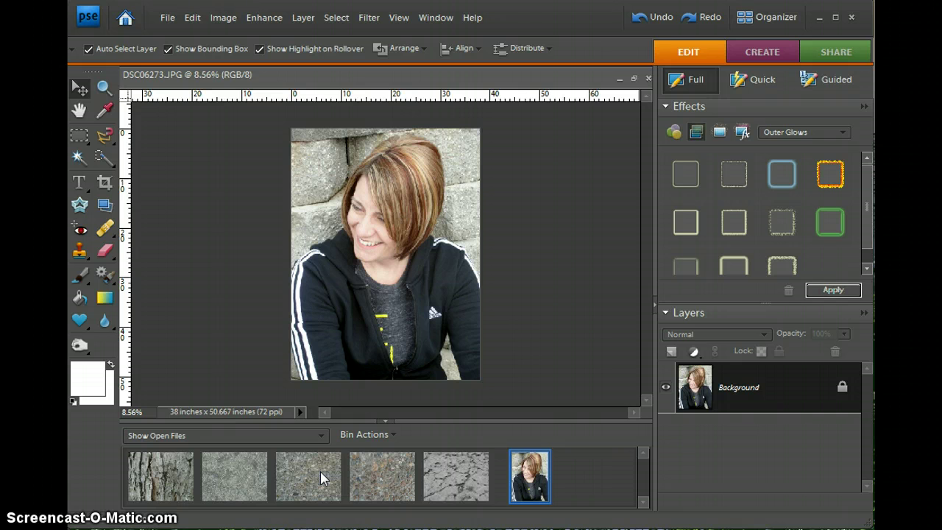
# In Image Size, set the portrait to width 8 in, height 10 in and 300 ppi resolution.
pyautogui.click(224, 18)
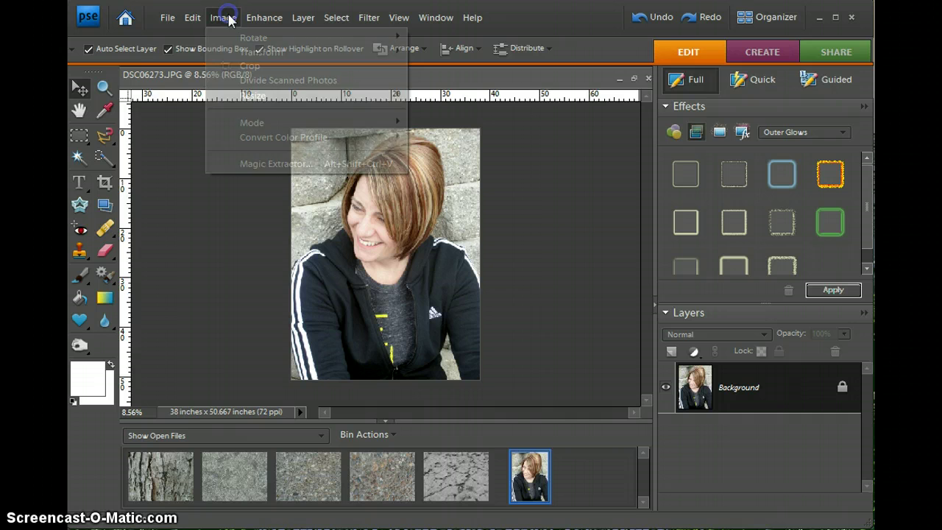
pyautogui.click(246, 96)
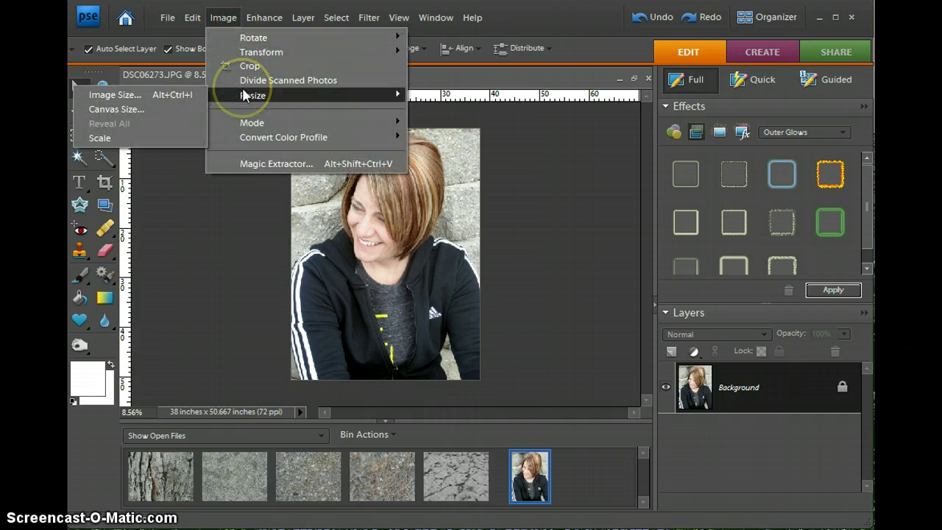
pyautogui.click(159, 95)
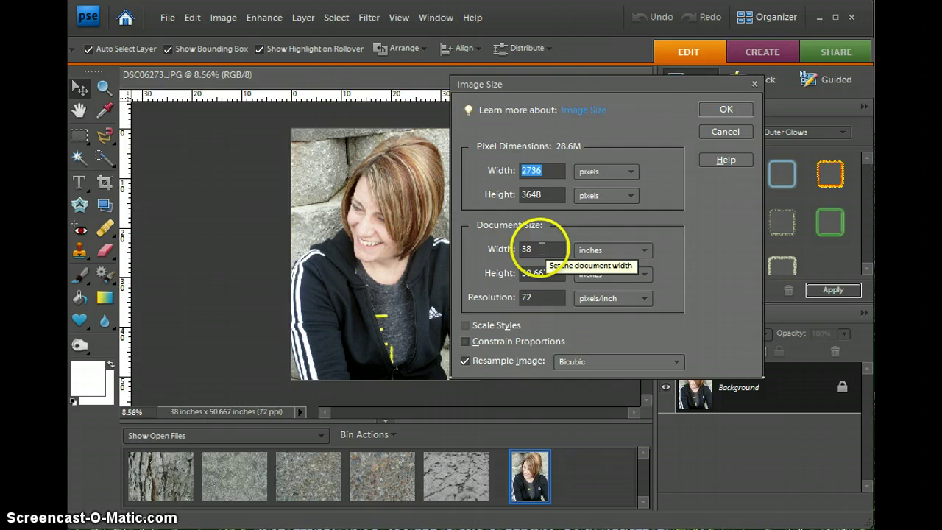
pyautogui.doubleClick(525, 250)
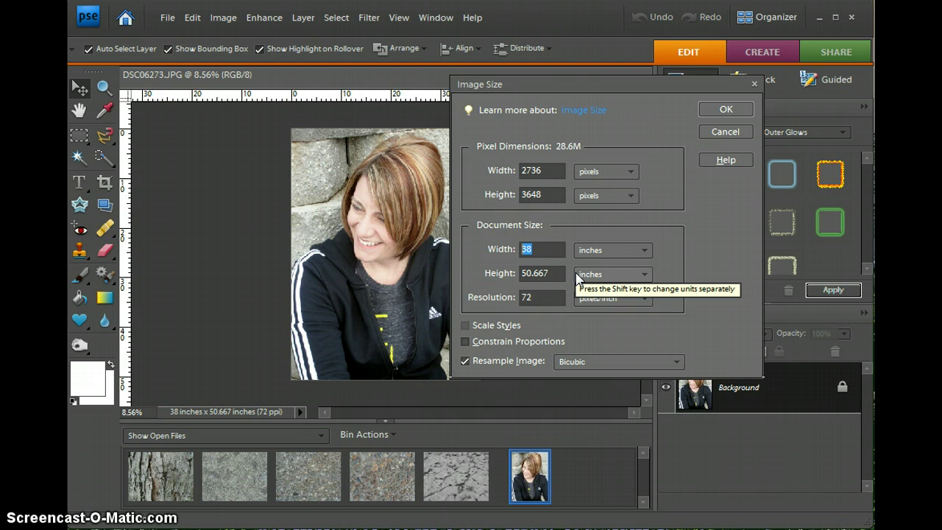
pyautogui.write('8')
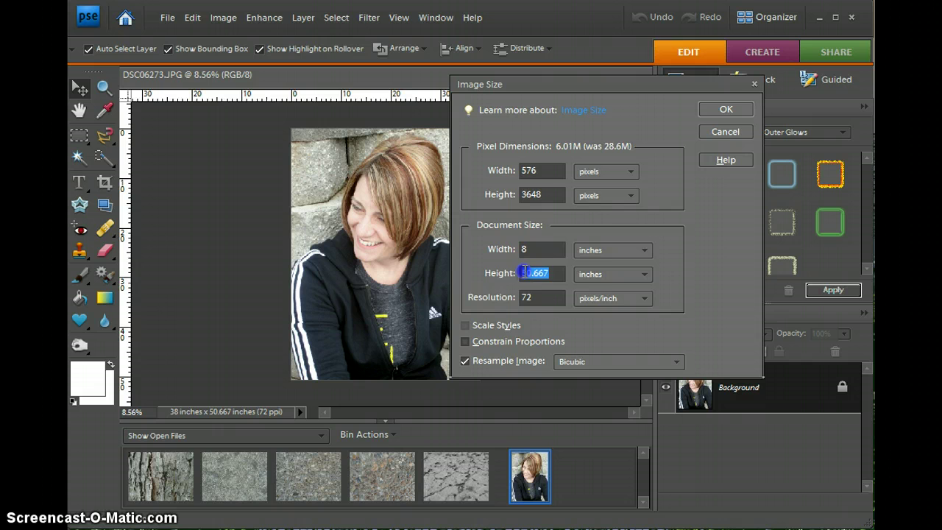
pyautogui.write('10')
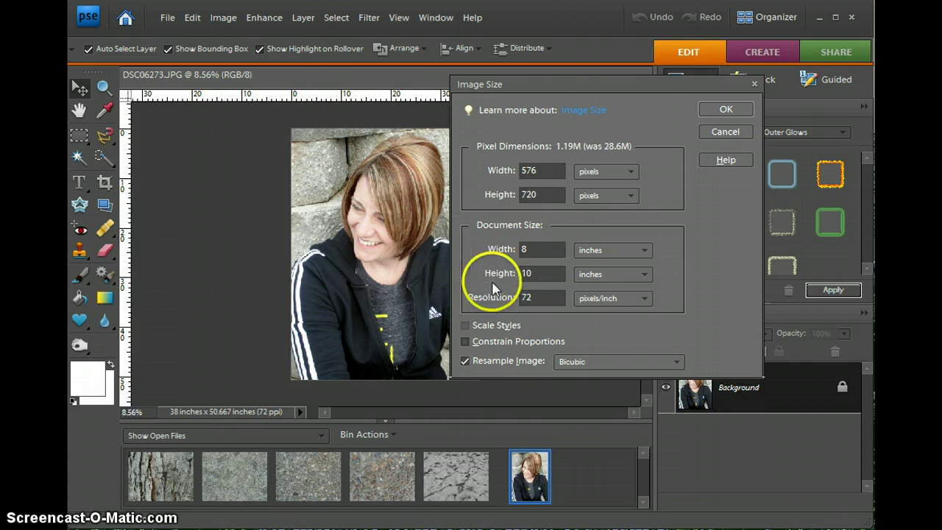
pyautogui.moveTo(544, 296); pyautogui.dragTo(508, 254)
pyautogui.write('300')
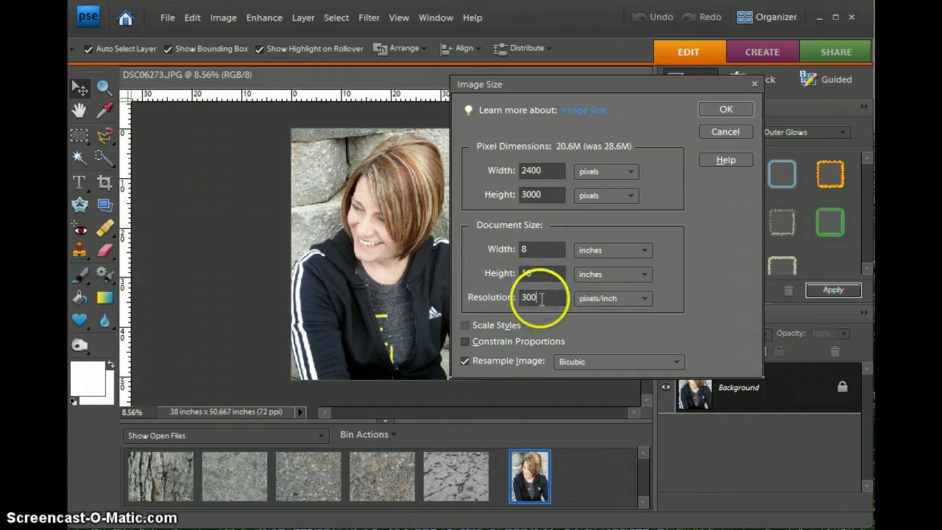
pyautogui.click(726, 109)
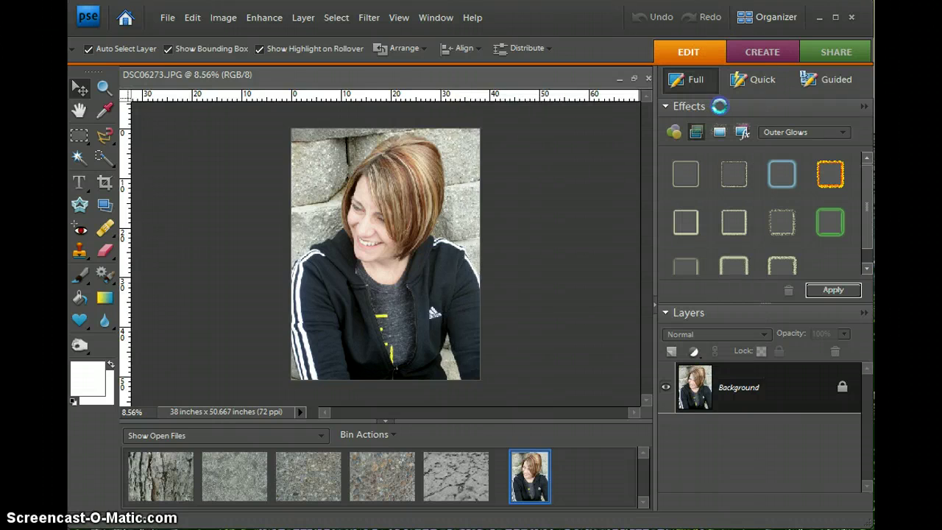
# Preview the bark, pebble and cracked pavement textures, then settle on the gravel DSC00877.
pyautogui.hotkey('ctrl', '0')
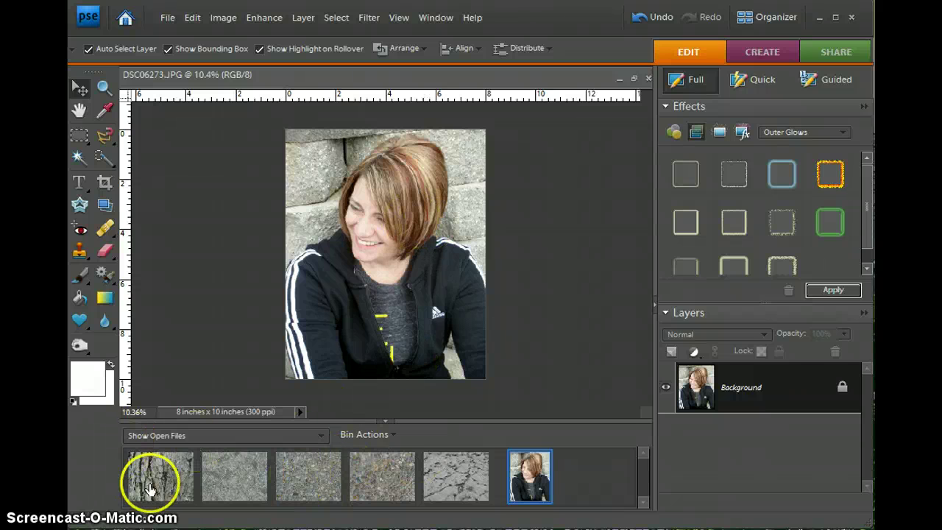
pyautogui.click(160, 480)
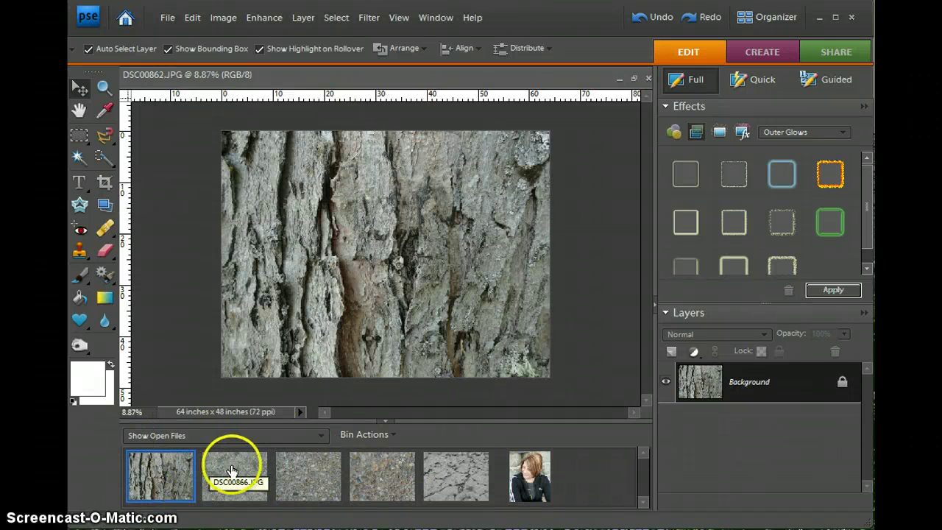
pyautogui.click(332, 489)
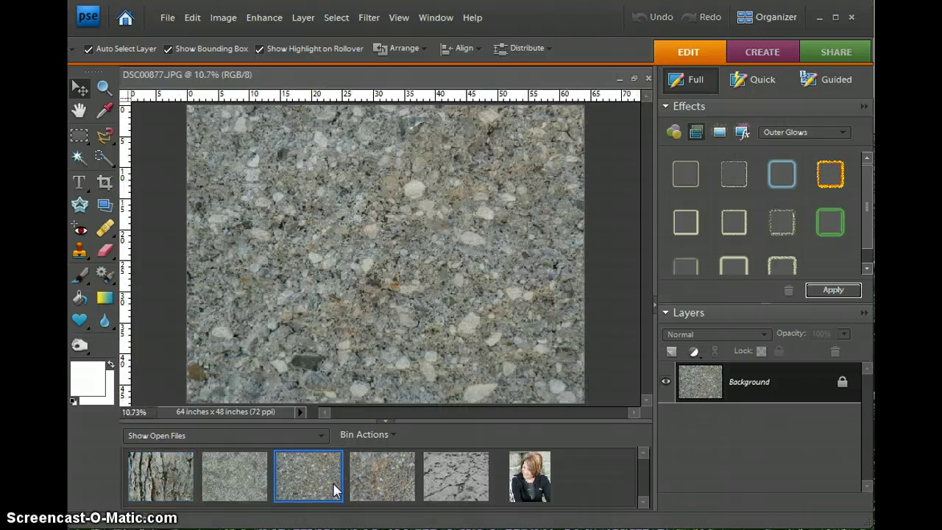
pyautogui.click(385, 483)
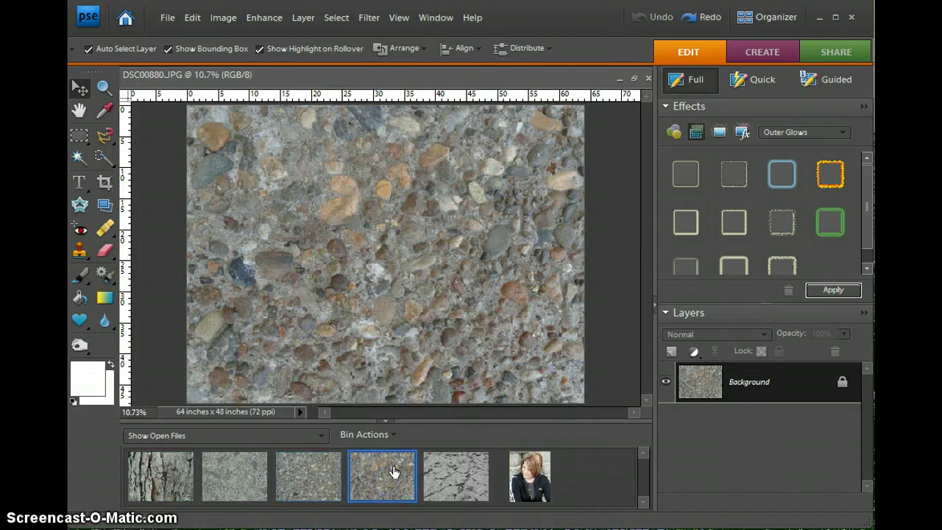
pyautogui.click(393, 485)
pyautogui.click(451, 471)
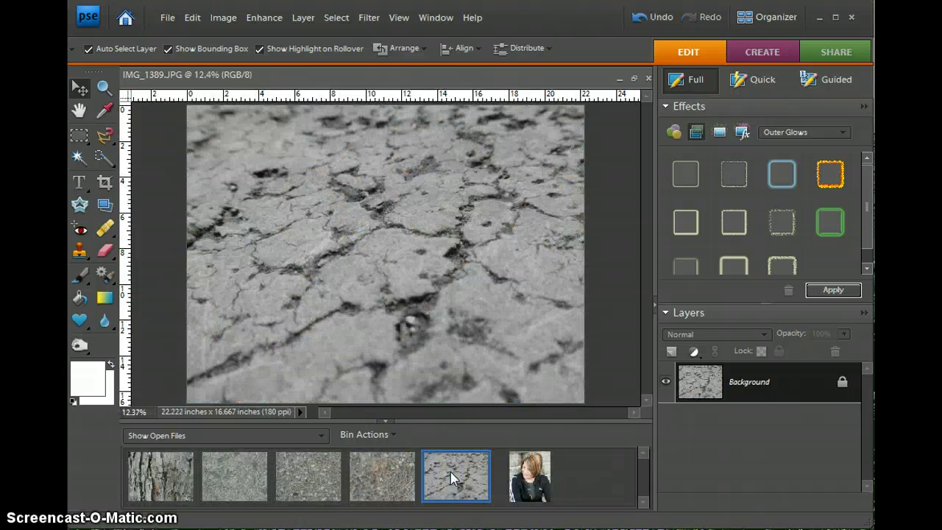
pyautogui.click(317, 469)
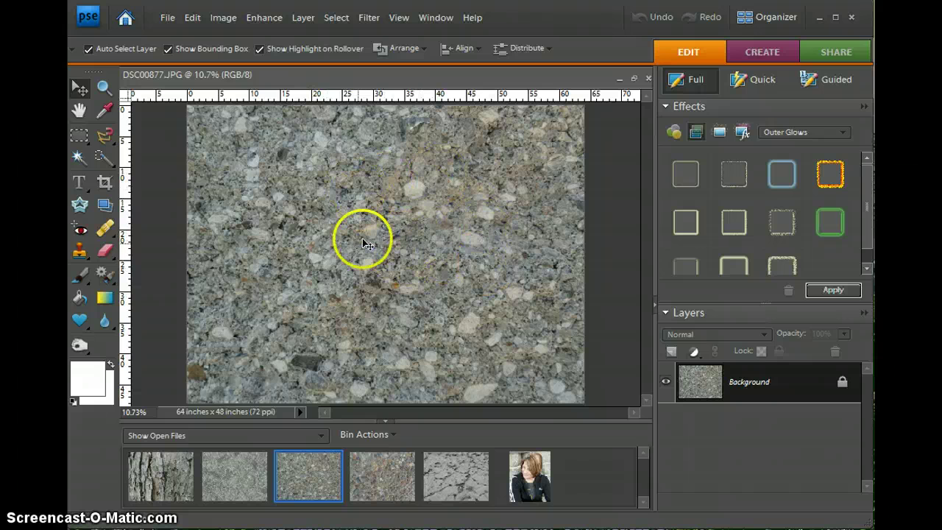
# Apply Enhance > Adjust Color > Remove Color to the gravel texture DSC00877.
pyautogui.click(223, 18)
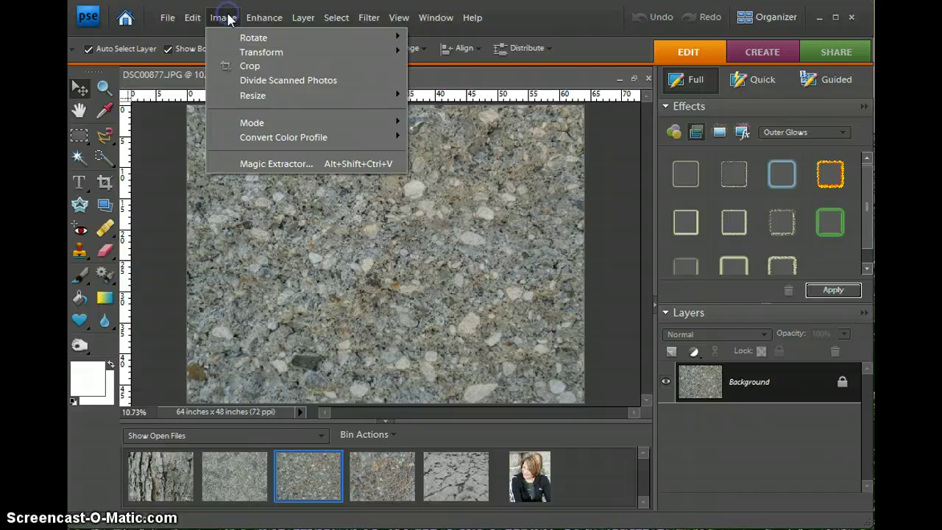
pyautogui.moveTo(258, 18)
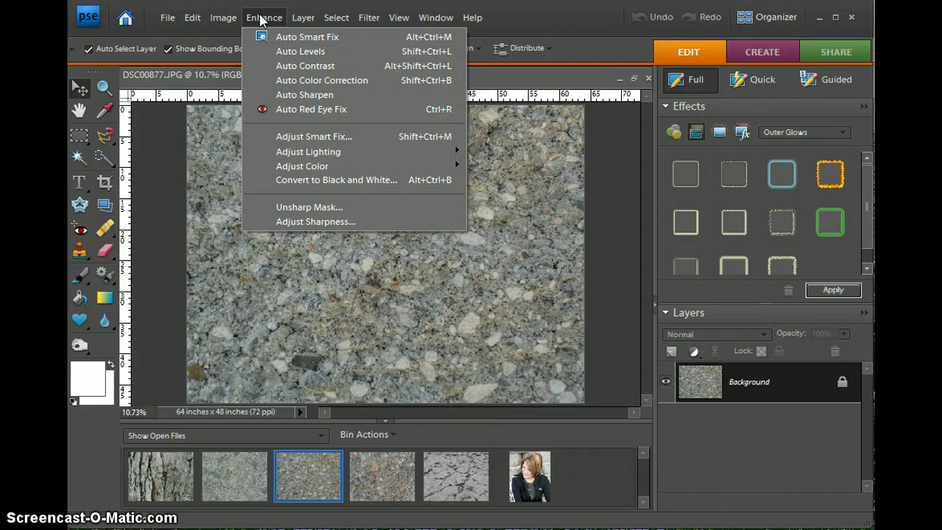
pyautogui.moveTo(282, 171)
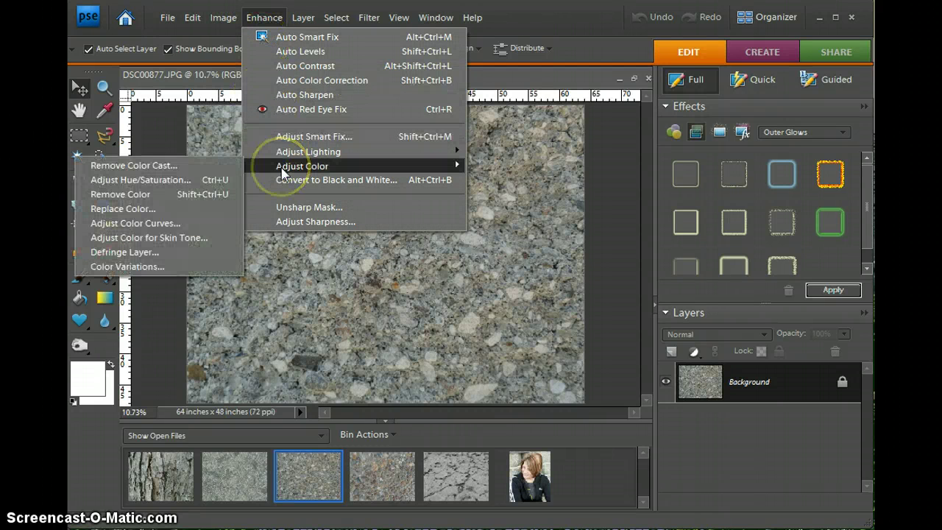
pyautogui.click(122, 195)
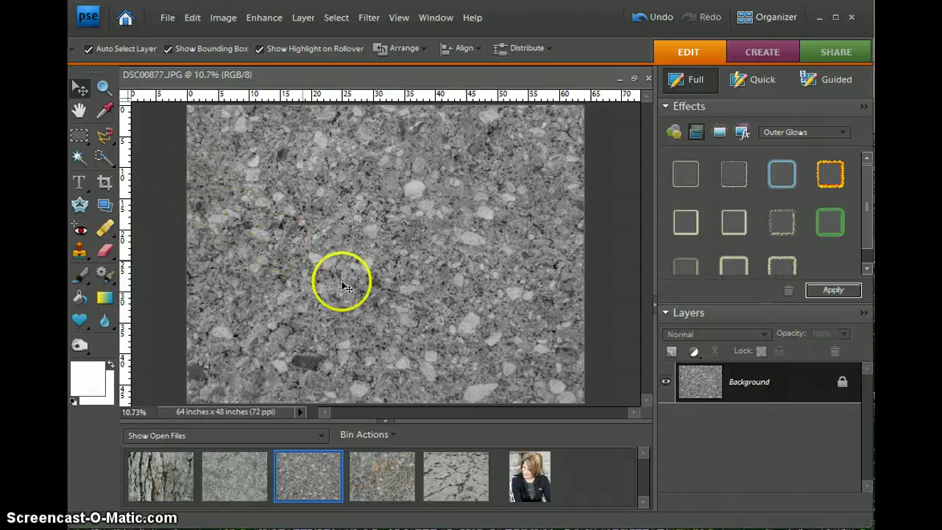
# Drag the grayscale gravel texture onto the portrait as a layer, rotated a quarter turn.
pyautogui.click(466, 355)
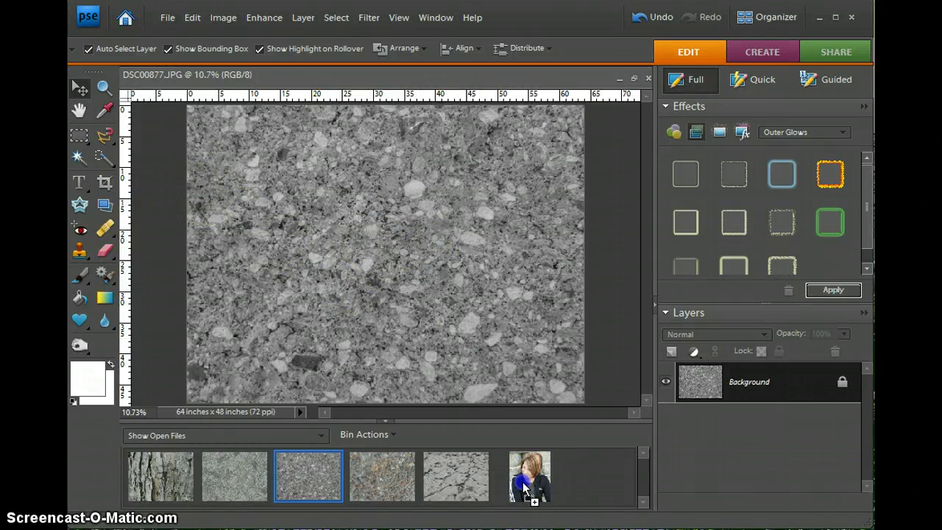
pyautogui.moveTo(524, 487); pyautogui.dragTo(523, 485)
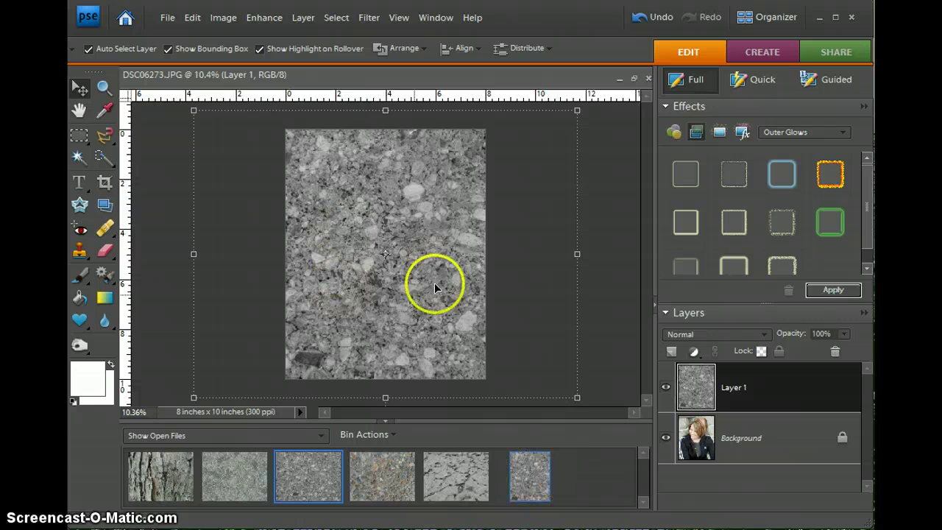
pyautogui.moveTo(190, 109); pyautogui.dragTo(193, 110)
pyautogui.moveTo(206, 169); pyautogui.dragTo(197, 257)
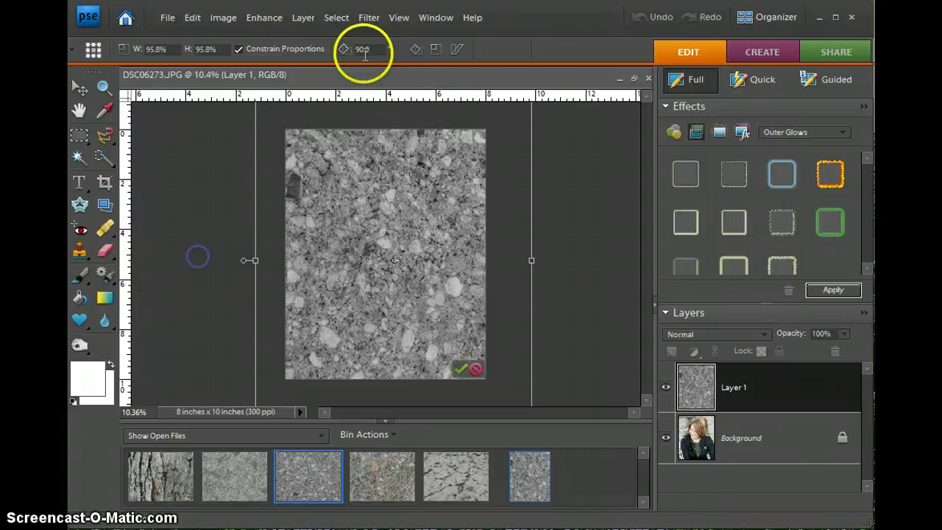
pyautogui.click(462, 371)
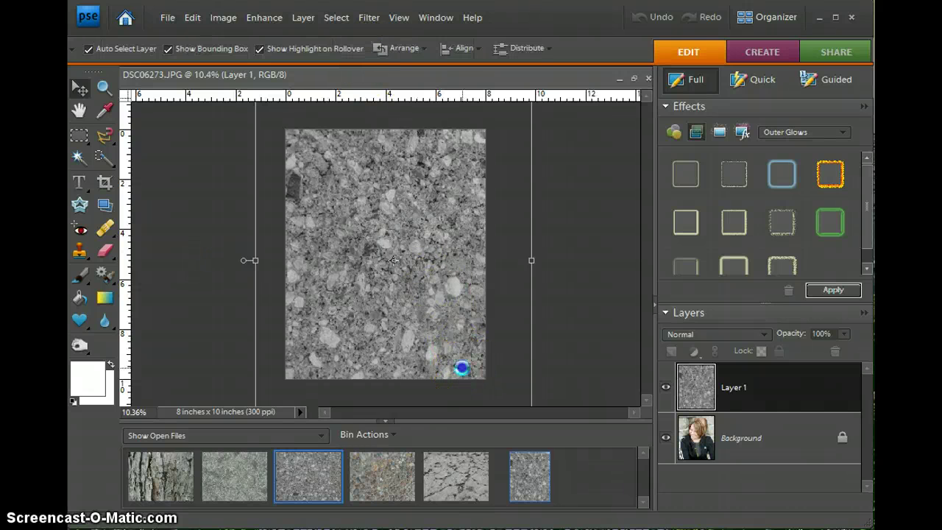
# Scale the texture layer down to about 81% and commit it.
pyautogui.hotkey('ctrl', '0')
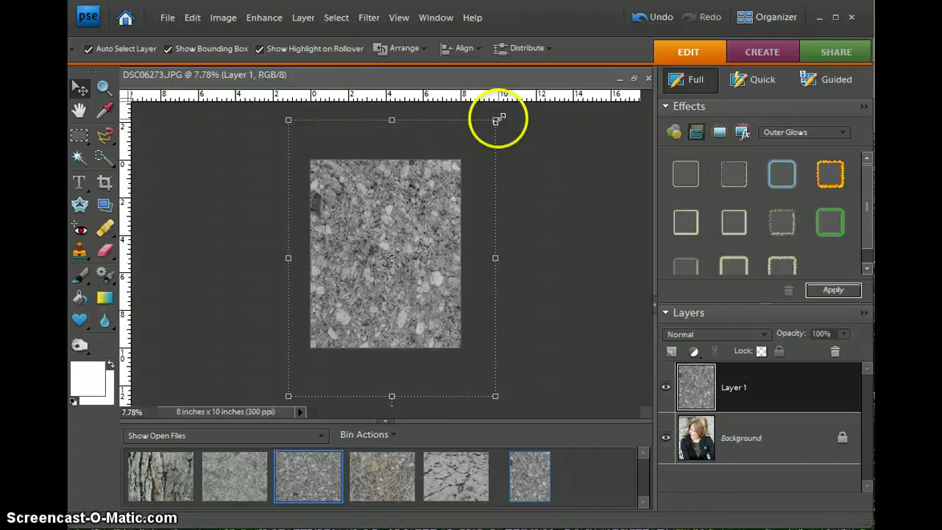
pyautogui.moveTo(499, 120); pyautogui.dragTo(472, 152)
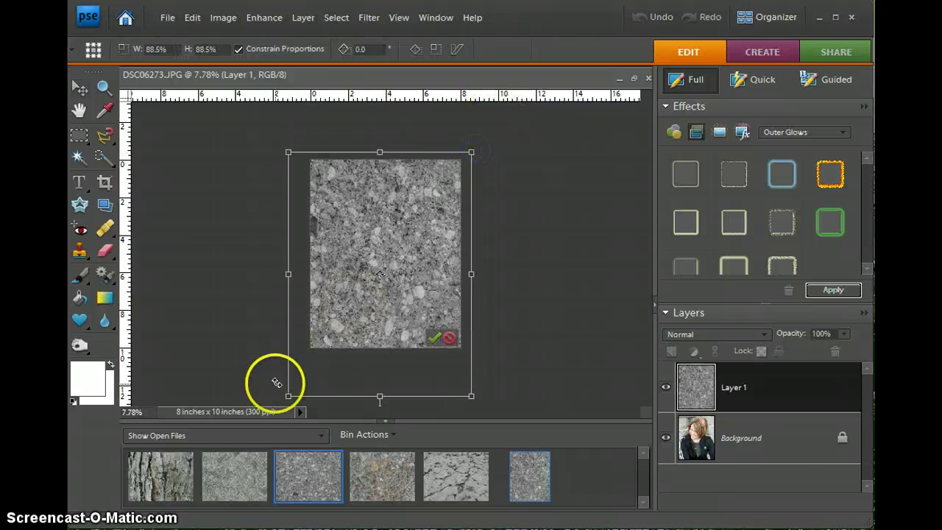
pyautogui.moveTo(288, 397); pyautogui.dragTo(294, 374)
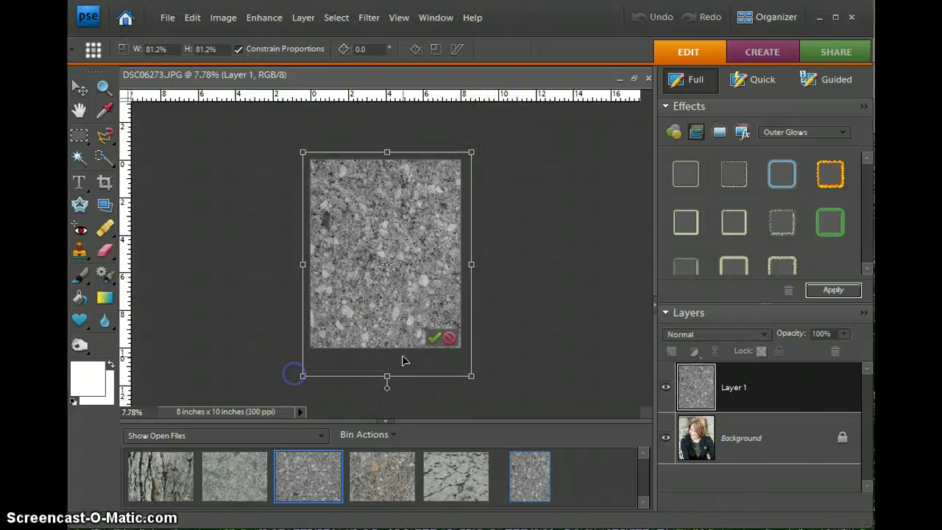
pyautogui.click(433, 337)
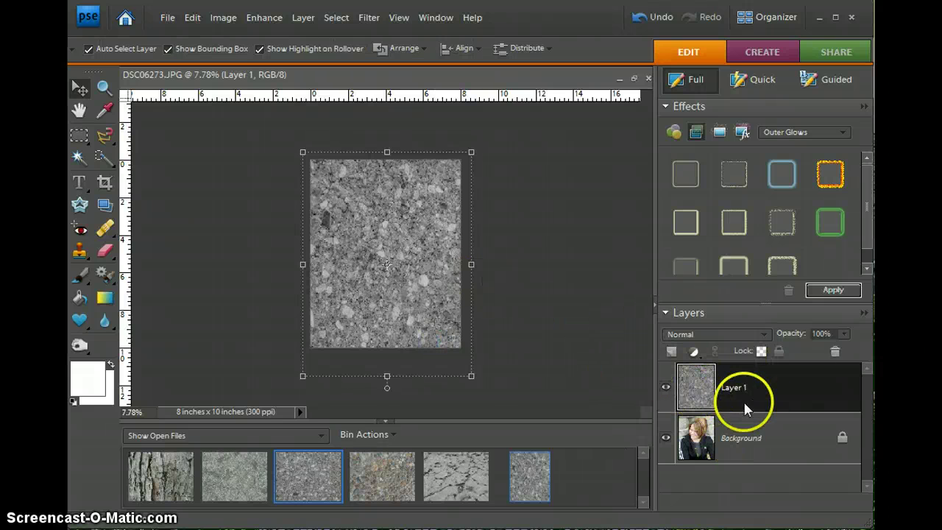
# Set the texture layer to Overlay and turn the Background portrait layer's visibility back on.
pyautogui.click(705, 337)
pyautogui.click(678, 182)
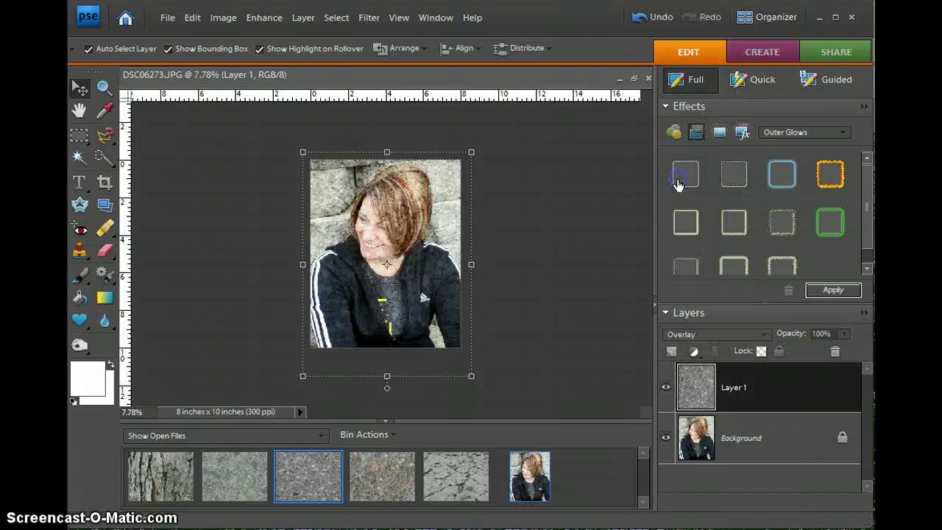
pyautogui.click(447, 301)
pyautogui.scroll(5, 446, 301)
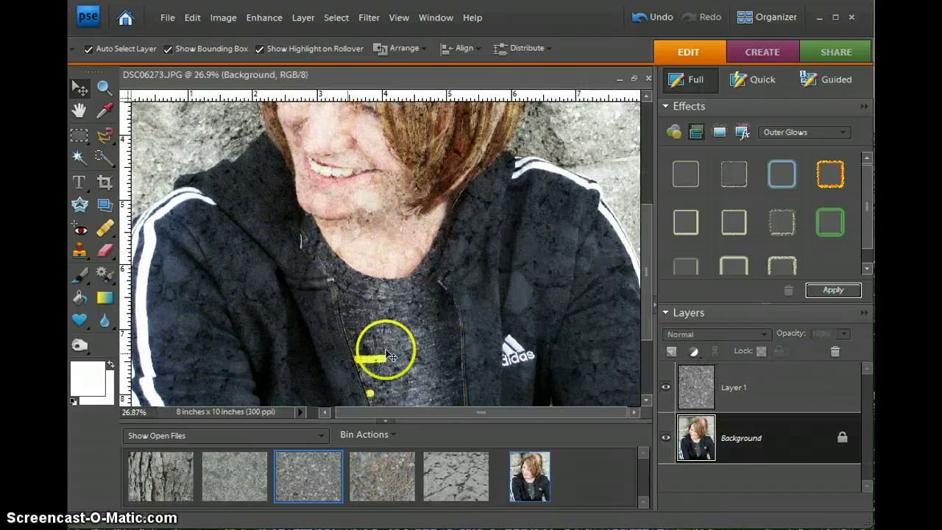
pyautogui.scroll(-5, 467, 214)
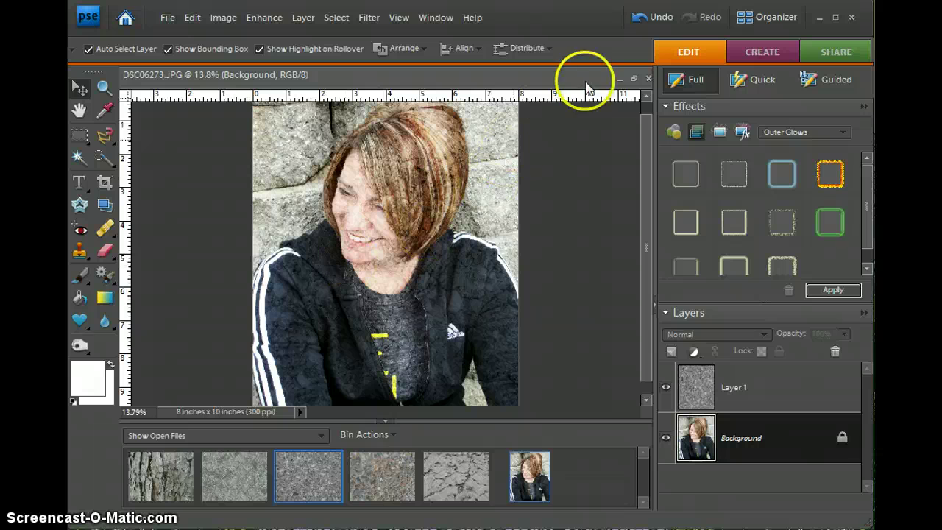
pyautogui.click(666, 439)
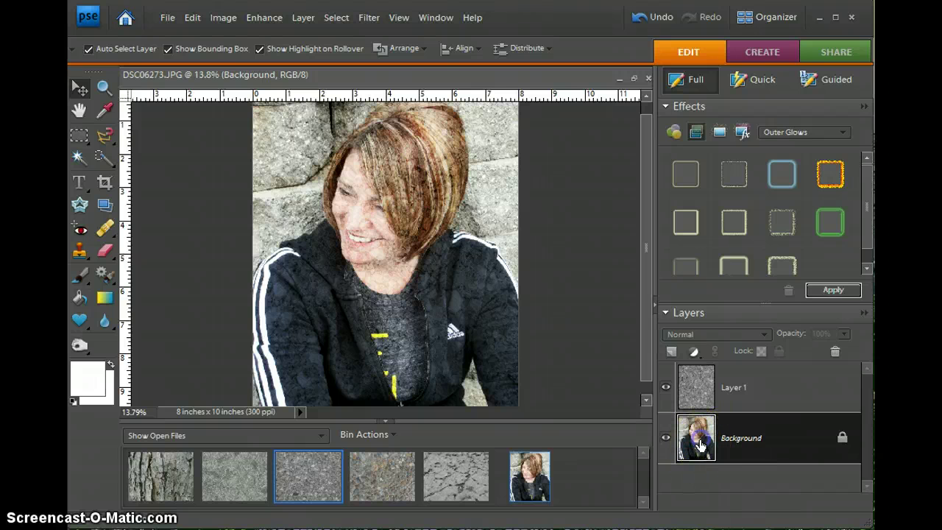
pyautogui.click(223, 17)
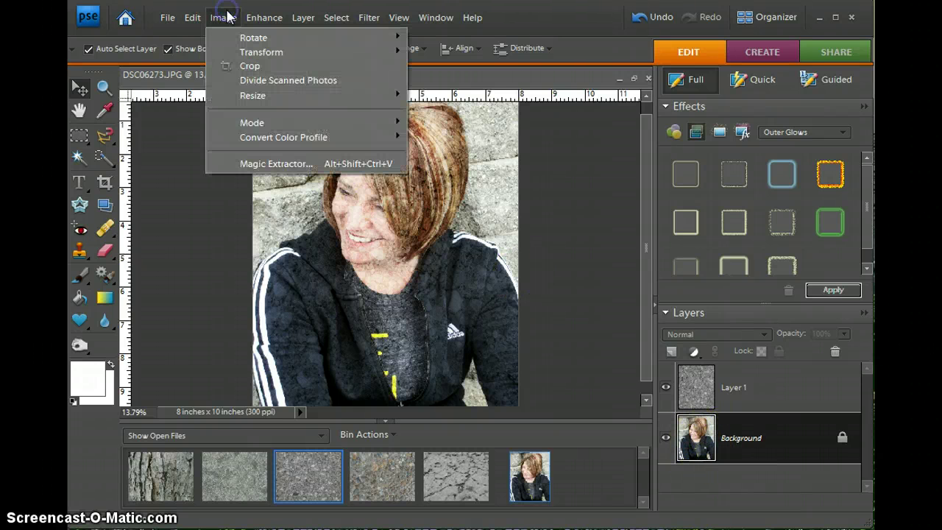
pyautogui.moveTo(261, 18)
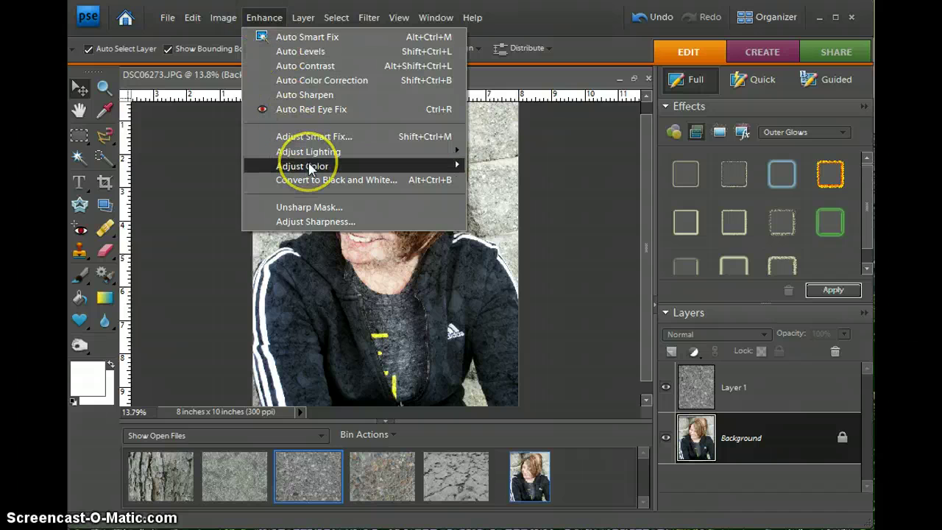
pyautogui.moveTo(310, 166)
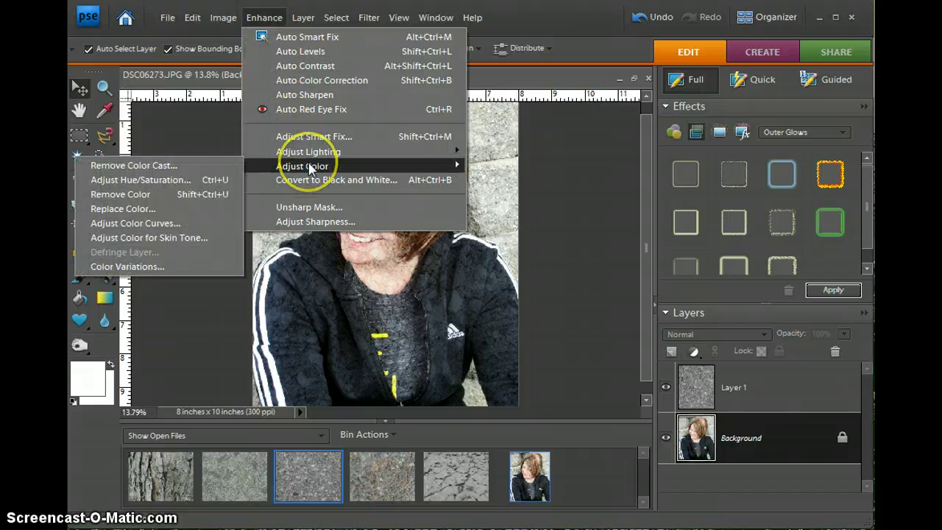
pyautogui.click(123, 195)
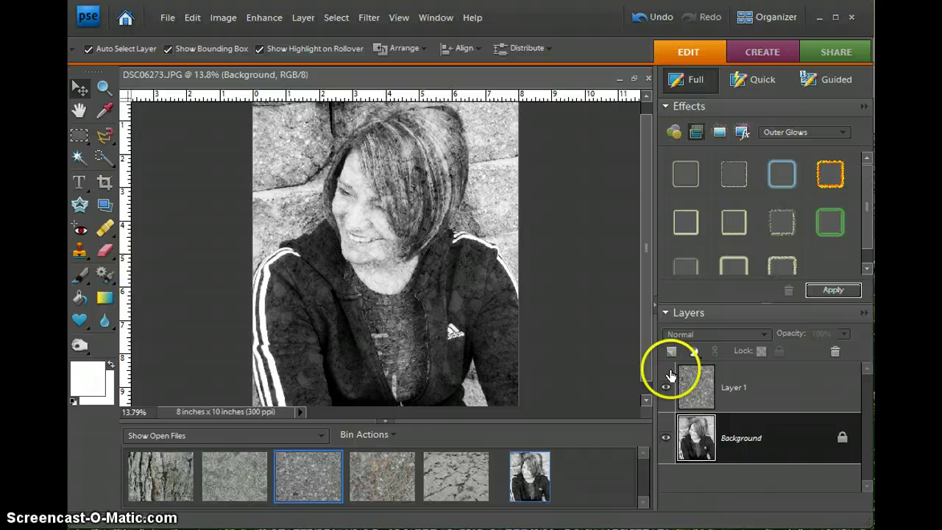
pyautogui.click(654, 343)
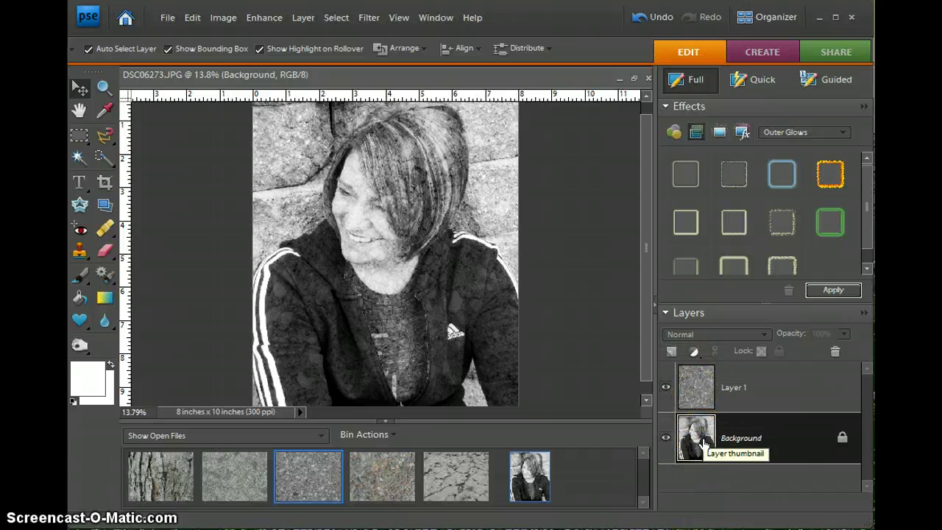
# Undo the texture layer edits on the portrait, then undo Remove Color on DSC00877.
pyautogui.click(657, 18)
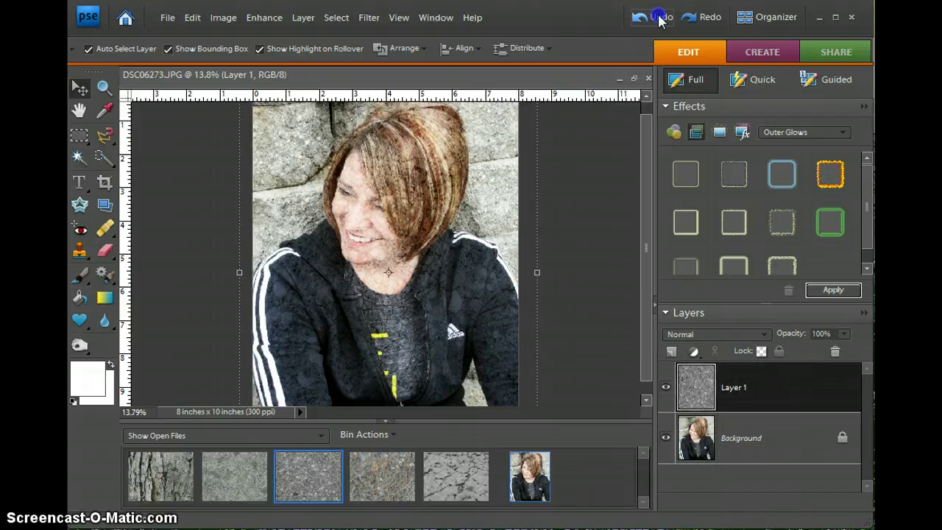
pyautogui.click(660, 19)
pyautogui.click(661, 18)
pyautogui.click(660, 19)
pyautogui.click(660, 18)
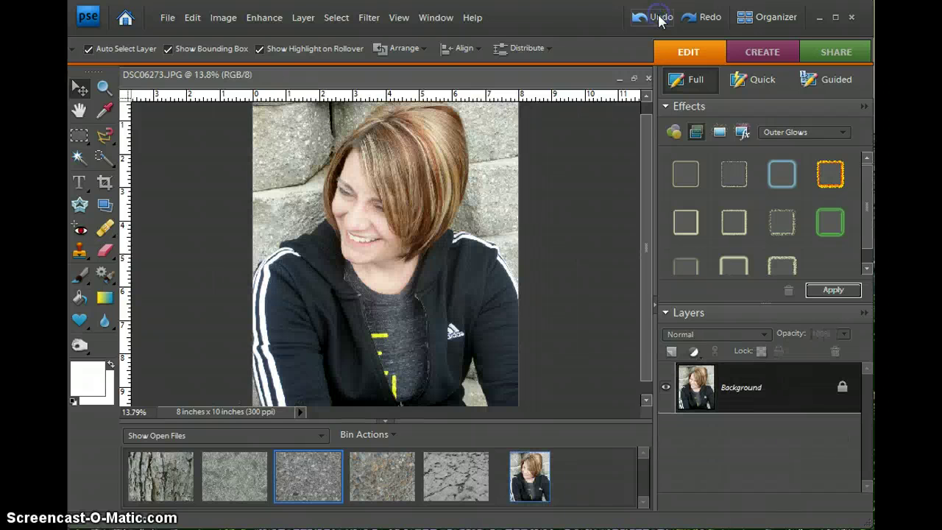
pyautogui.click(308, 474)
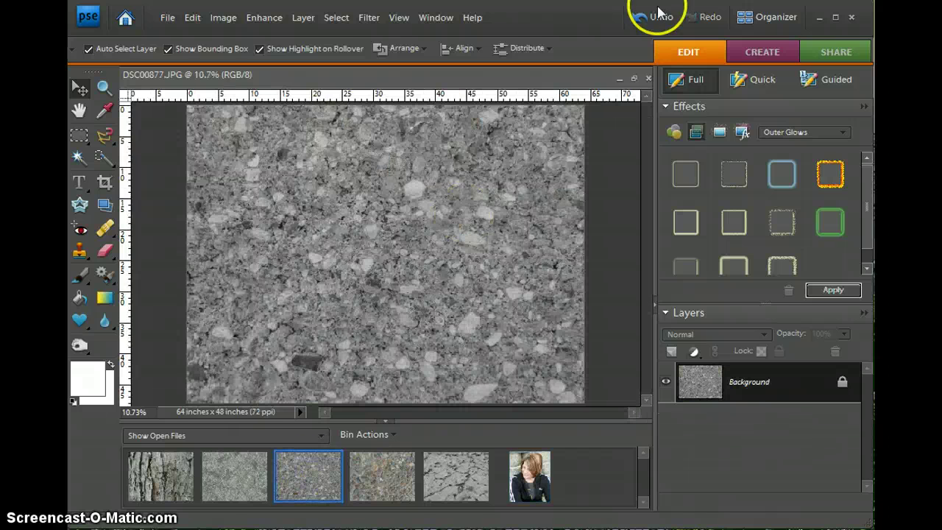
pyautogui.click(659, 17)
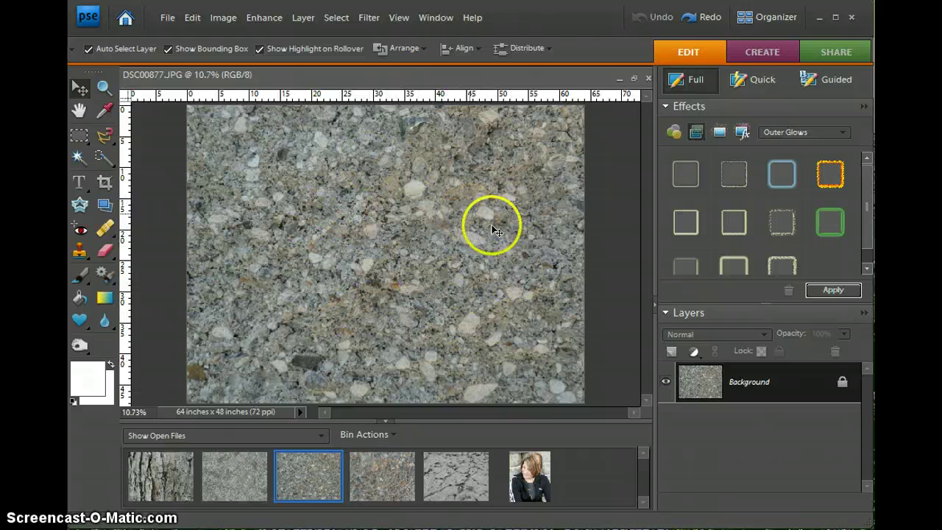
# Add a Photo Filter adjustment layer, Sepia at 70% density, to the stone texture.
pyautogui.click(707, 332)
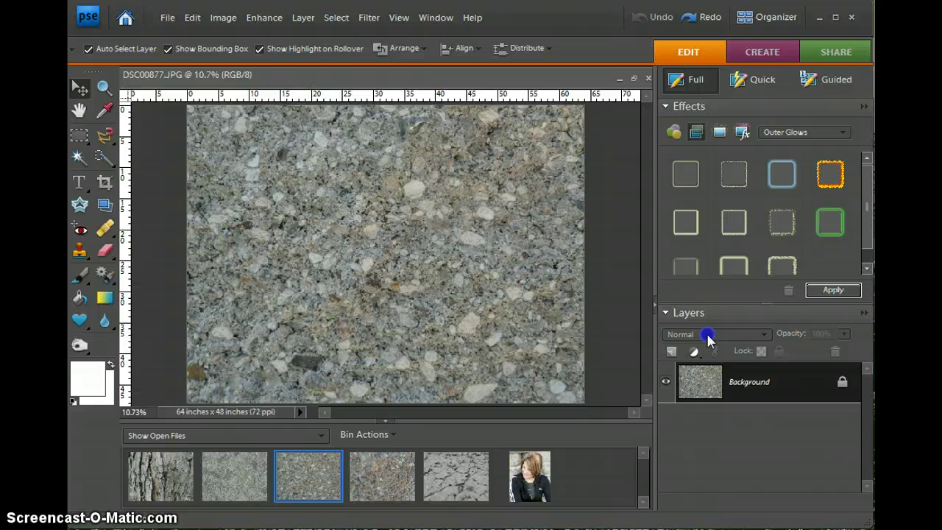
pyautogui.click(695, 353)
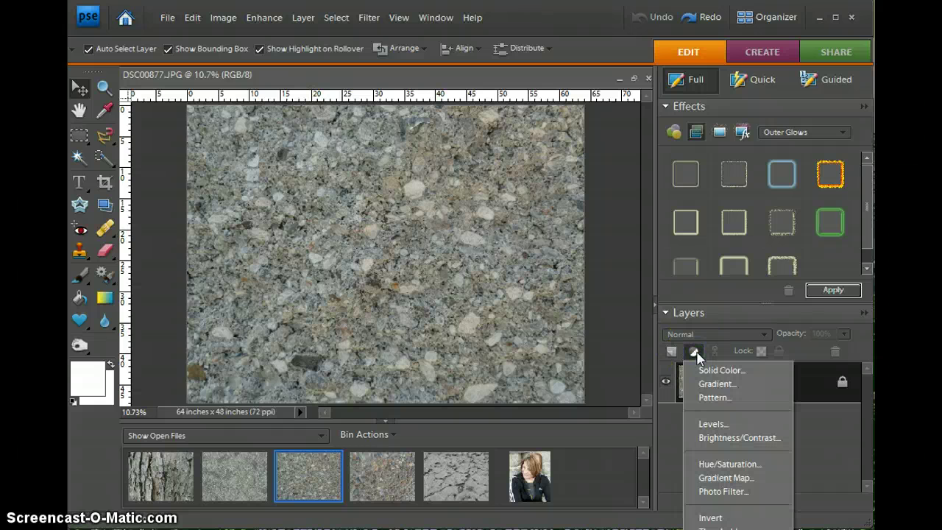
pyautogui.click(721, 492)
pyautogui.click(668, 263)
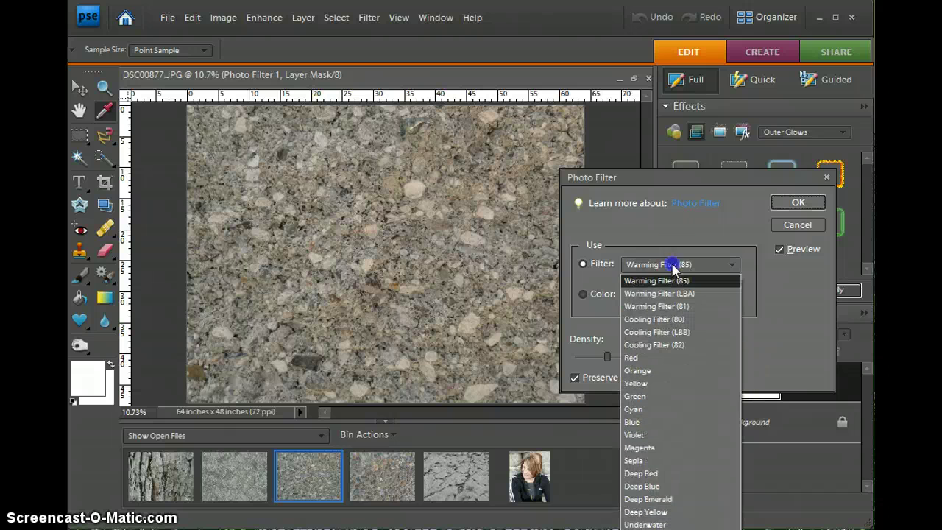
pyautogui.click(634, 458)
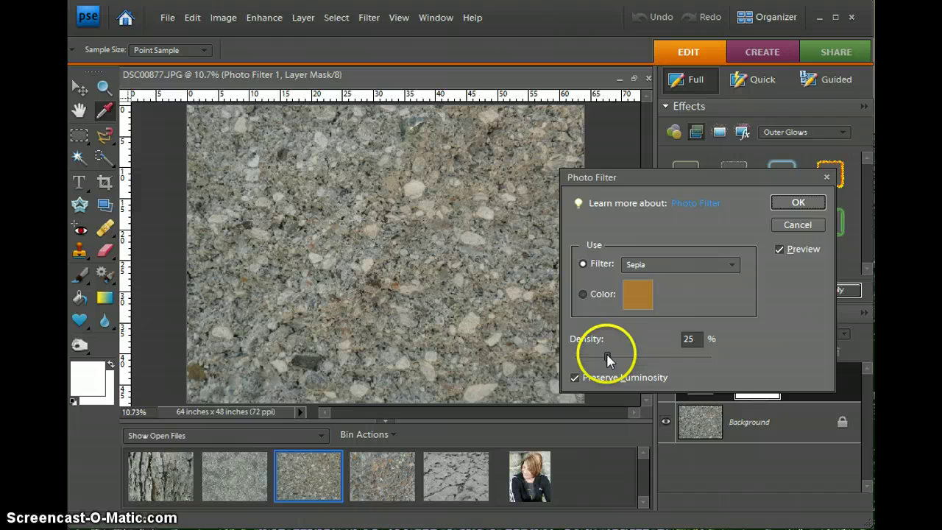
pyautogui.moveTo(607, 353); pyautogui.dragTo(630, 352)
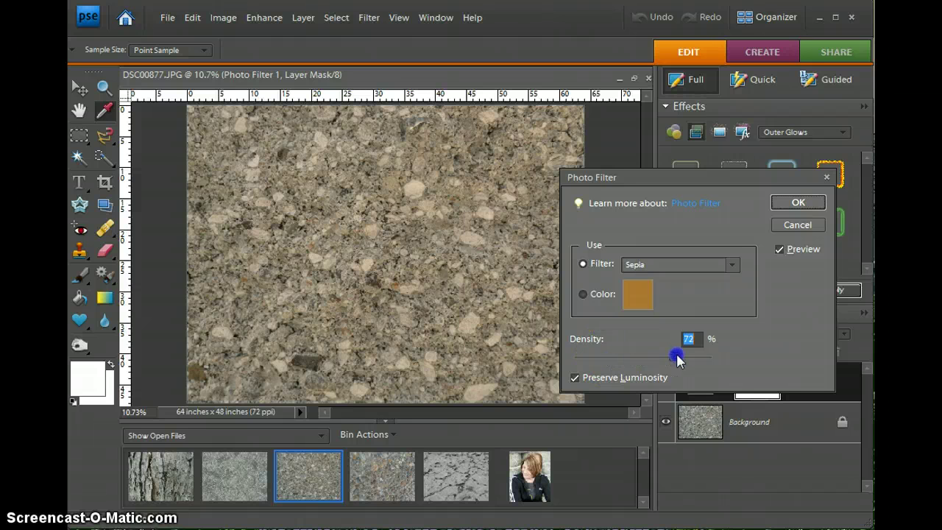
pyautogui.click(801, 201)
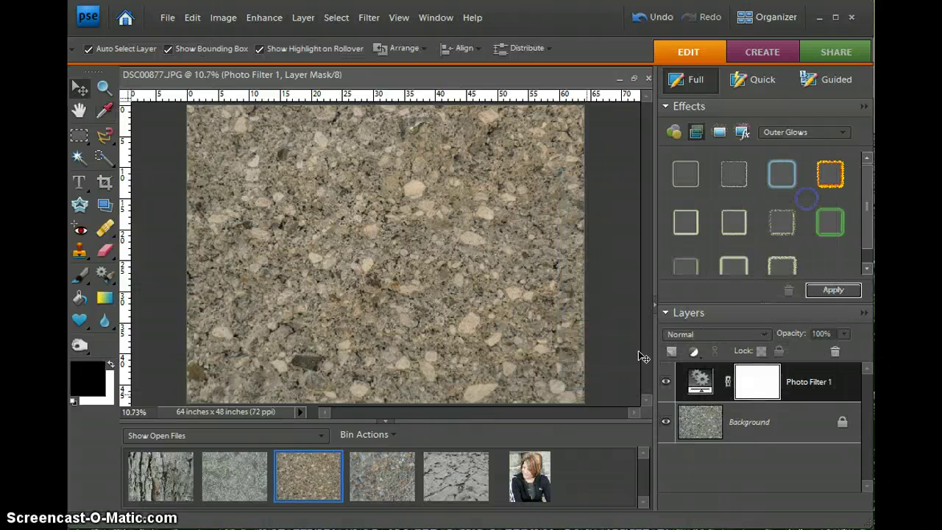
# Flatten the stone texture and its photo filter into one layer.
pyautogui.click(444, 287)
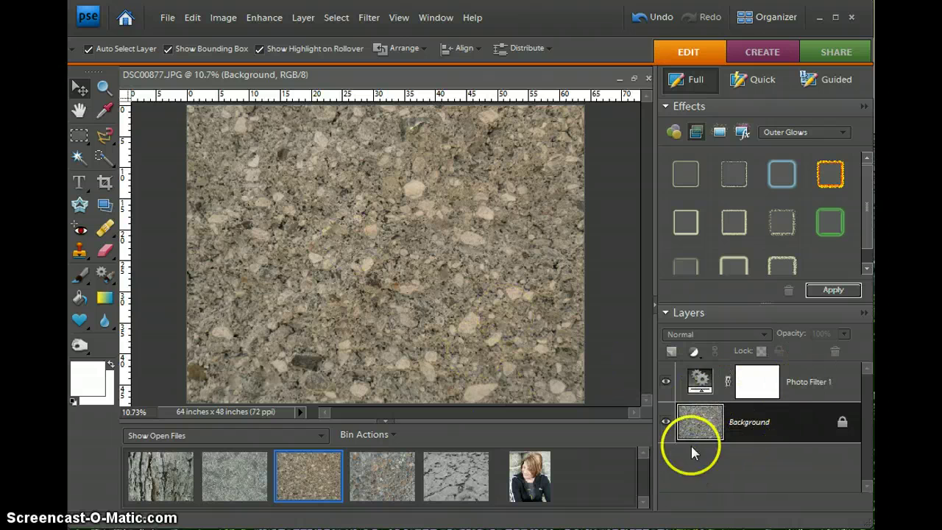
pyautogui.rightClick(762, 390)
pyautogui.click(804, 381)
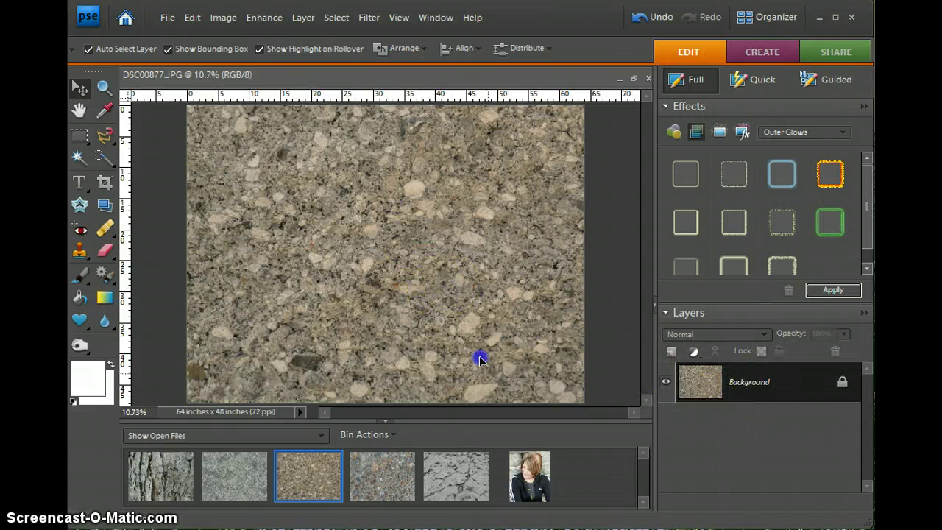
# Place the sepia texture on the portrait, rotated 90° and shrunk to fit, in Overlay mode.
pyautogui.moveTo(525, 486); pyautogui.dragTo(527, 483)
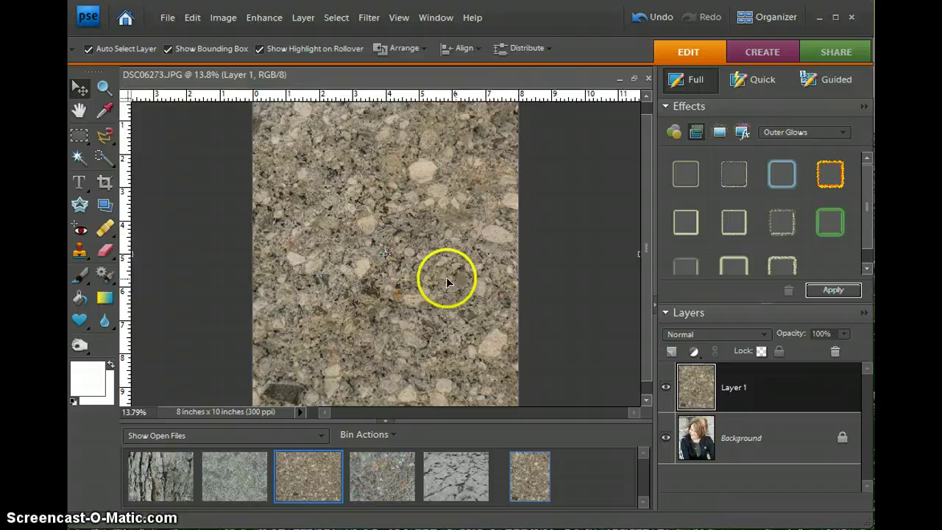
pyautogui.hotkey('ctrl', '-')
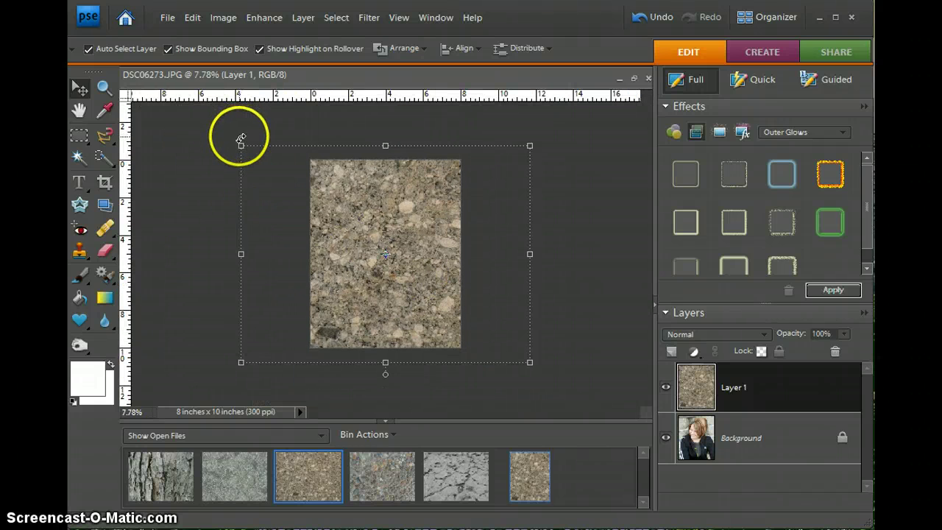
pyautogui.moveTo(238, 138); pyautogui.dragTo(237, 141)
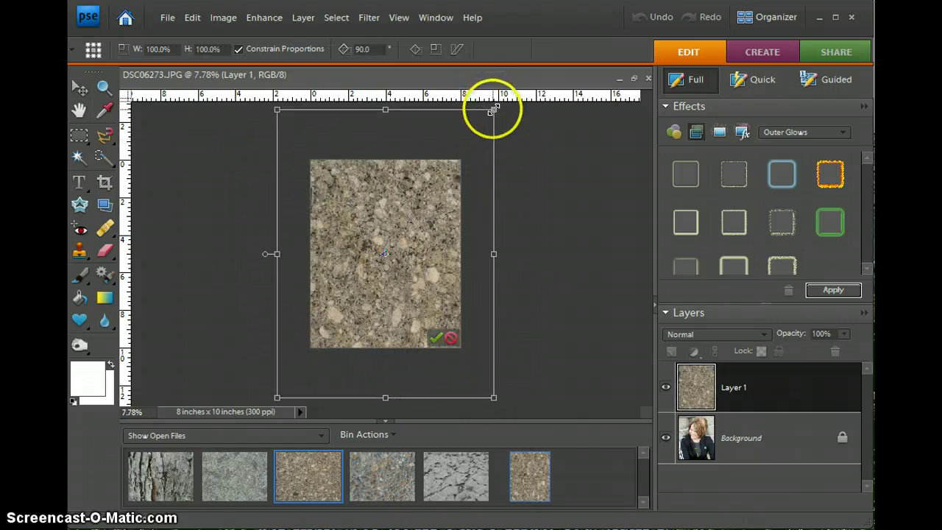
pyautogui.moveTo(492, 110); pyautogui.dragTo(479, 126)
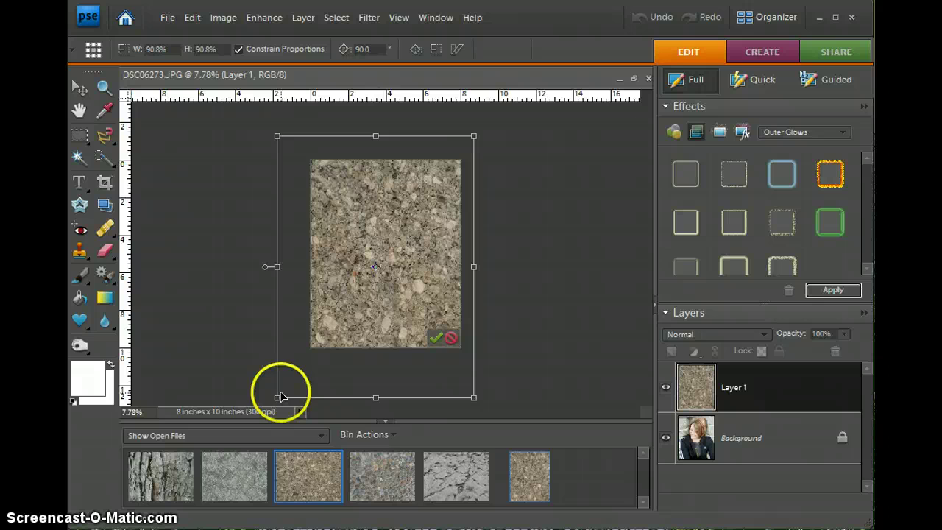
pyautogui.moveTo(278, 395); pyautogui.dragTo(296, 374)
pyautogui.click(434, 335)
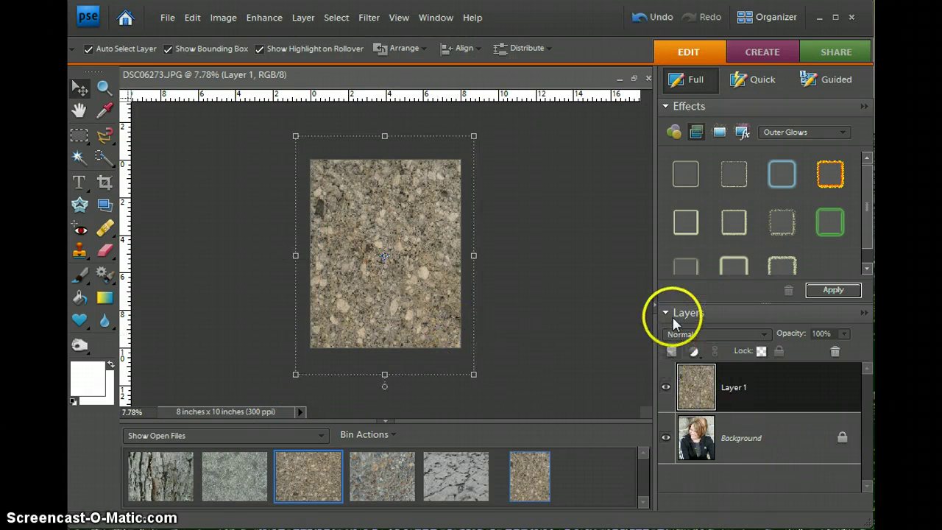
pyautogui.click(688, 337)
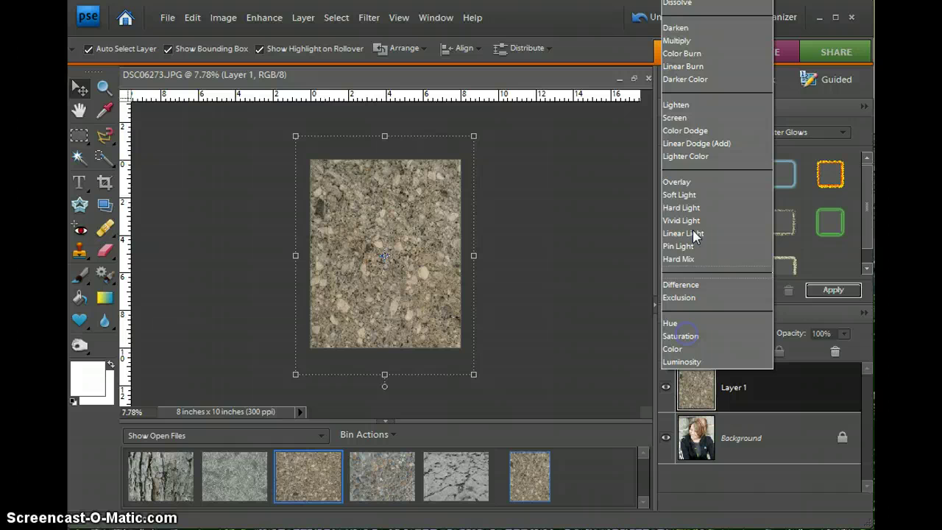
pyautogui.click(686, 181)
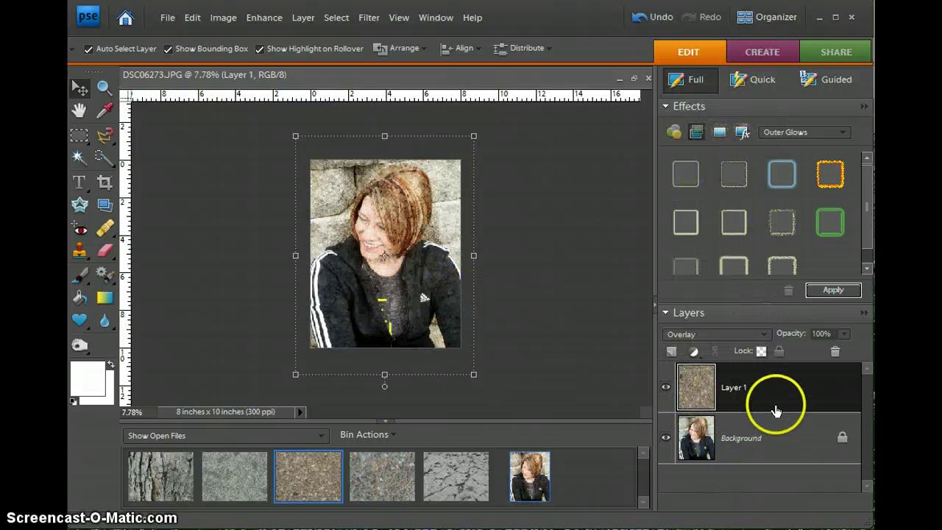
# Add a Sepia Photo Filter at 75% density above the Background portrait layer.
pyautogui.click(738, 441)
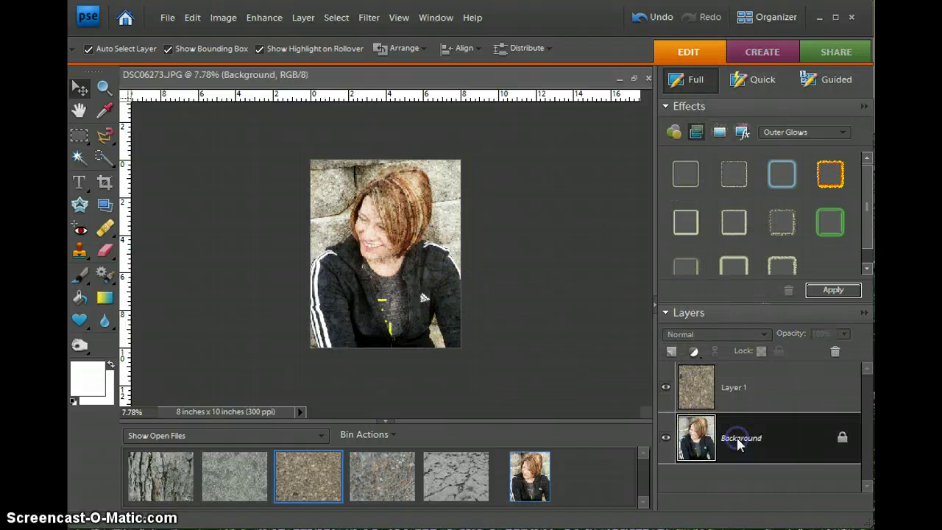
pyautogui.click(694, 351)
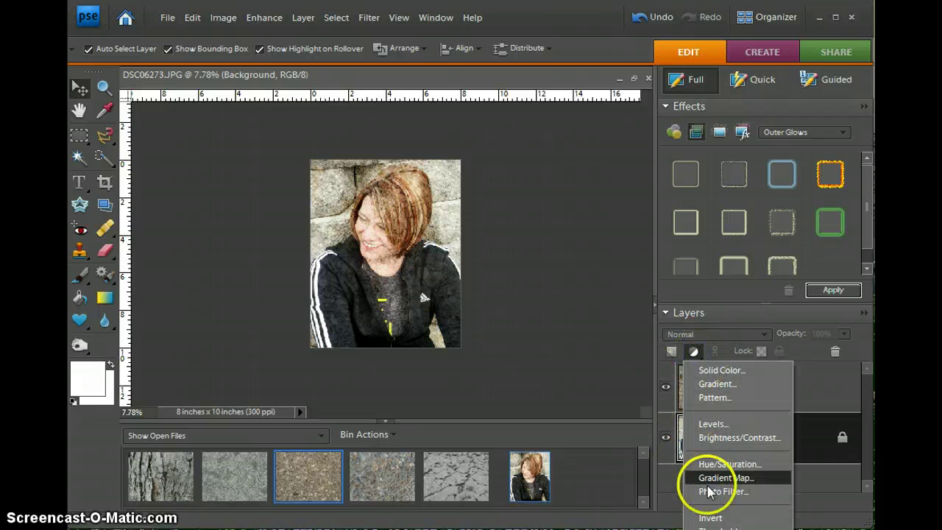
pyautogui.click(710, 491)
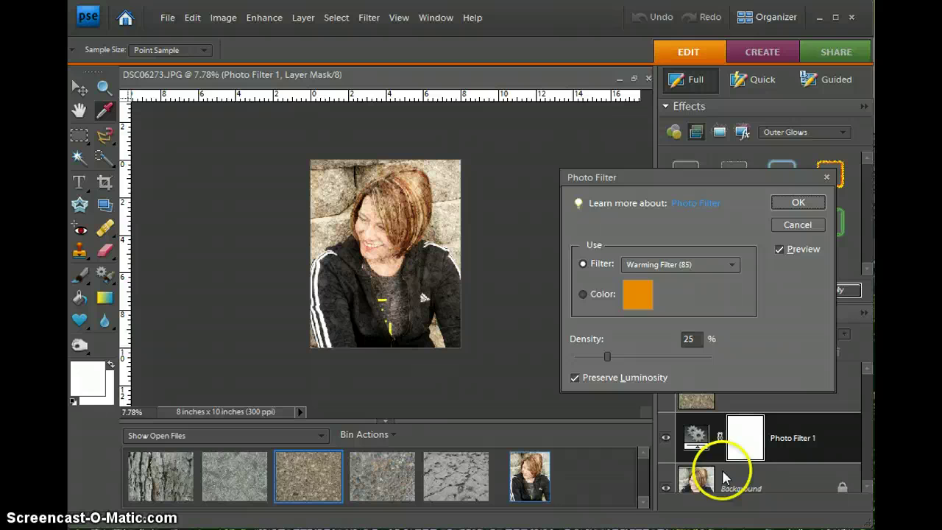
pyautogui.click(649, 264)
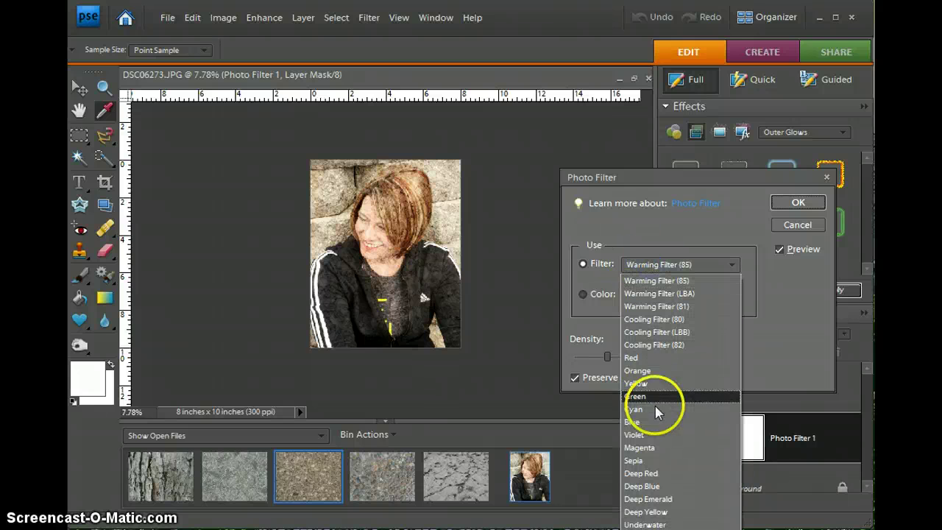
pyautogui.click(638, 459)
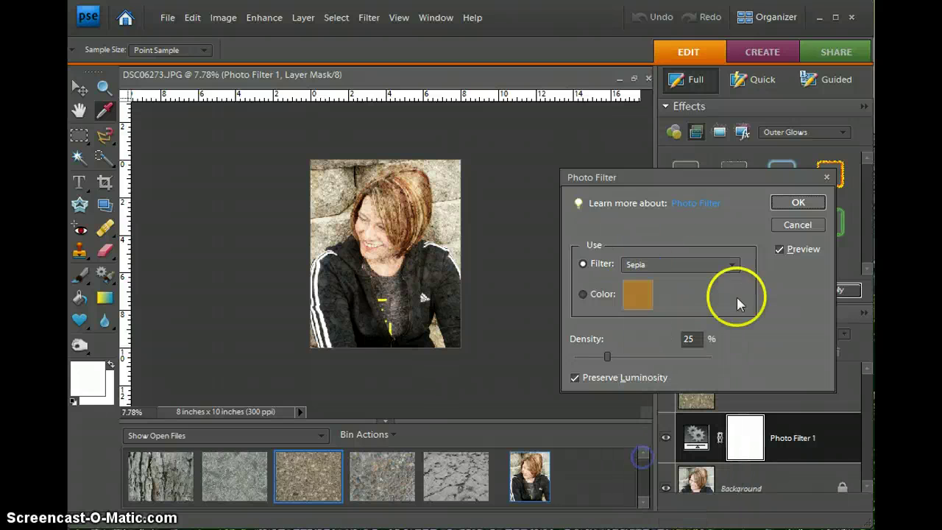
pyautogui.click(608, 359)
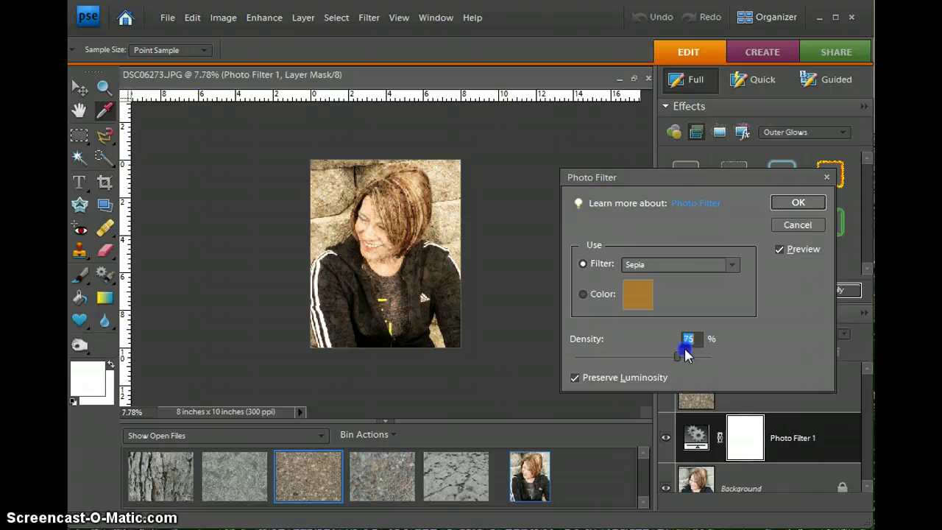
pyautogui.click(798, 202)
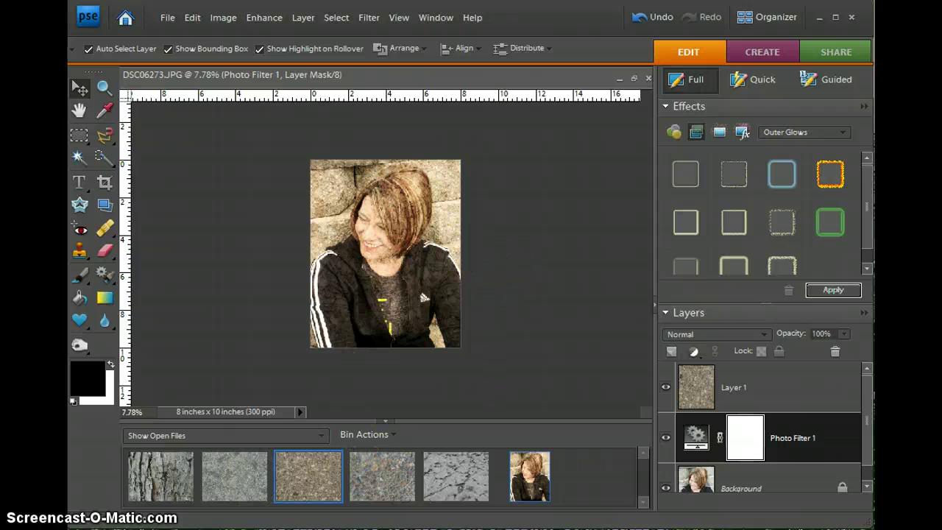
# Undo the photo filter, then apply Remove Color to the Background portrait layer.
pyautogui.click(660, 18)
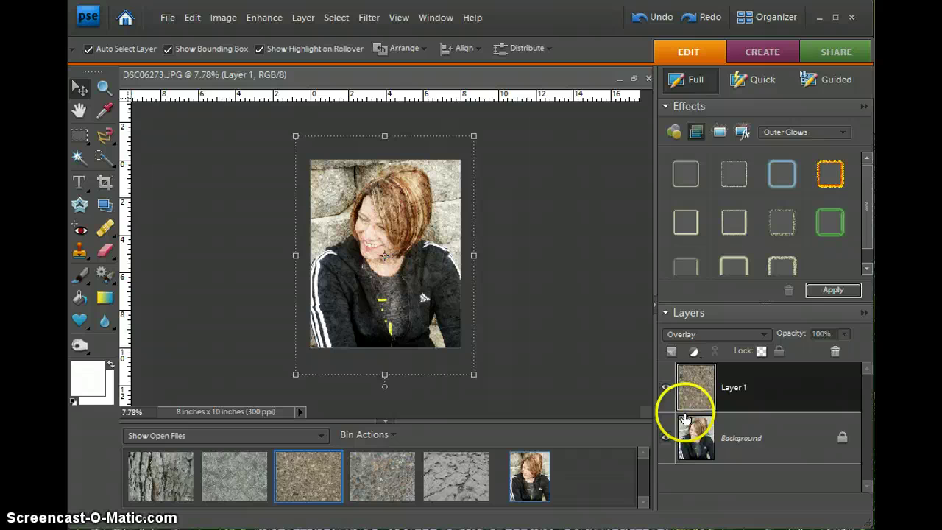
pyautogui.click(701, 445)
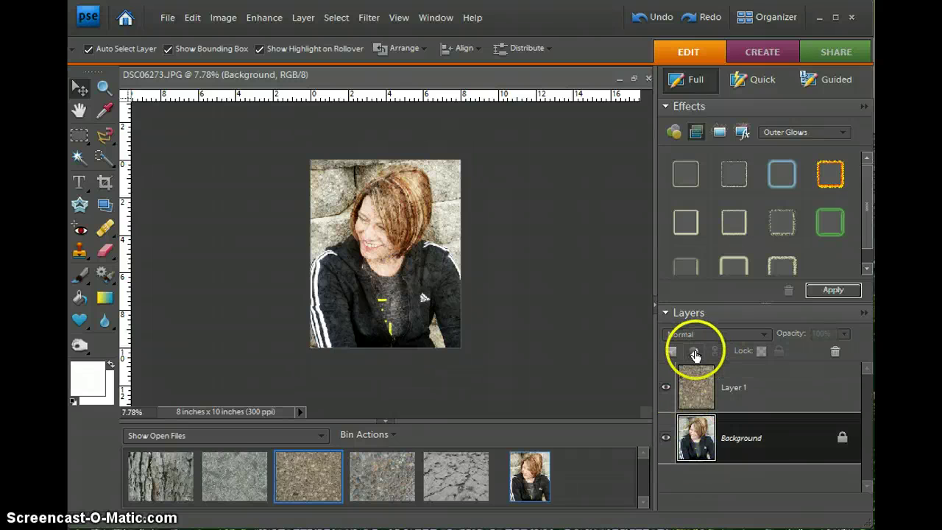
pyautogui.click(695, 351)
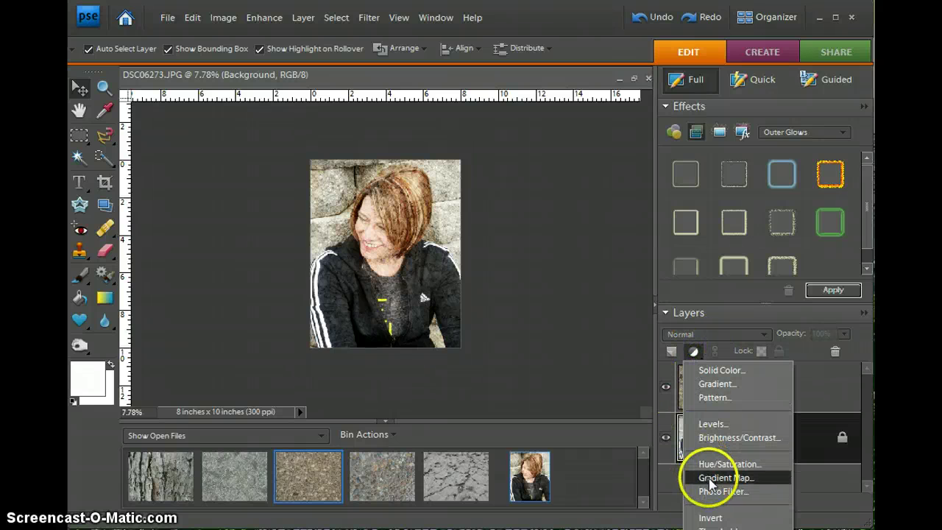
pyautogui.click(667, 483)
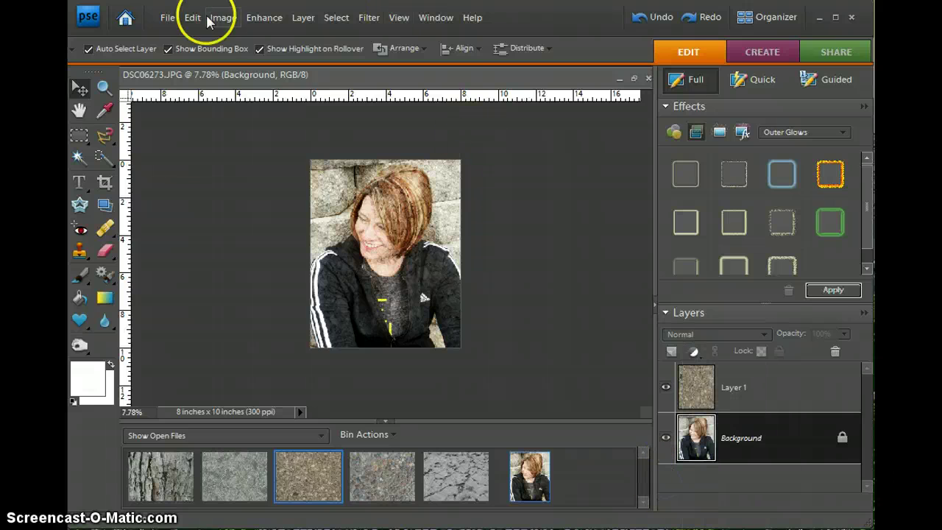
pyautogui.click(263, 19)
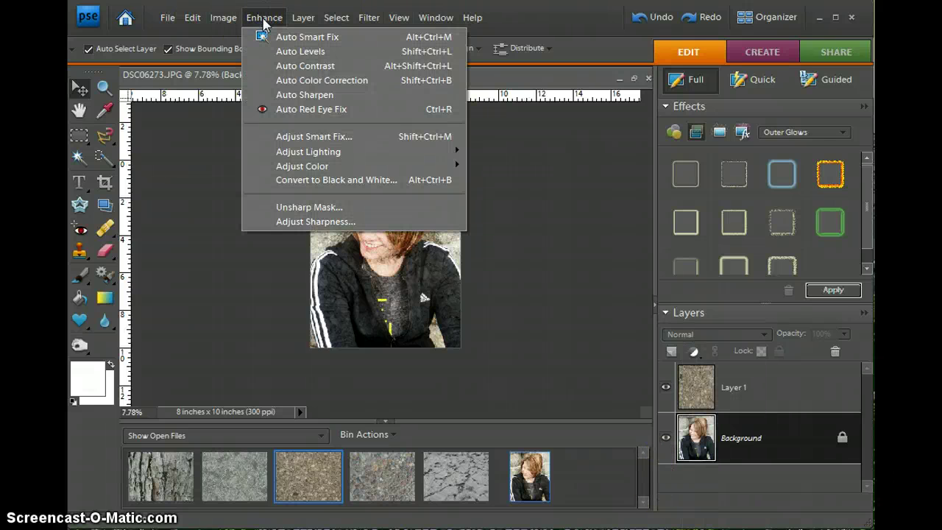
pyautogui.moveTo(294, 163)
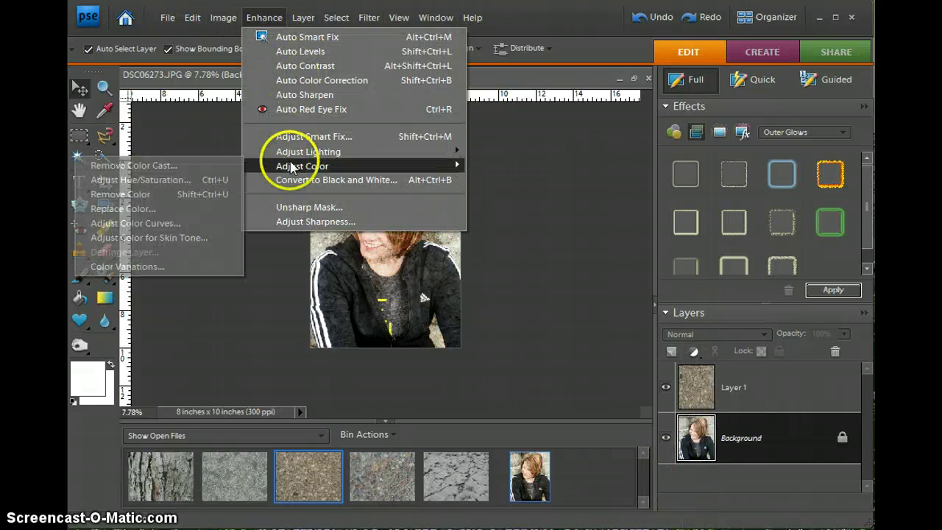
pyautogui.click(118, 196)
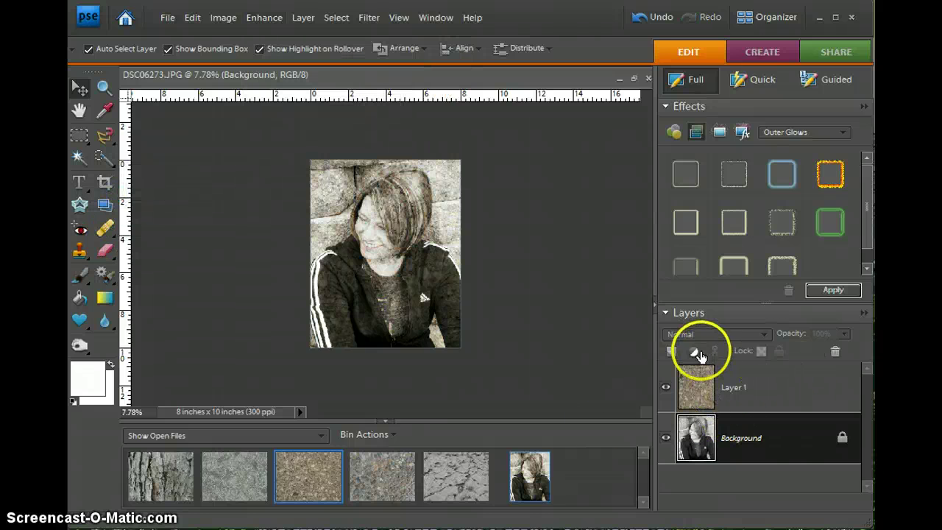
# Add a Sepia Photo Filter layer with density raised into the 80% range.
pyautogui.click(701, 356)
pyautogui.click(705, 490)
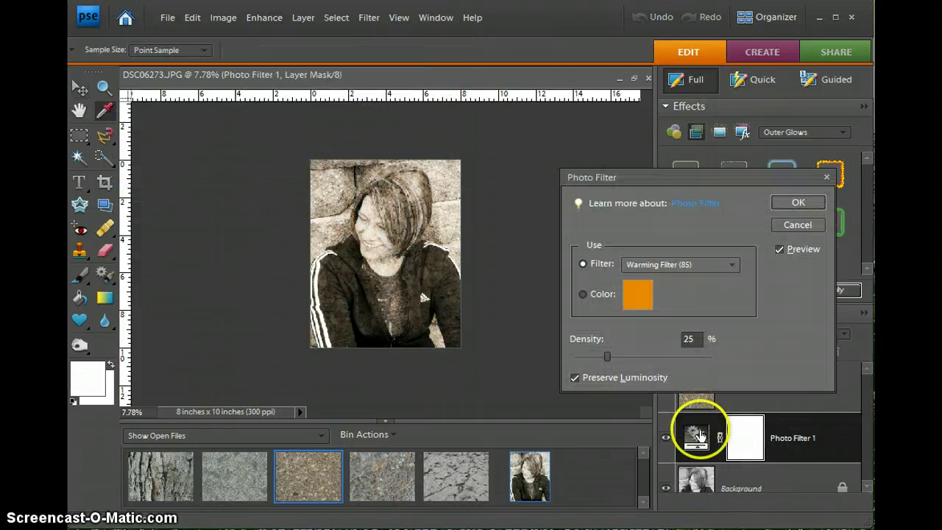
pyautogui.click(655, 268)
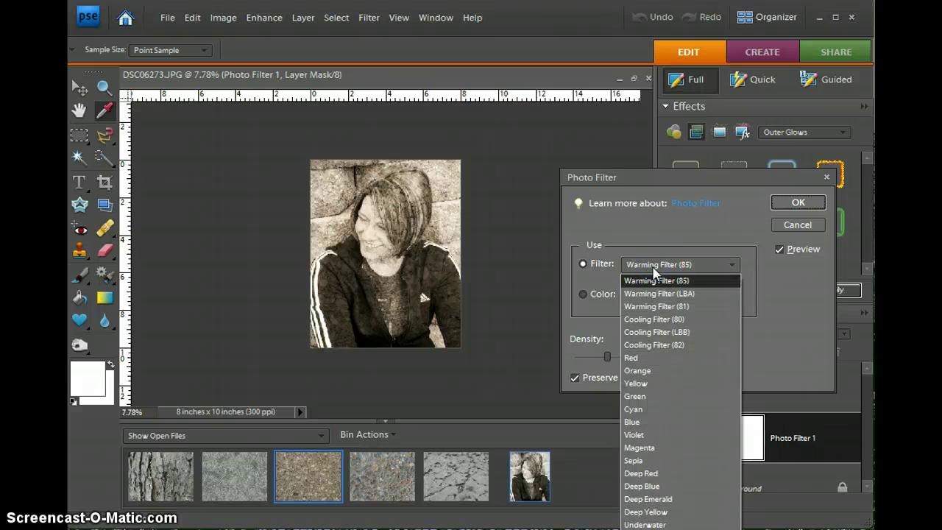
pyautogui.click(634, 461)
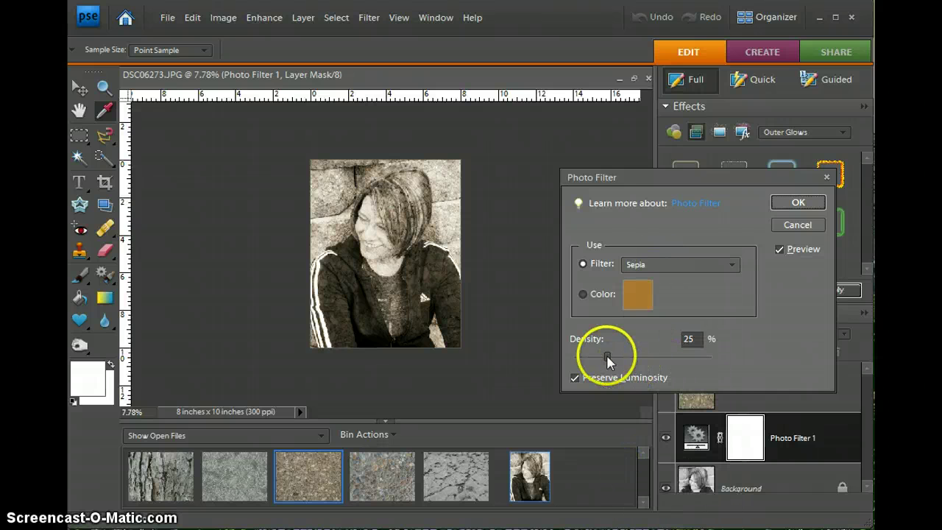
pyautogui.moveTo(607, 356); pyautogui.dragTo(665, 356)
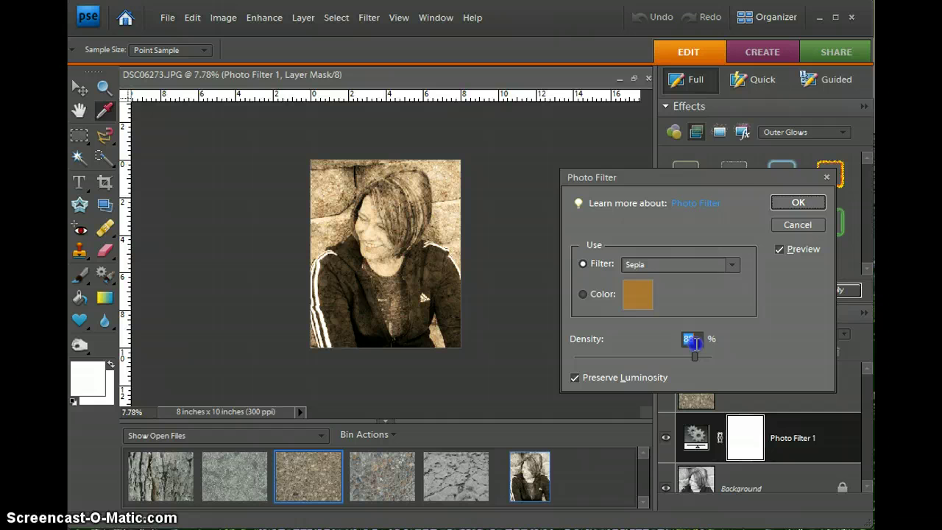
pyautogui.click(778, 186)
pyautogui.click(791, 206)
pyautogui.click(577, 237)
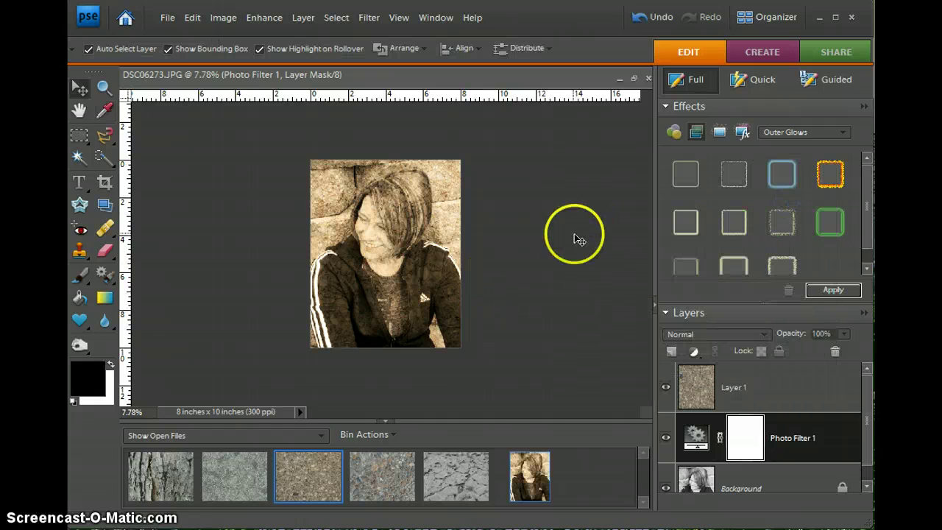
pyautogui.click(749, 427)
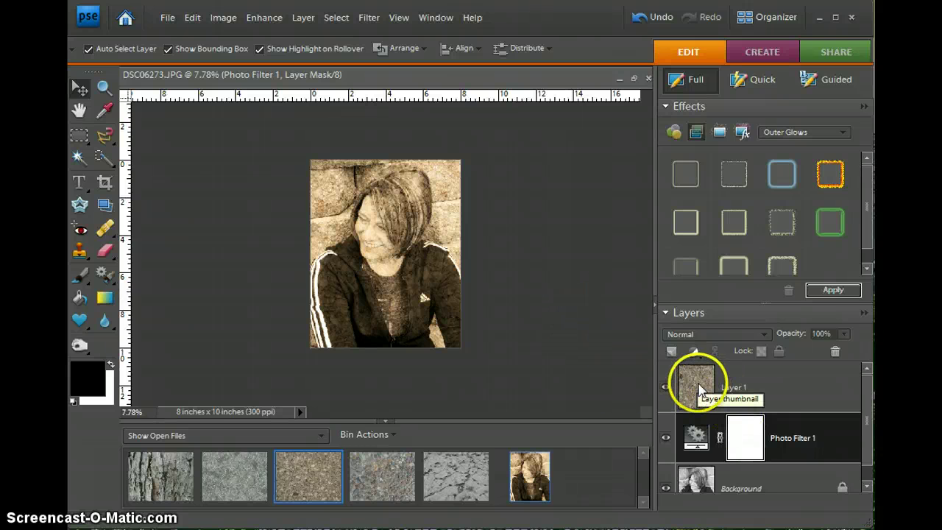
# Toggle the stone texture on and off to compare, and trial the Photo Filter's opacity.
pyautogui.click(665, 388)
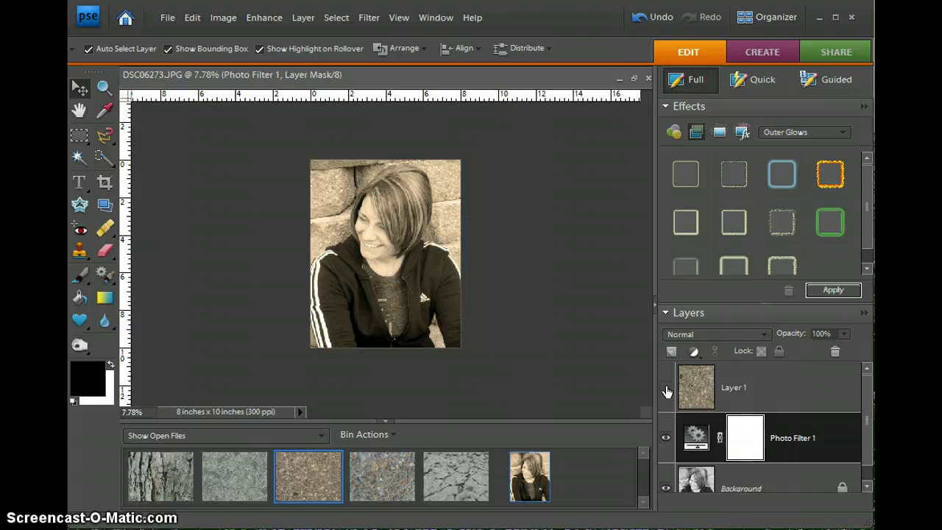
pyautogui.click(666, 388)
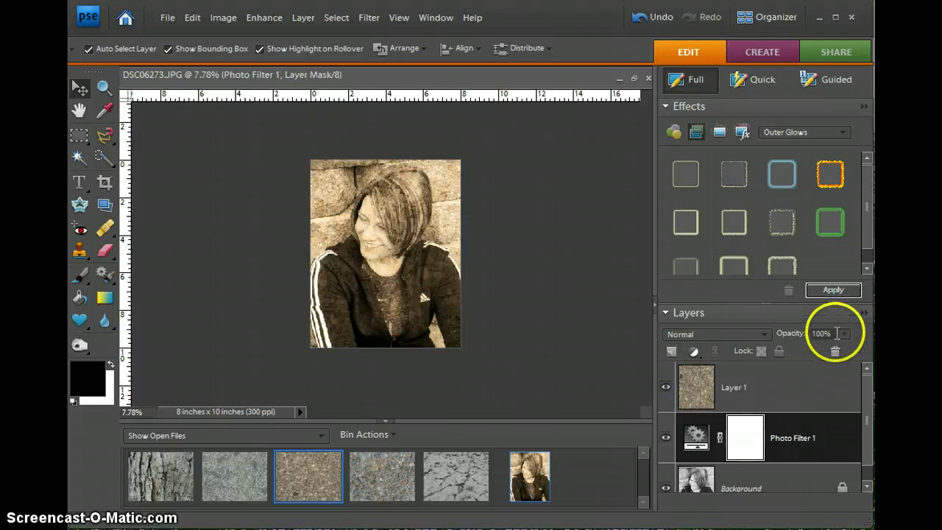
pyautogui.moveTo(845, 346); pyautogui.dragTo(845, 351)
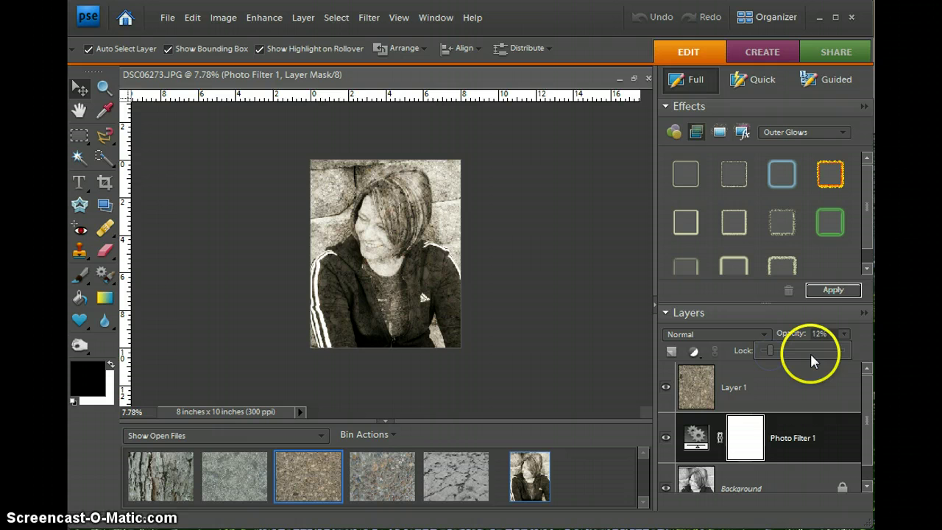
pyautogui.moveTo(772, 349); pyautogui.dragTo(843, 347)
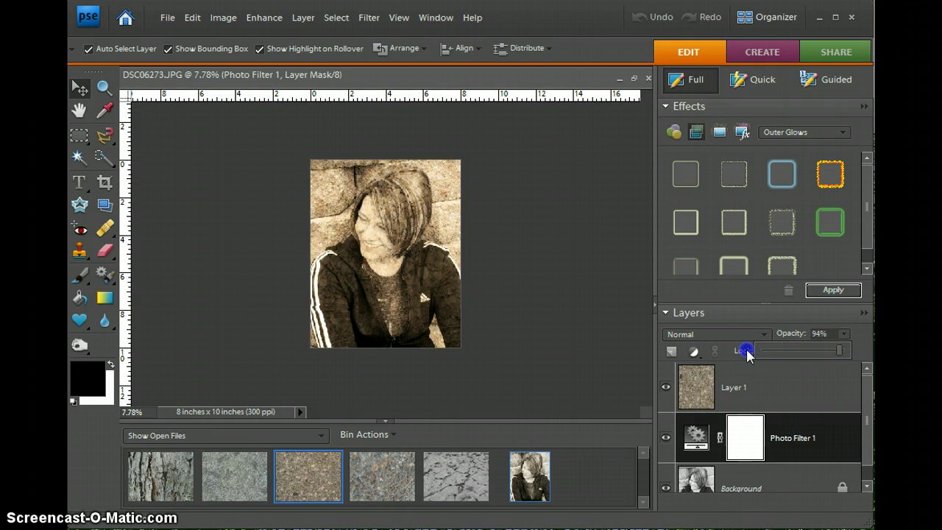
# Set Layer 1's stone texture opacity to 62%, then select the Background photo layer.
pyautogui.click(761, 388)
pyautogui.click(844, 336)
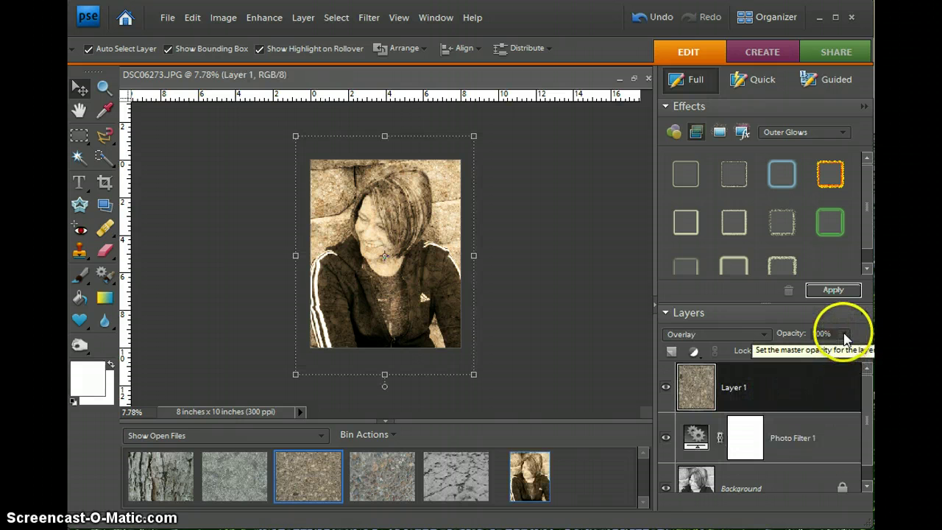
pyautogui.moveTo(849, 353); pyautogui.dragTo(779, 354)
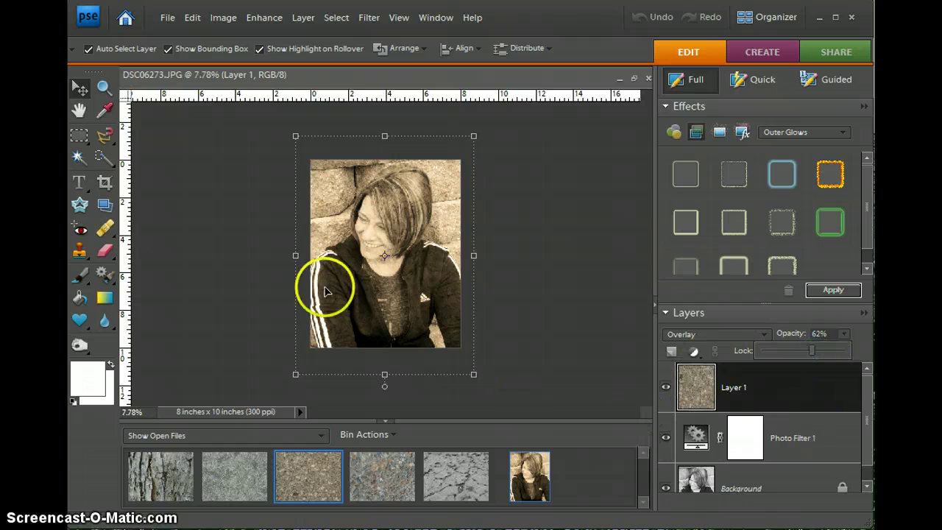
pyautogui.click(537, 284)
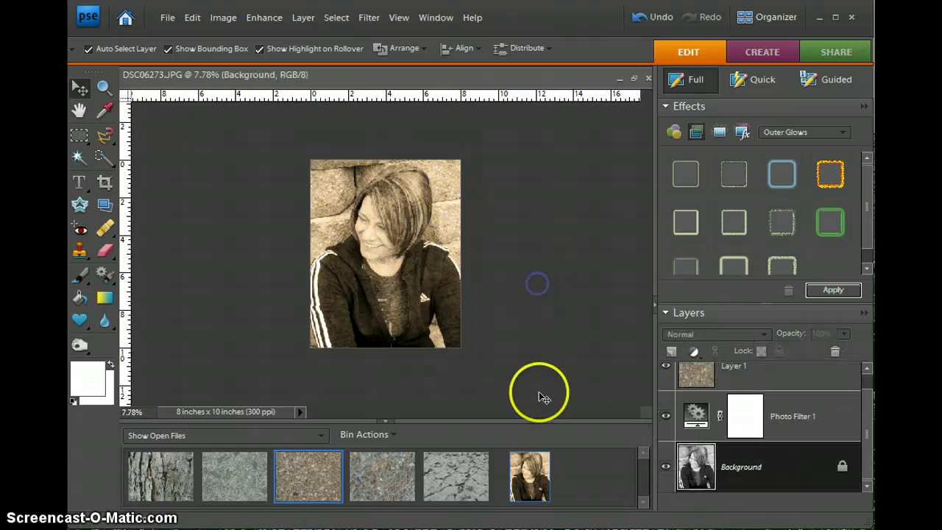
# Browse the Texture Ttv folder with File > Open and open subtlegrunge5.jpg.
pyautogui.click(167, 18)
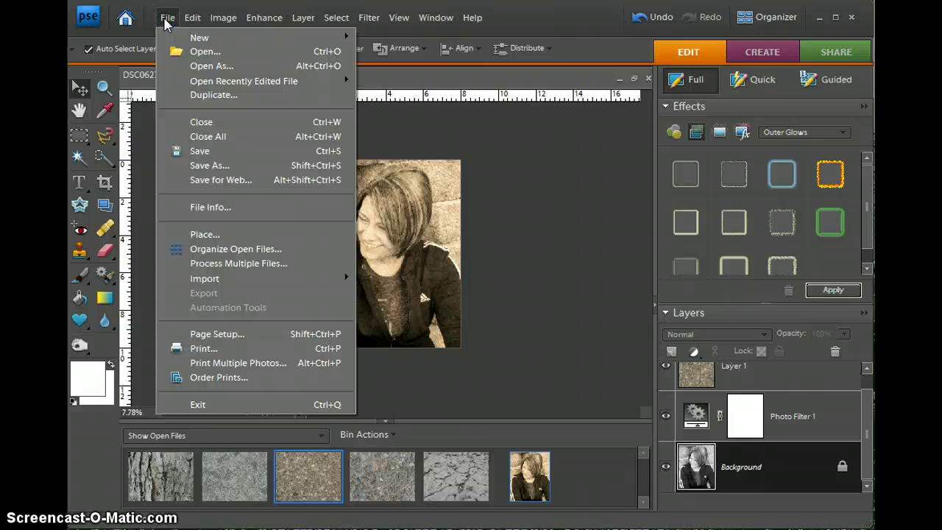
pyautogui.click(179, 52)
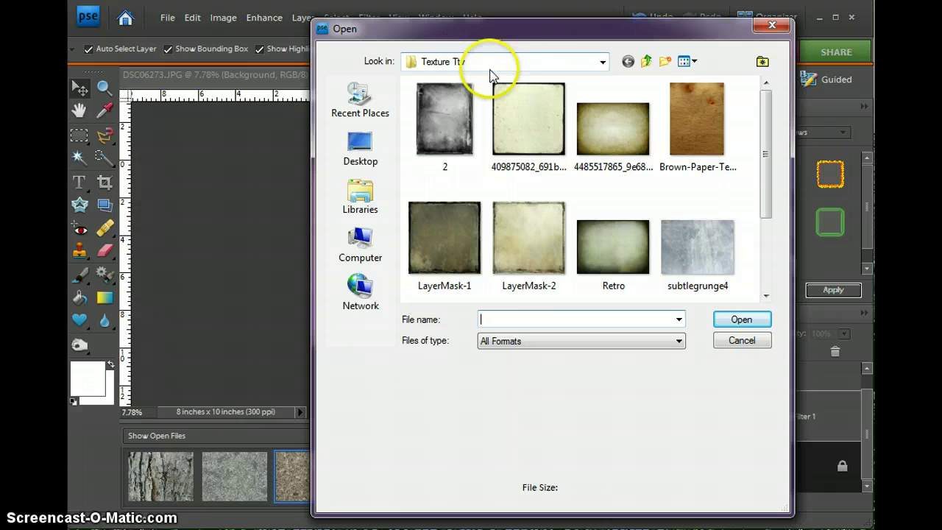
pyautogui.moveTo(768, 169); pyautogui.dragTo(748, 109)
pyautogui.moveTo(752, 158); pyautogui.dragTo(754, 129)
pyautogui.moveTo(759, 184); pyautogui.dragTo(757, 248)
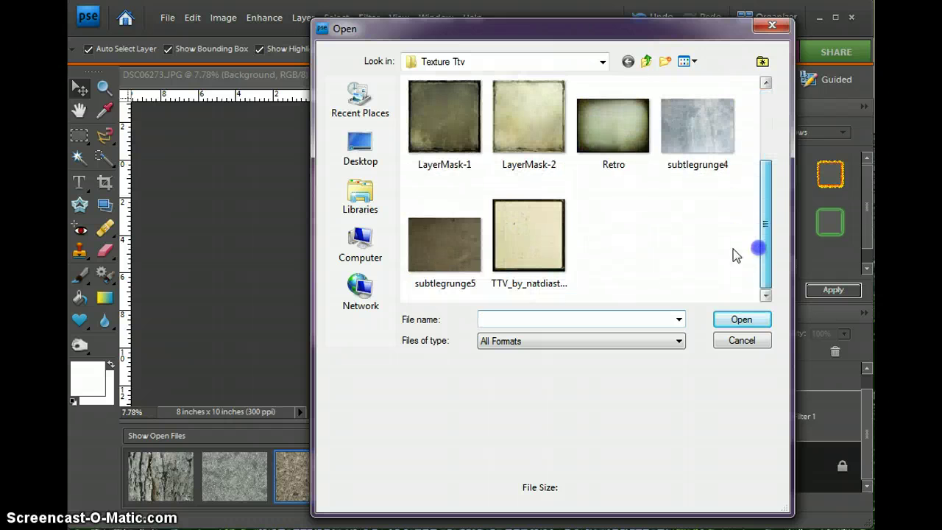
pyautogui.doubleClick(445, 251)
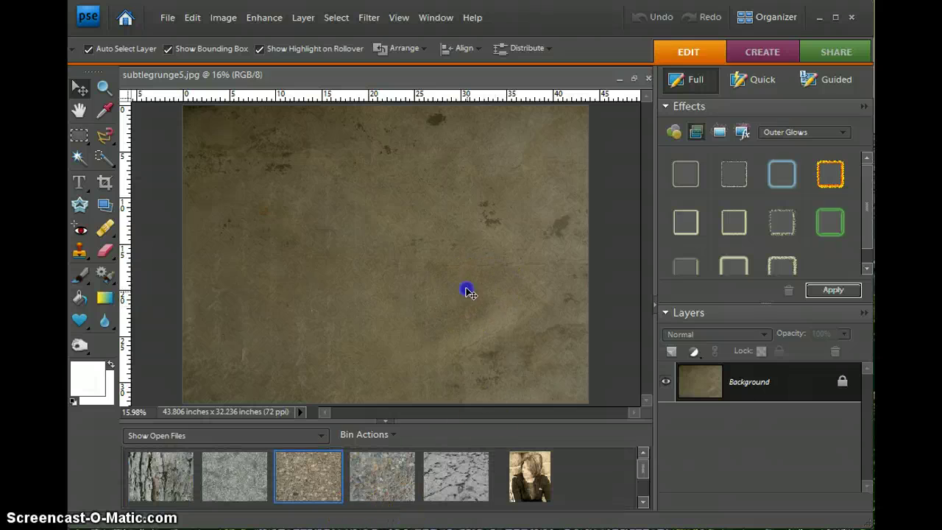
# Bring the grunge texture into the portrait as Layer 2, rotated 90° and scaled to 111.6%.
pyautogui.moveTo(543, 482); pyautogui.dragTo(539, 481)
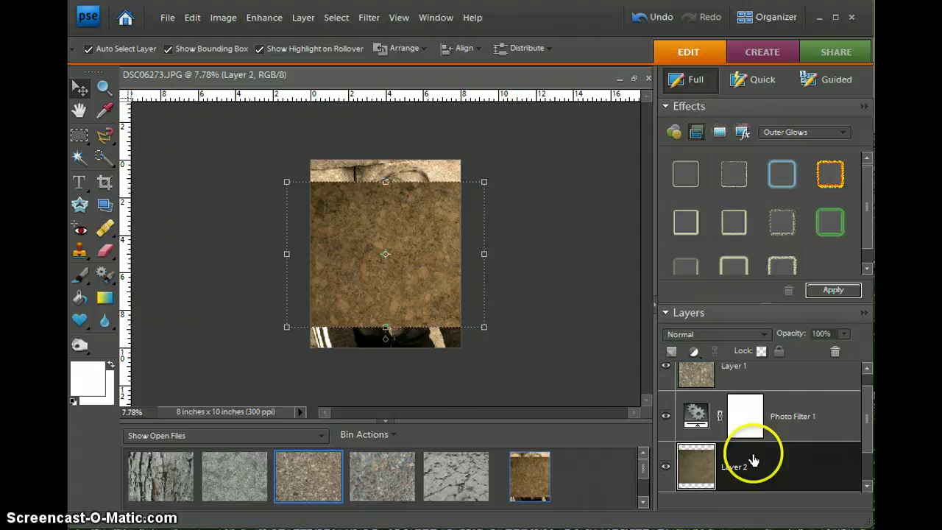
pyautogui.moveTo(751, 458); pyautogui.dragTo(755, 477)
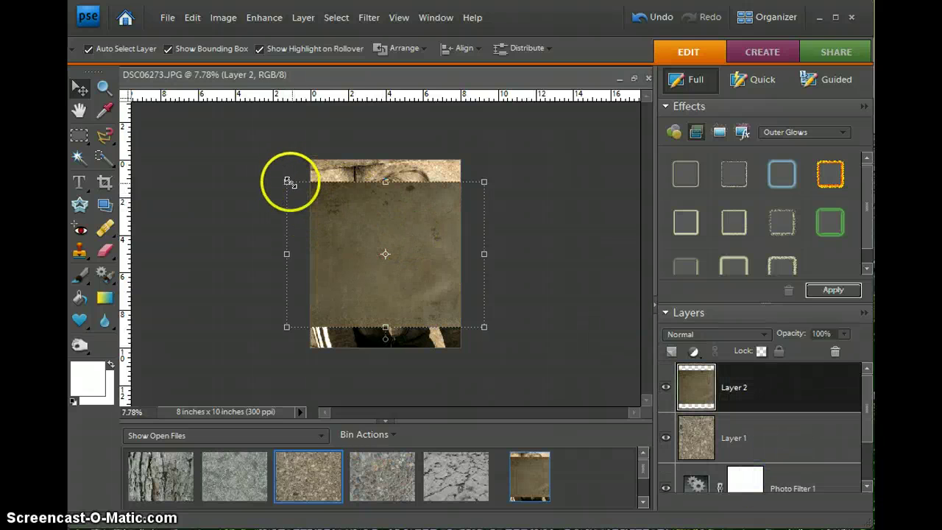
pyautogui.moveTo(276, 174); pyautogui.dragTo(305, 143)
pyautogui.click(310, 151)
pyautogui.moveTo(458, 352)
pyautogui.mouseDown()
pyautogui.moveTo(448, 349)
pyautogui.moveTo(468, 366)
pyautogui.mouseUp()
pyautogui.click(431, 337)
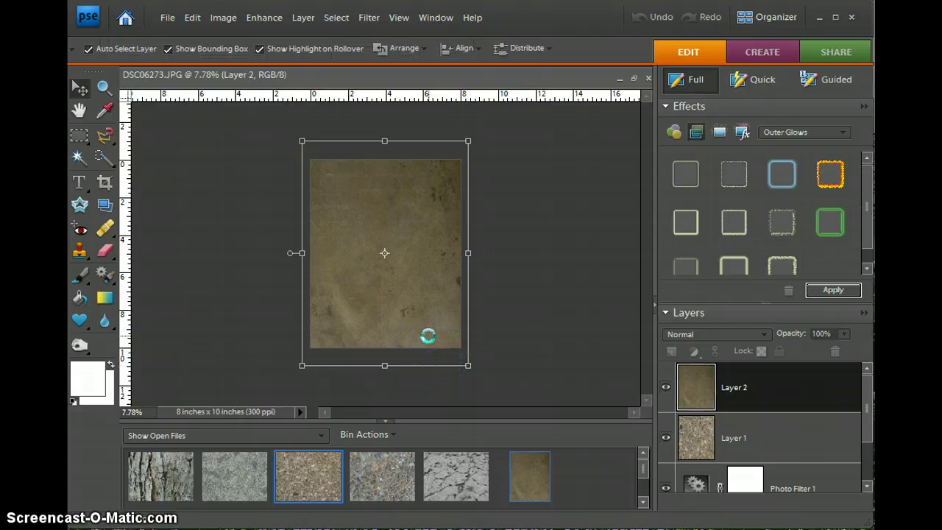
# Set Layer 2 to Overlay, compare it on and off, then select the Background layer.
pyautogui.click(717, 334)
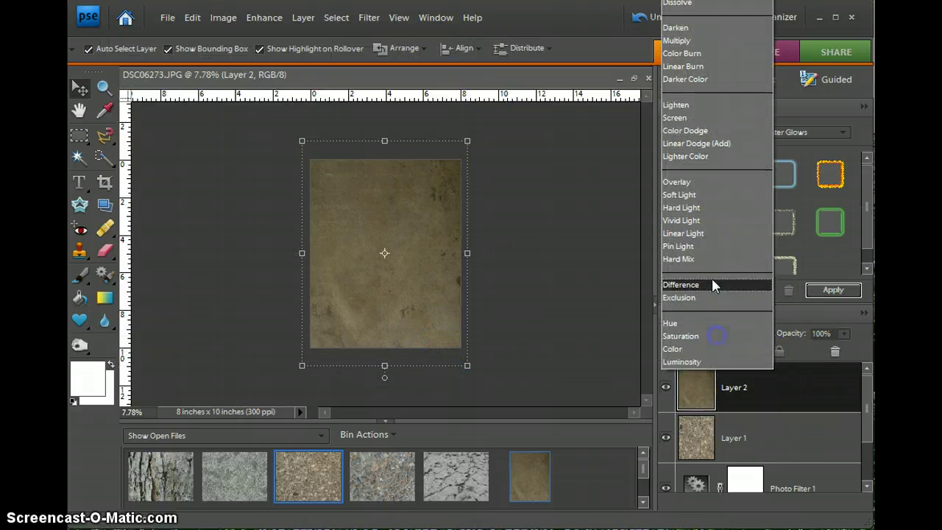
pyautogui.click(692, 184)
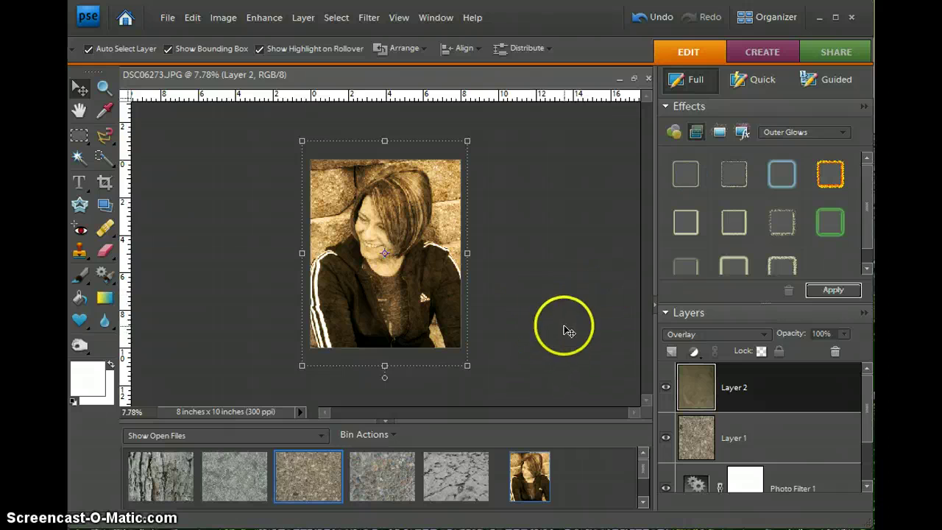
pyautogui.click(667, 388)
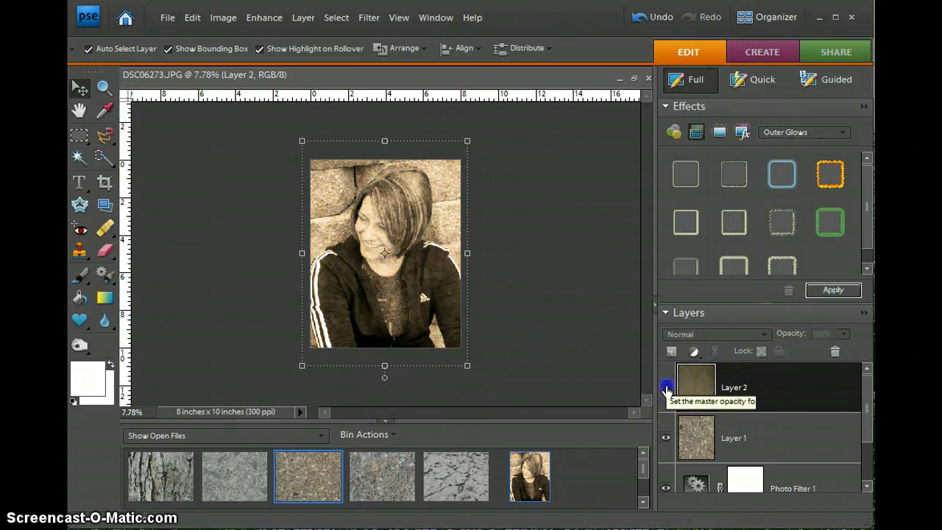
pyautogui.click(666, 388)
pyautogui.click(666, 388)
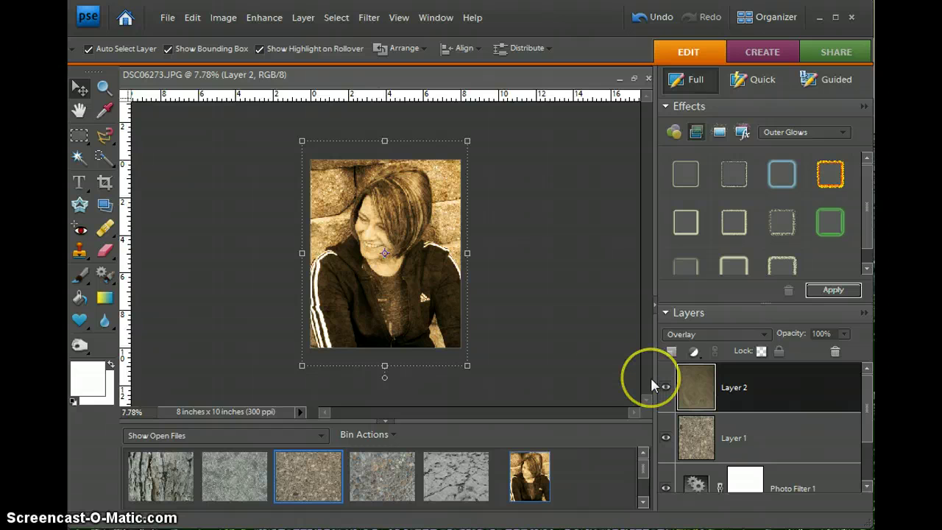
pyautogui.hotkey('alt', ',')
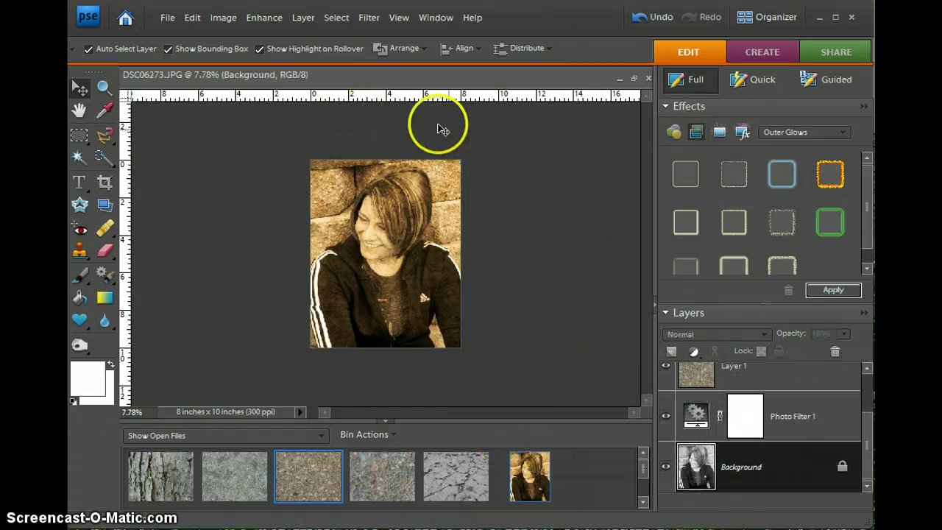
# Open LayerMask-2.jpg from the Texture Ttv folder through File > Open.
pyautogui.click(166, 17)
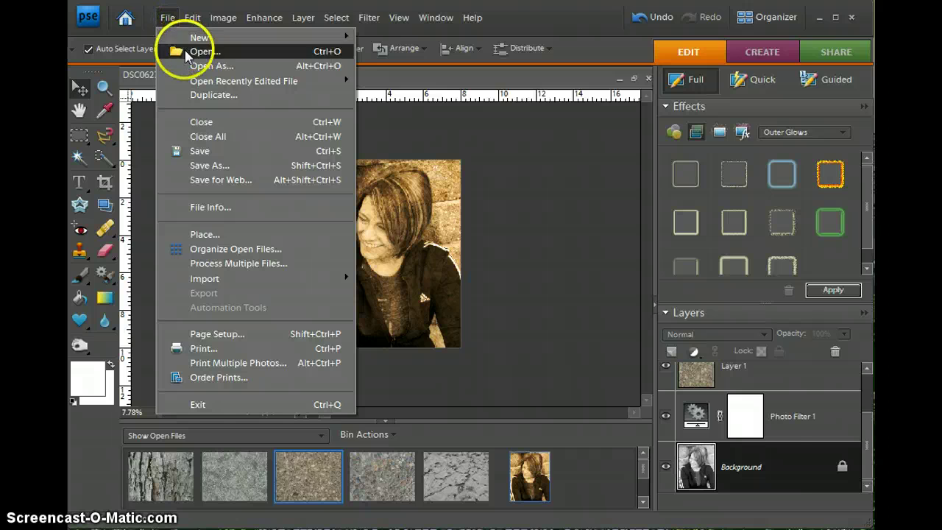
pyautogui.click(180, 50)
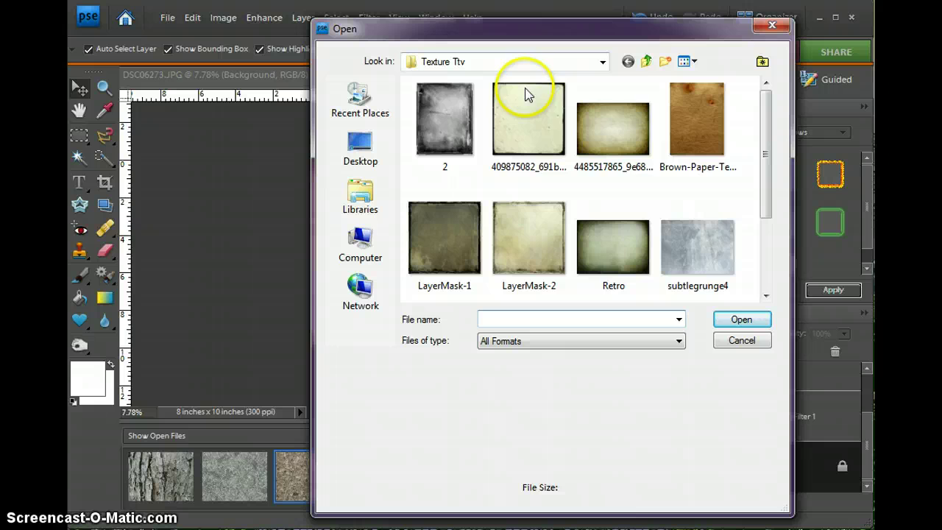
pyautogui.moveTo(765, 139)
pyautogui.mouseDown()
pyautogui.moveTo(766, 202)
pyautogui.moveTo(758, 126)
pyautogui.mouseUp()
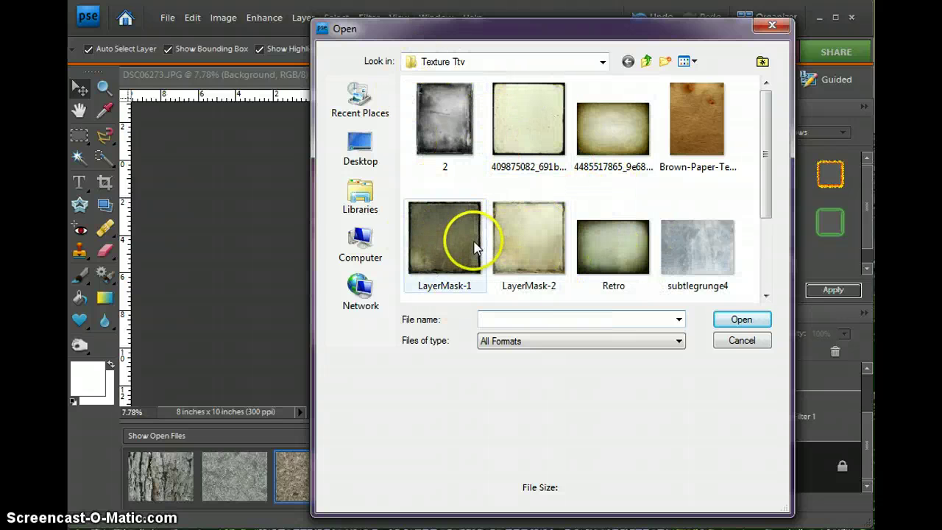
pyautogui.click(507, 241)
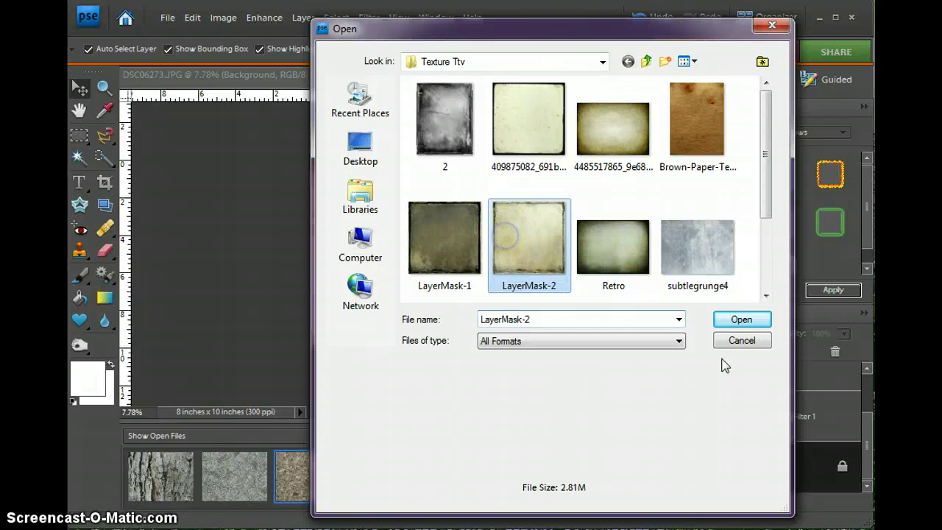
pyautogui.click(742, 323)
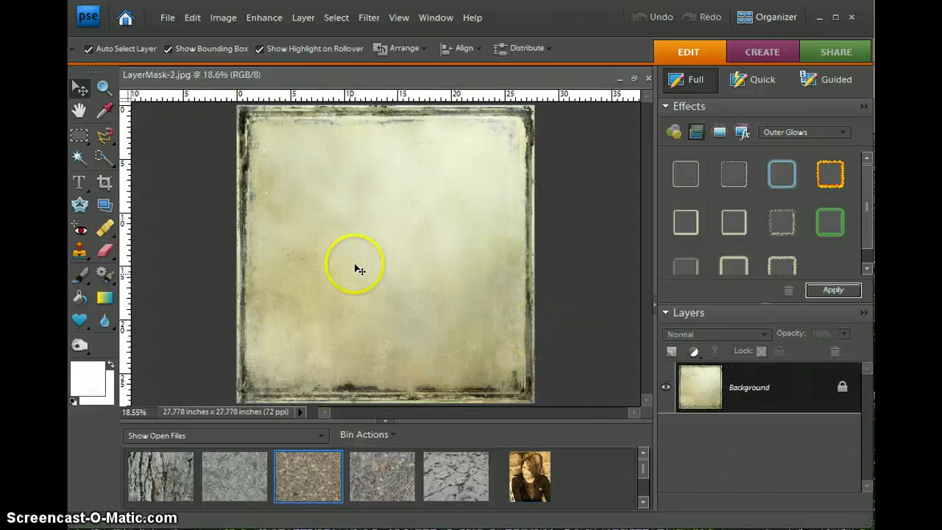
# Copy the LayerMask-2 paper into the portrait and move Layer 3 to the top of the stack.
pyautogui.moveTo(526, 462); pyautogui.dragTo(526, 462)
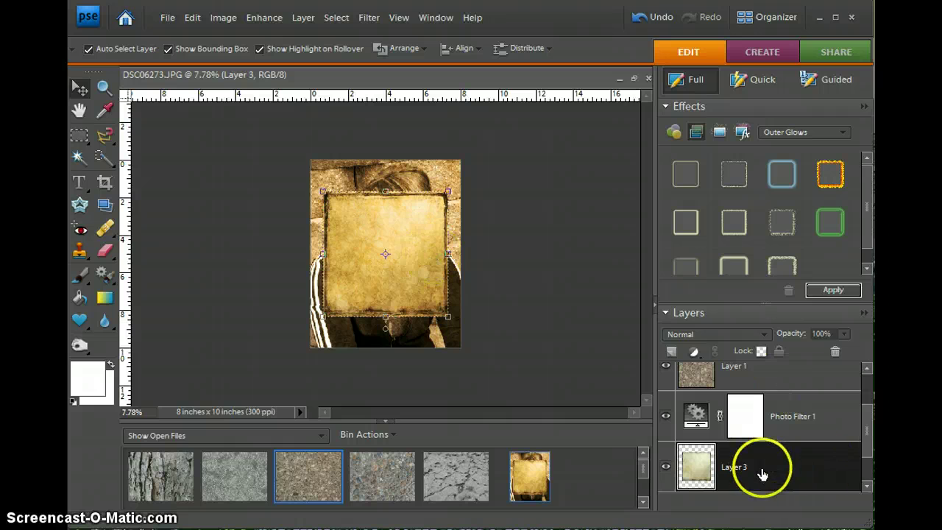
pyautogui.moveTo(766, 468); pyautogui.dragTo(747, 467)
pyautogui.click(762, 400)
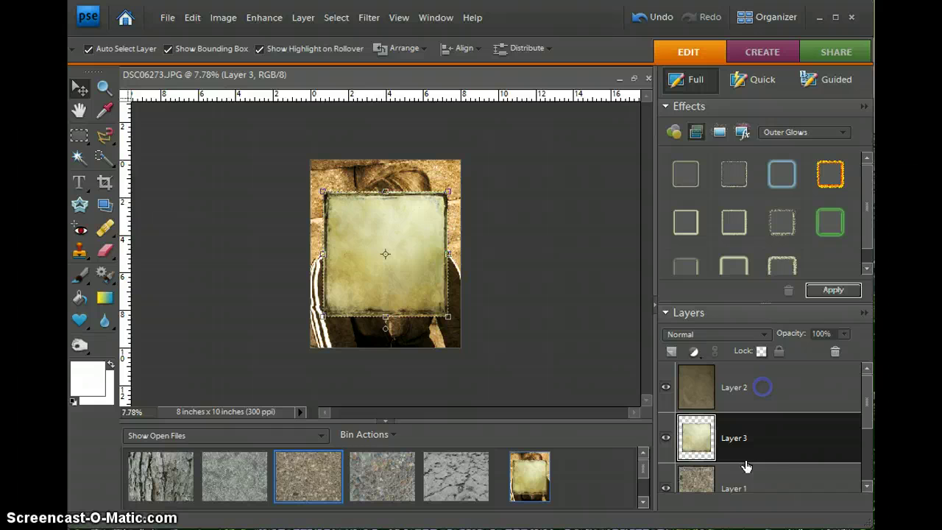
pyautogui.click(349, 236)
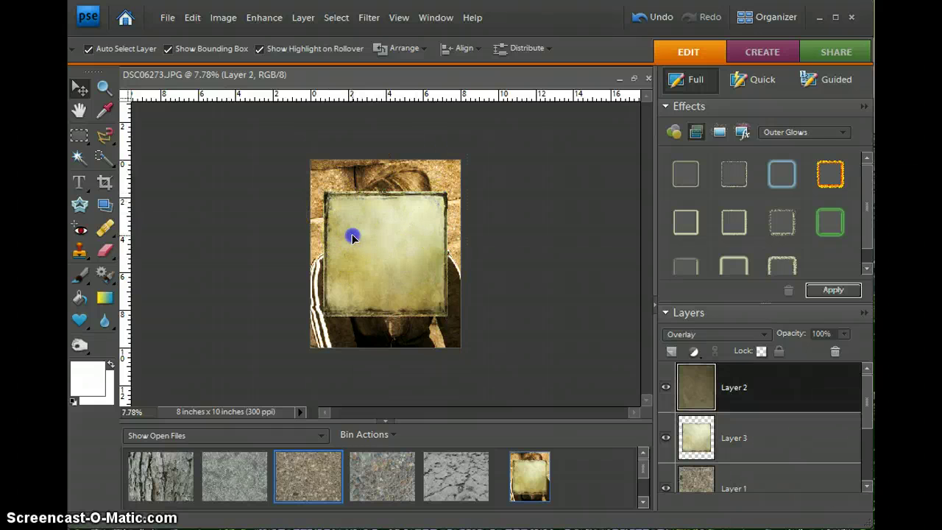
pyautogui.click(742, 423)
pyautogui.moveTo(736, 435); pyautogui.dragTo(737, 387)
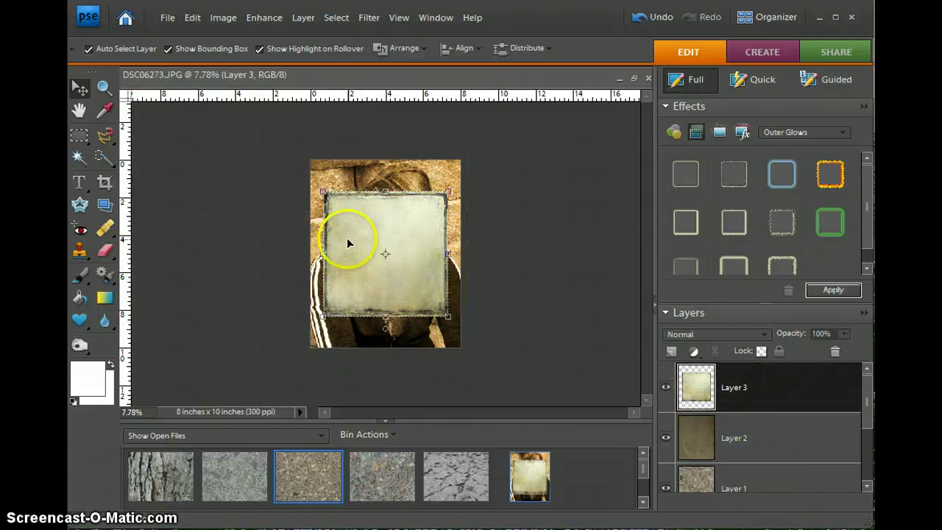
# Rotate the paper 90° and stretch it to the page's top, right and bottom edges.
pyautogui.moveTo(325, 192); pyautogui.dragTo(324, 191)
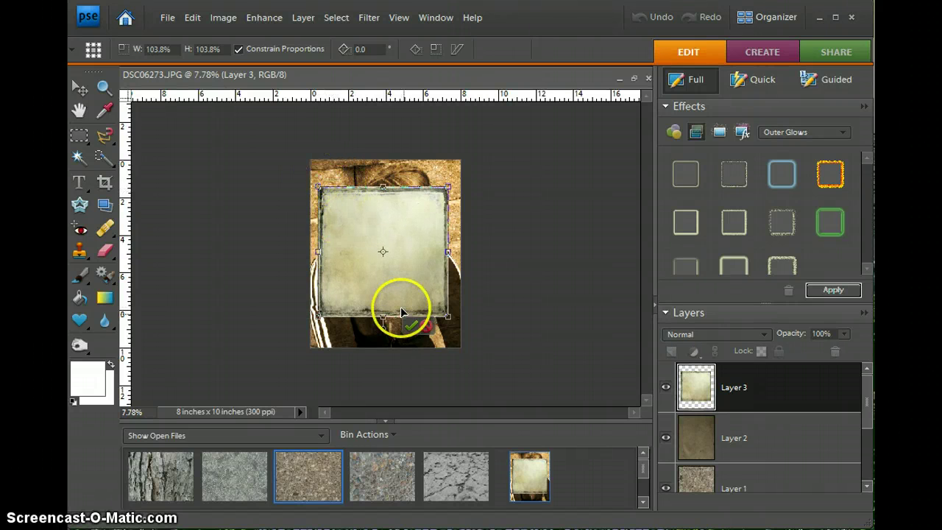
pyautogui.click(427, 326)
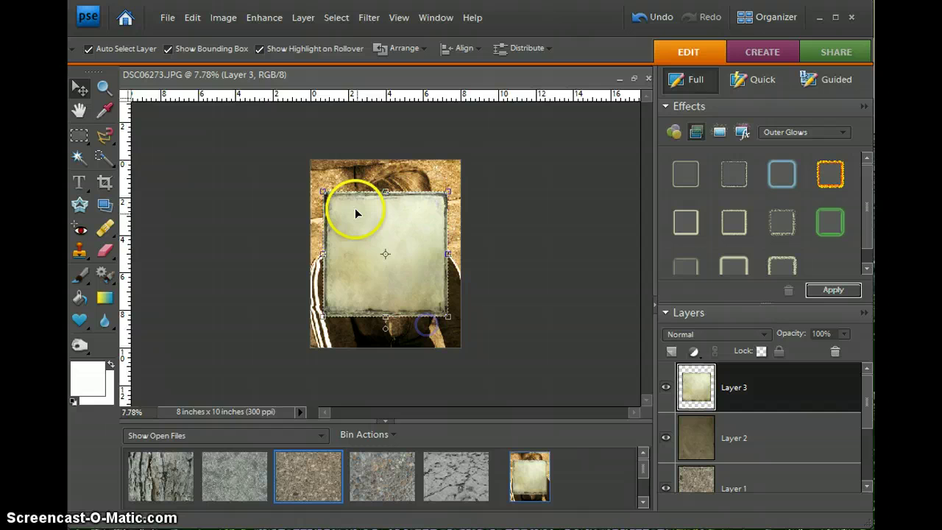
pyautogui.moveTo(322, 187); pyautogui.dragTo(453, 198)
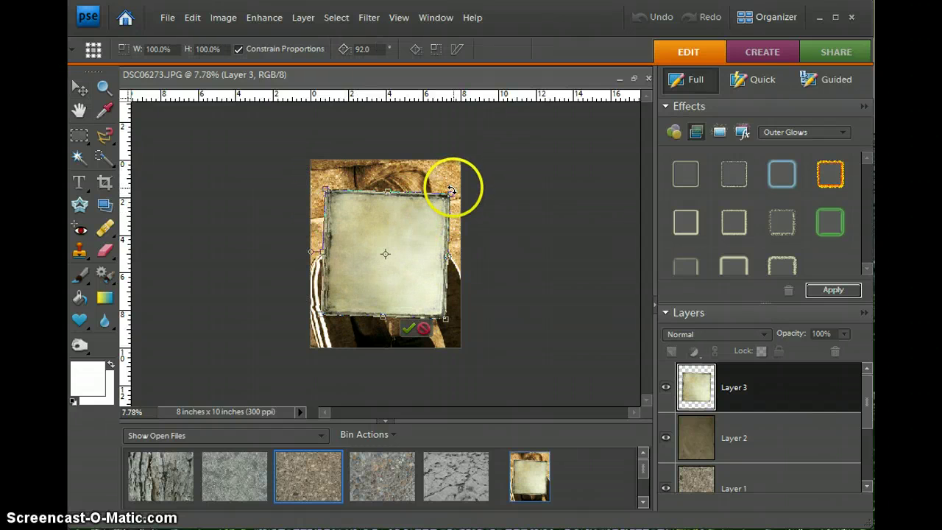
pyautogui.click(425, 328)
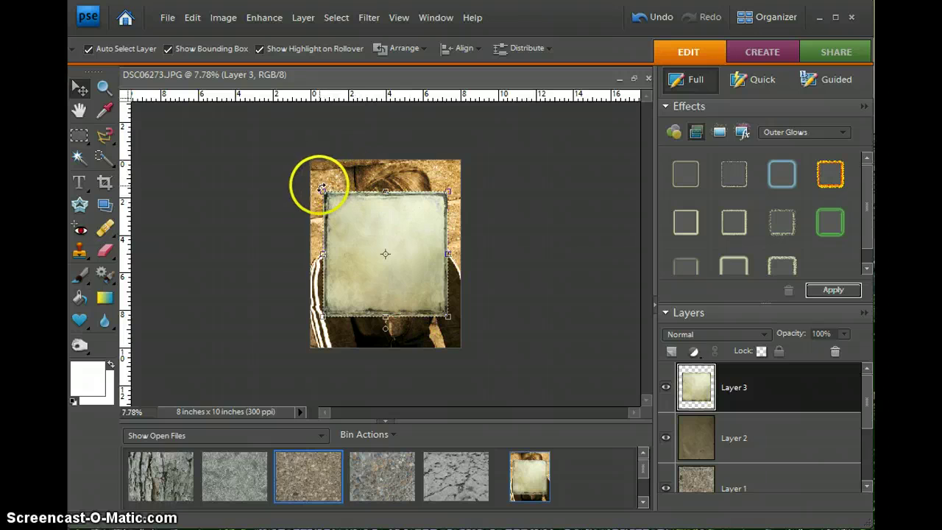
pyautogui.moveTo(321, 189); pyautogui.dragTo(442, 182)
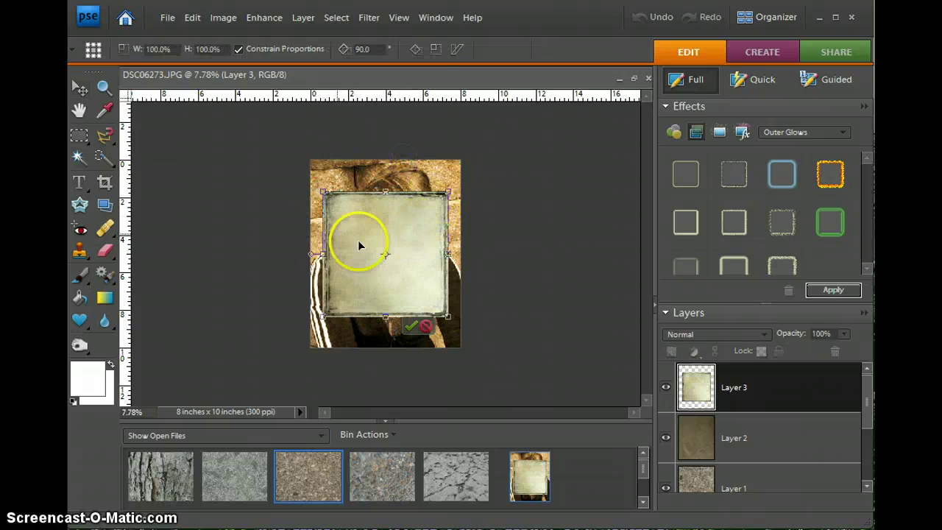
pyautogui.moveTo(324, 193); pyautogui.dragTo(316, 179)
pyautogui.click(365, 173)
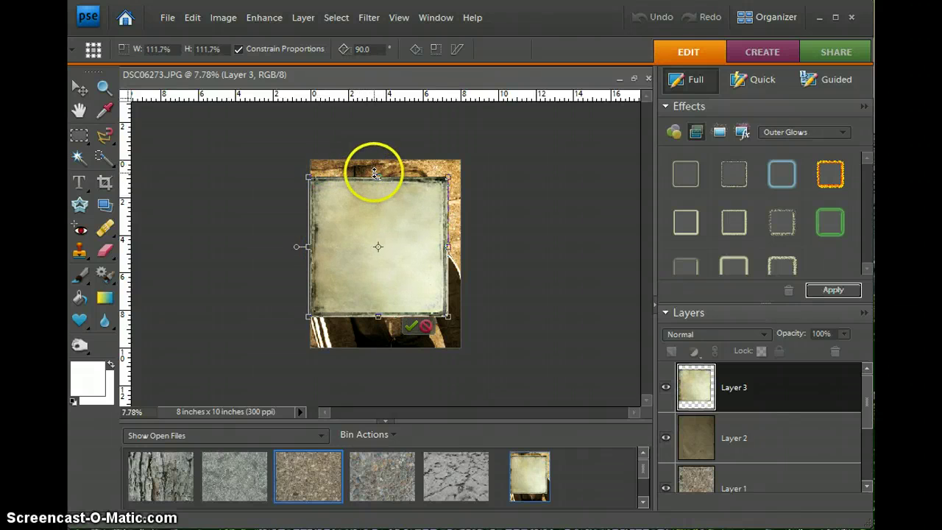
pyautogui.moveTo(378, 176); pyautogui.dragTo(377, 159)
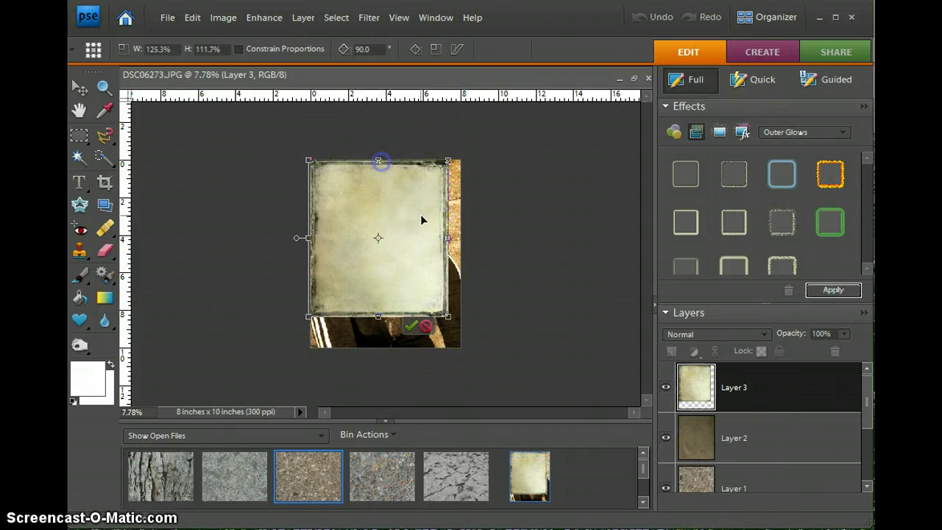
pyautogui.moveTo(446, 238); pyautogui.dragTo(456, 240)
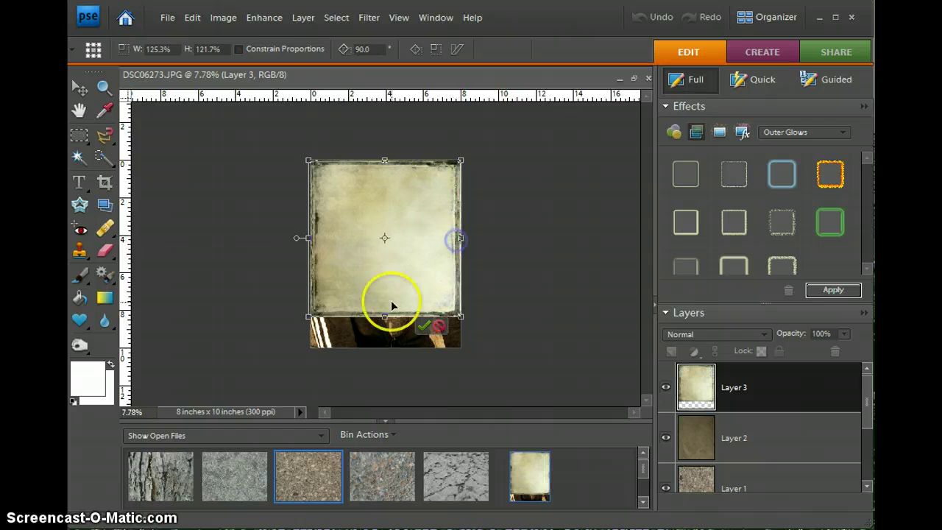
pyautogui.moveTo(384, 316); pyautogui.dragTo(385, 347)
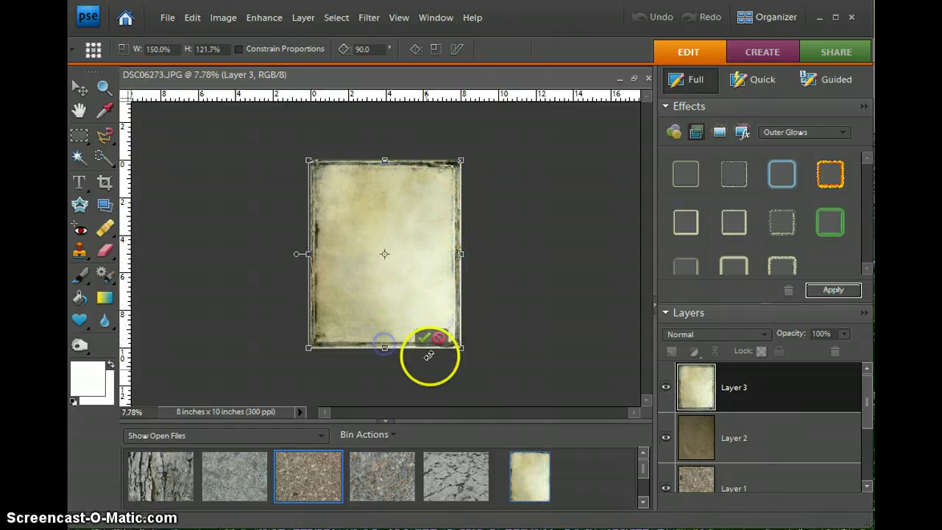
pyautogui.click(424, 337)
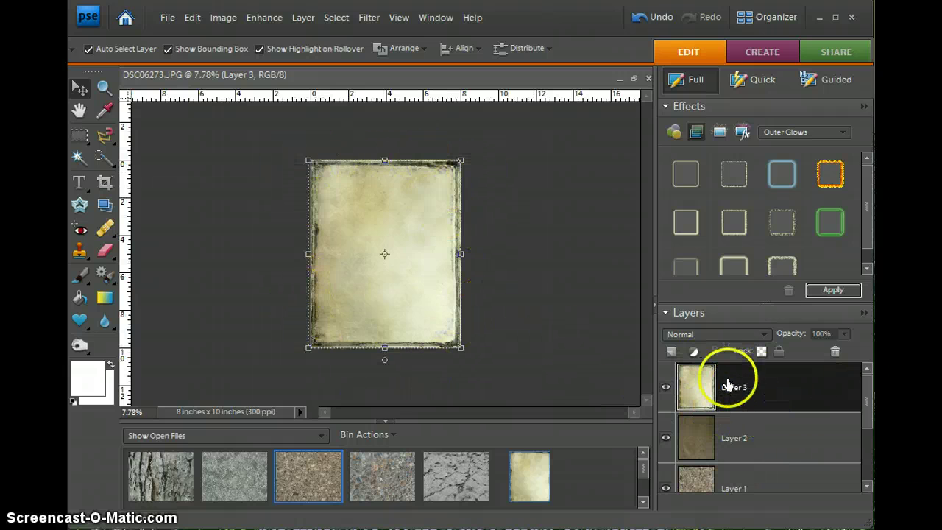
# Set the LayerMask-2 paper layer's blend mode to Multiply.
pyautogui.moveTo(747, 390); pyautogui.dragTo(743, 452)
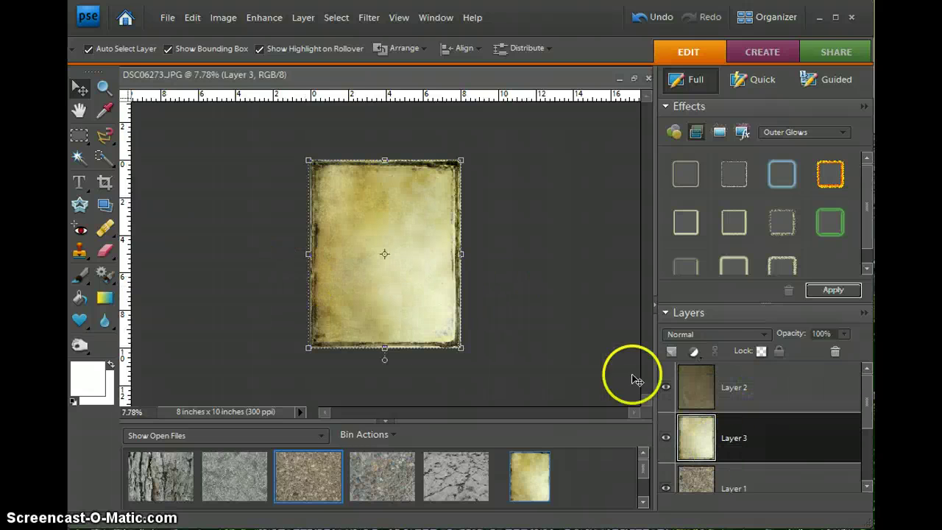
pyautogui.click(723, 335)
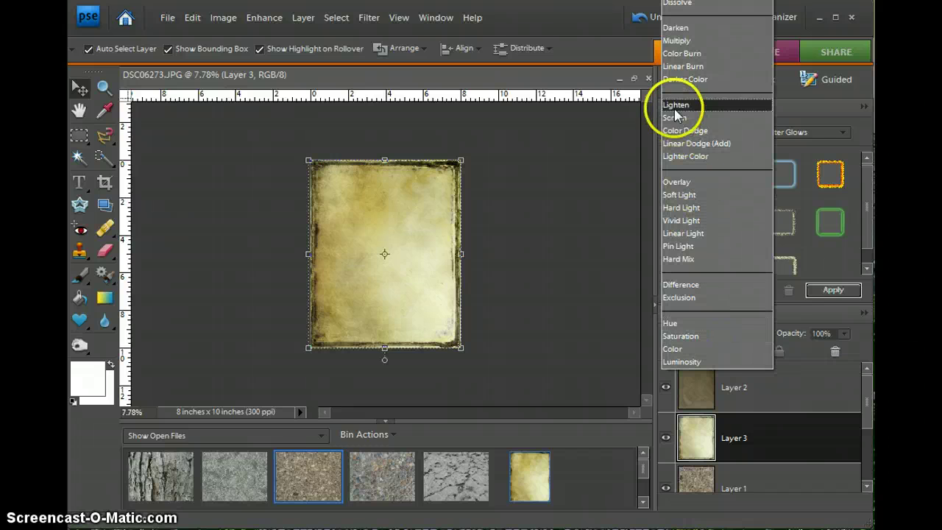
pyautogui.click(673, 42)
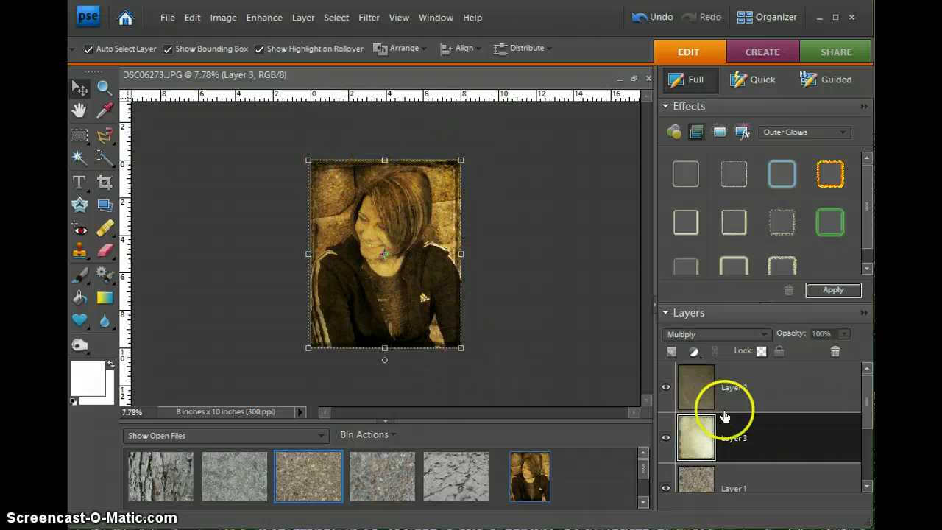
# Lower Layer 2's texture opacity to about 63%.
pyautogui.click(757, 392)
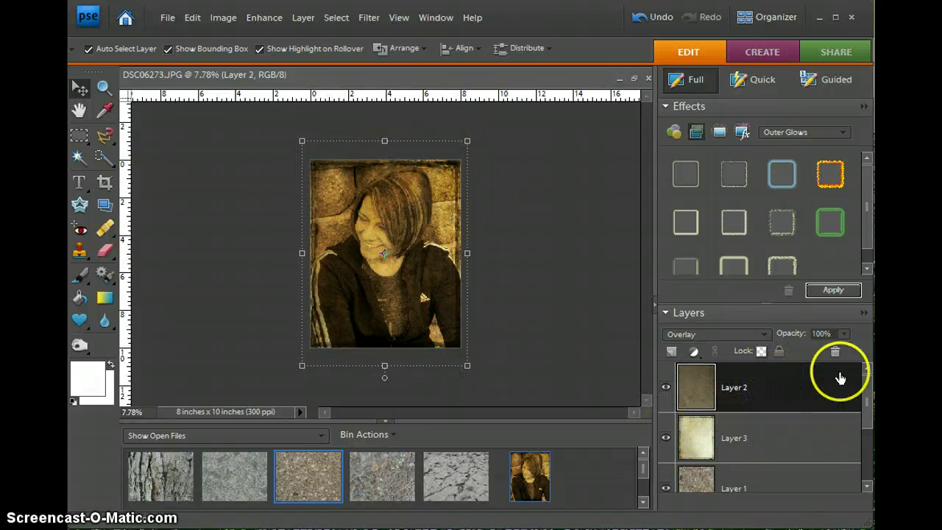
pyautogui.click(844, 333)
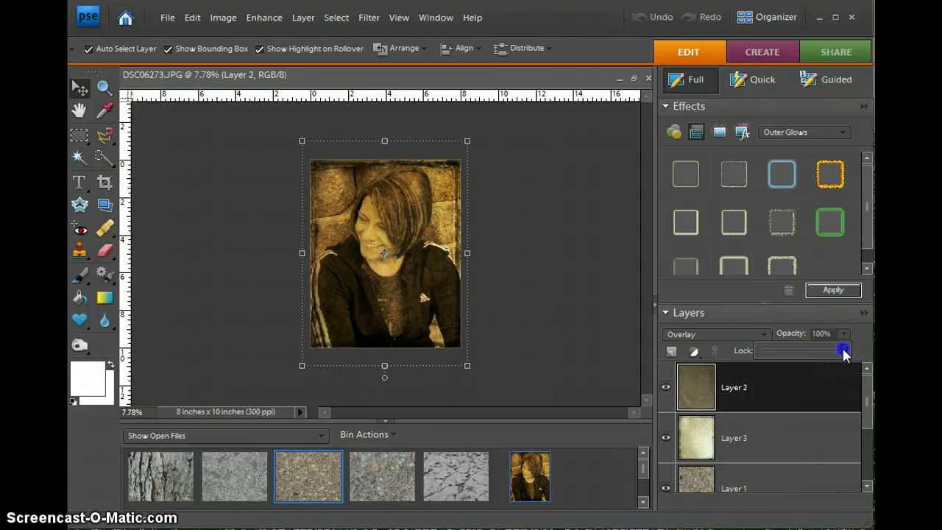
pyautogui.moveTo(843, 354); pyautogui.dragTo(815, 353)
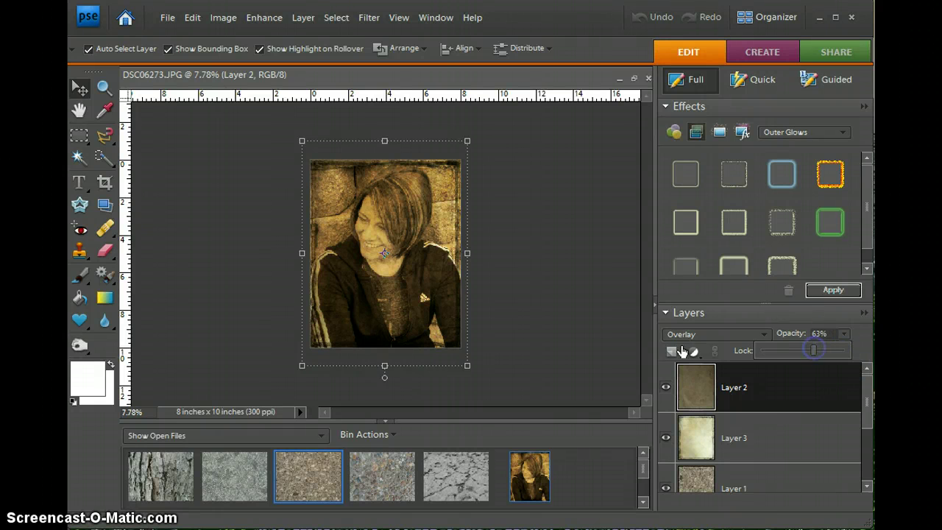
pyautogui.click(570, 296)
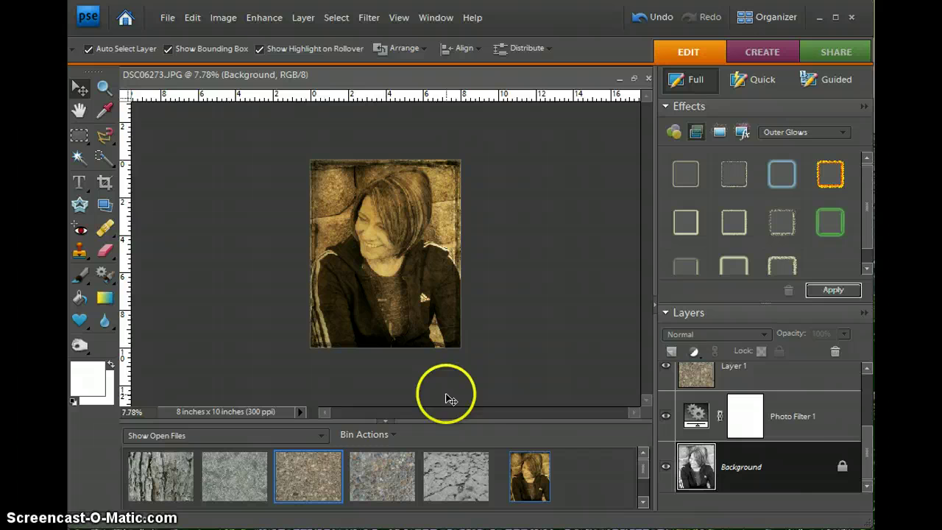
# Move Layer 3 above Layer 2 to the top of the Layers panel.
pyautogui.scroll(1, 794, 446)
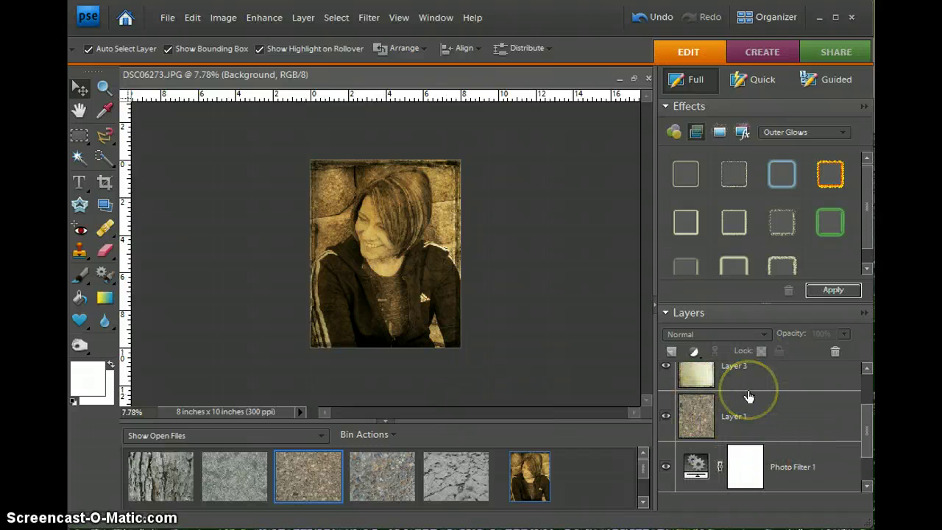
pyautogui.click(744, 424)
pyautogui.scroll(2, 745, 424)
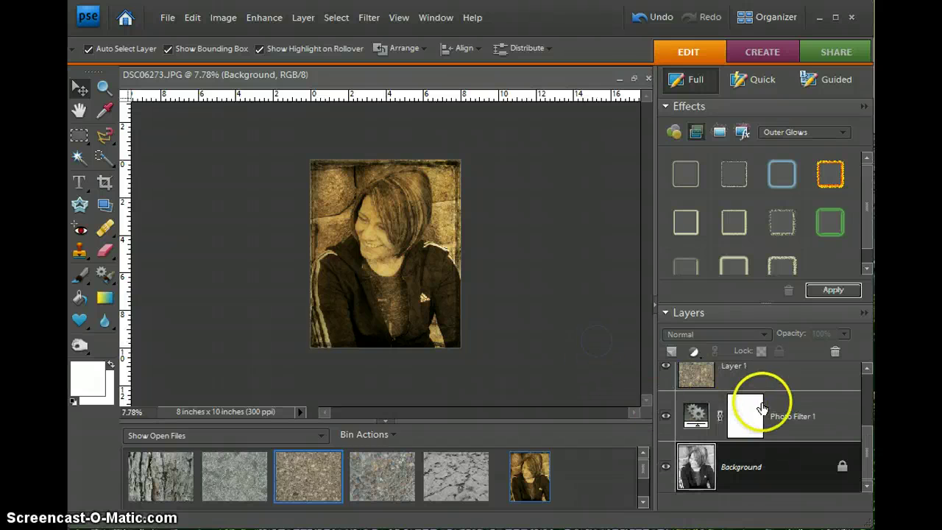
pyautogui.click(732, 450)
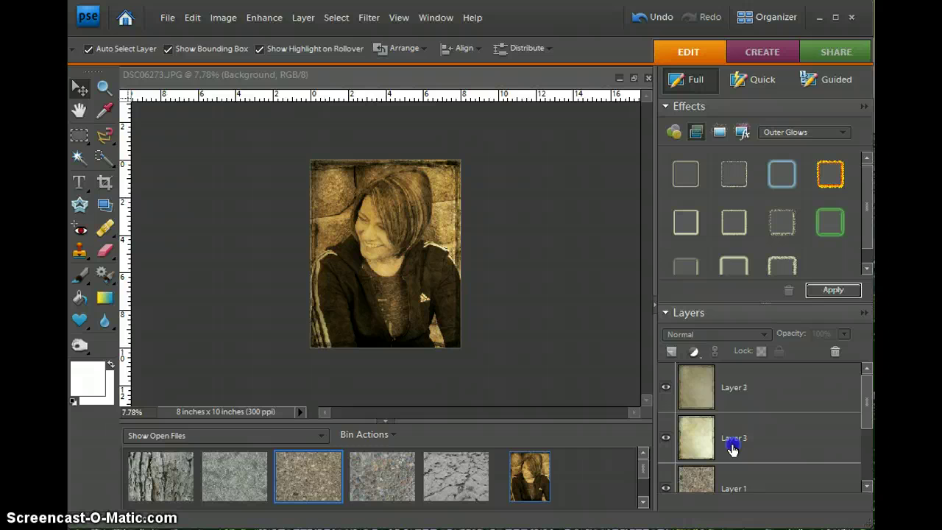
pyautogui.moveTo(733, 449); pyautogui.dragTo(729, 381)
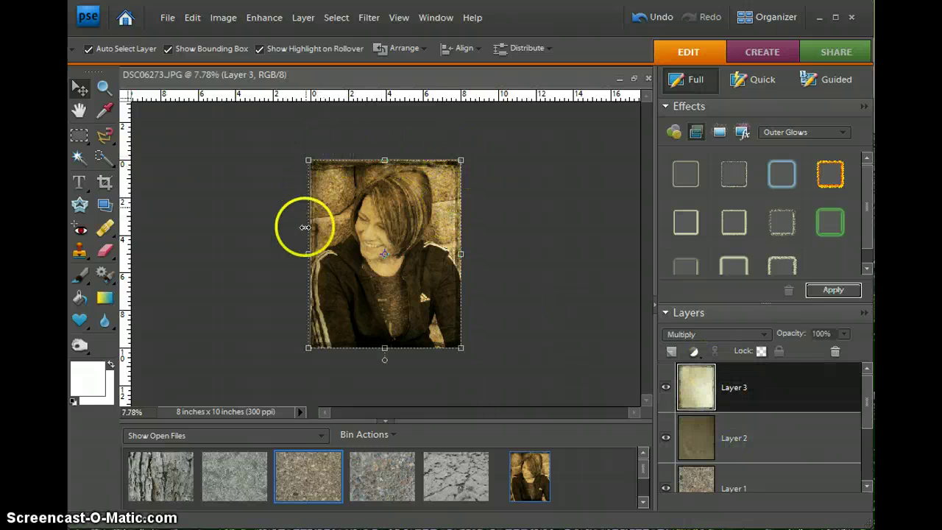
pyautogui.click(745, 442)
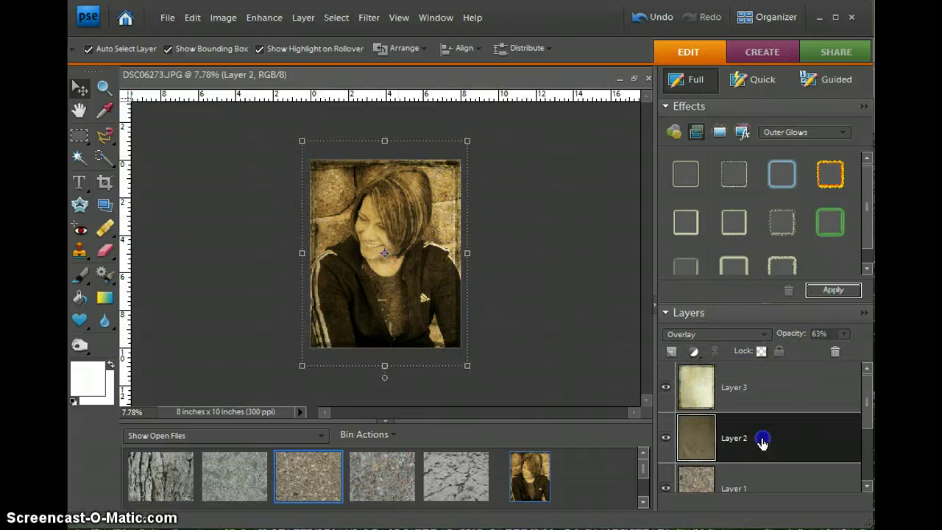
pyautogui.click(845, 333)
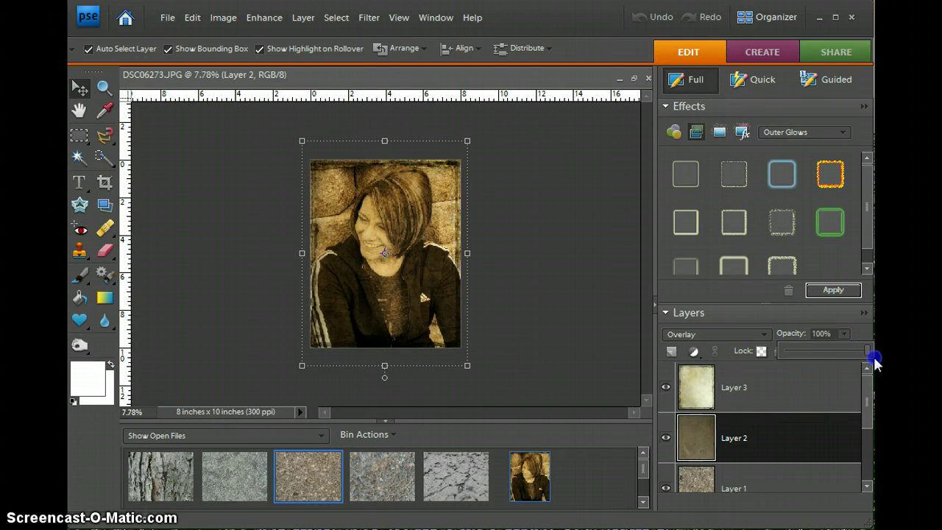
pyautogui.click(763, 397)
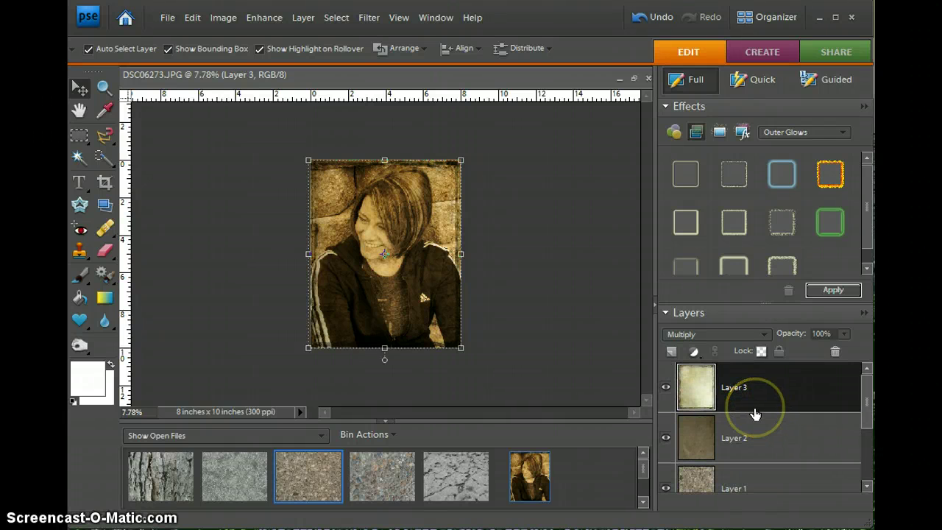
# Choose Flatten Image from Layer 3's context menu to merge everything into Background.
pyautogui.scroll(-3, 755, 414)
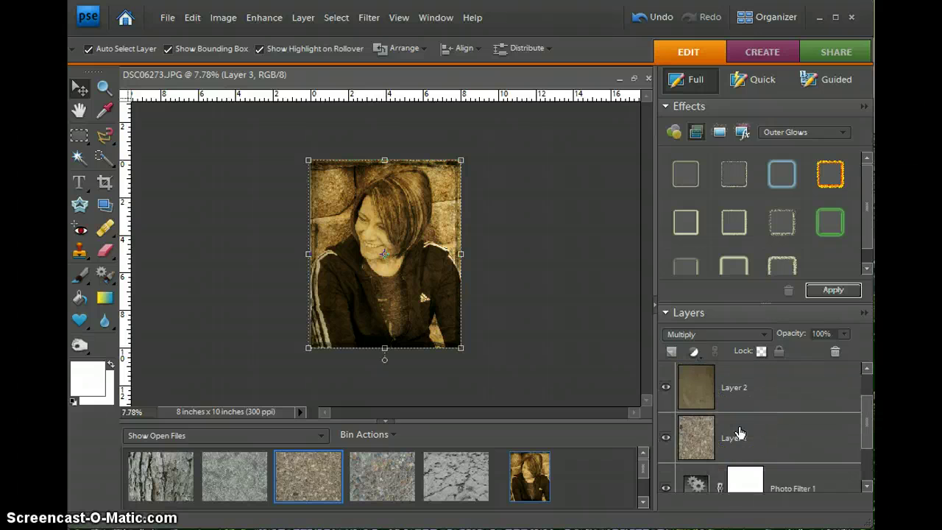
pyautogui.scroll(3, 788, 443)
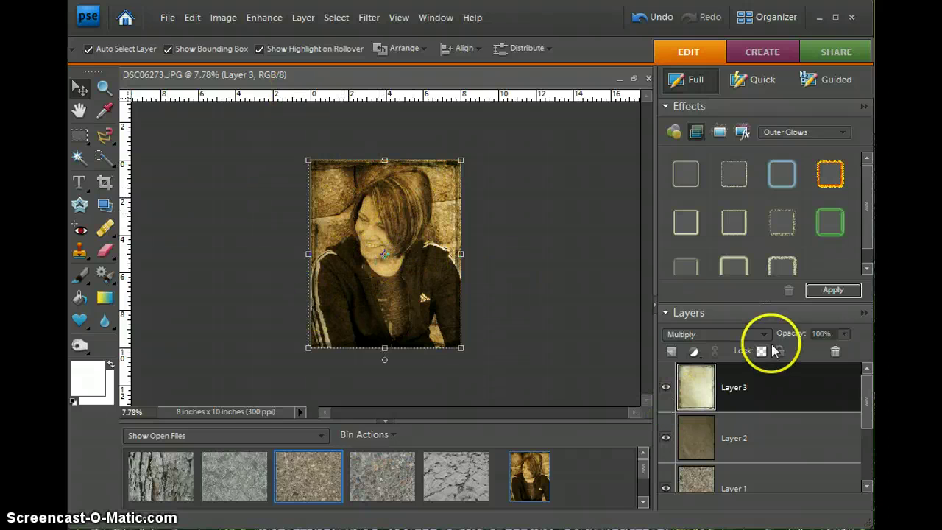
pyautogui.rightClick(763, 385)
pyautogui.click(787, 378)
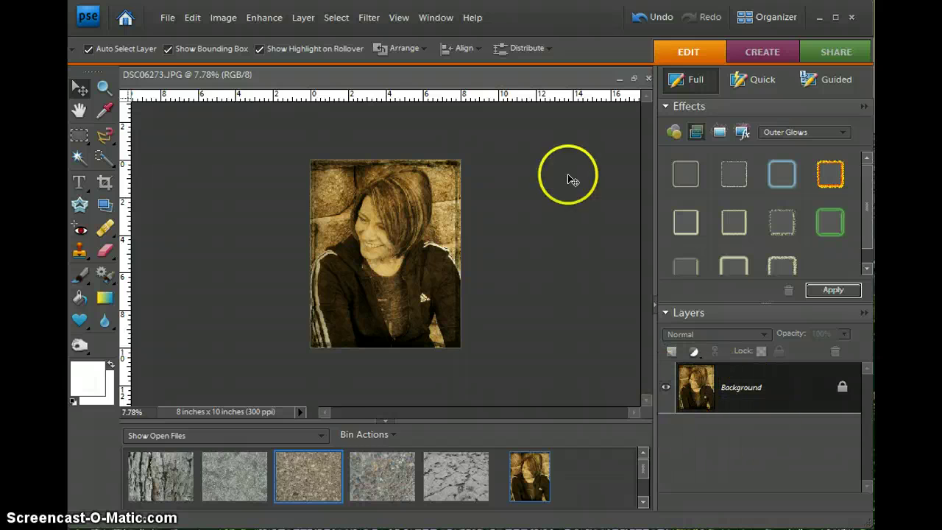
# Create a blank white 8 x 10 inch document at 300 ppi with File > New > Blank File.
pyautogui.click(168, 18)
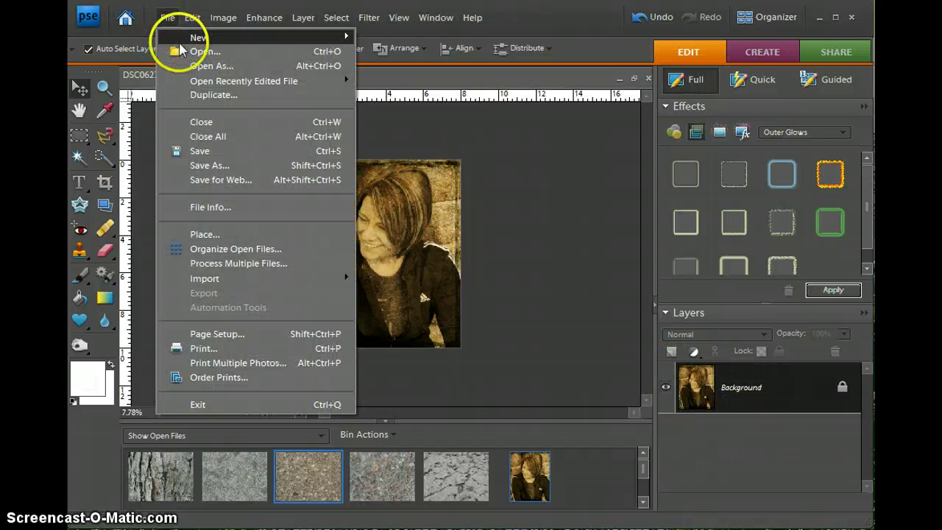
pyautogui.moveTo(184, 40)
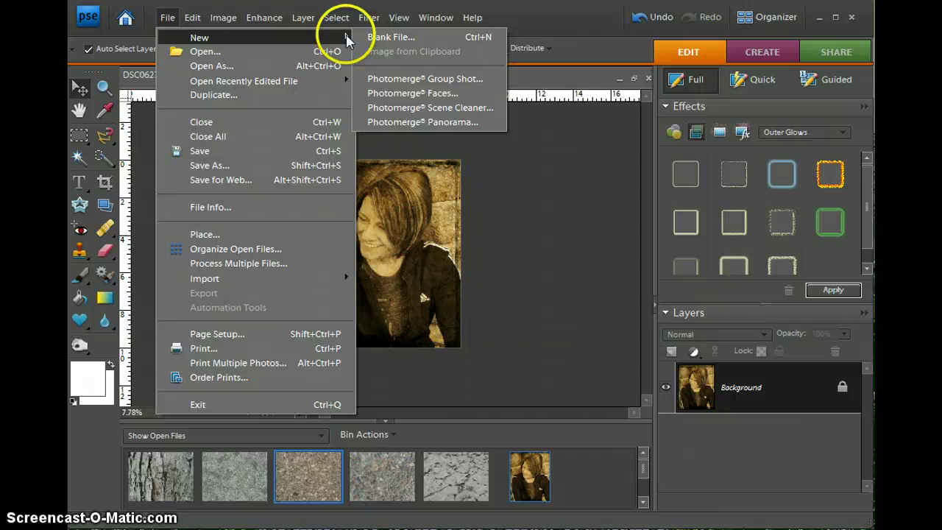
pyautogui.click(390, 38)
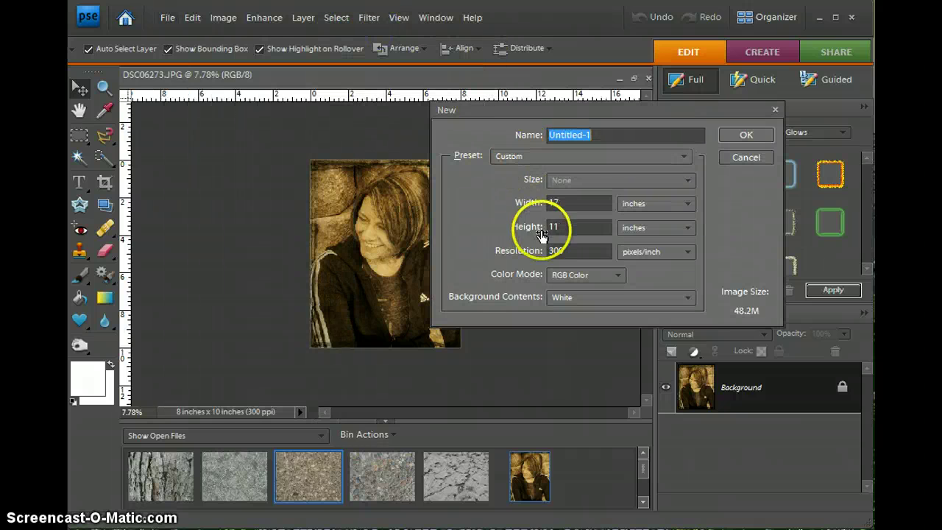
pyautogui.click(532, 204)
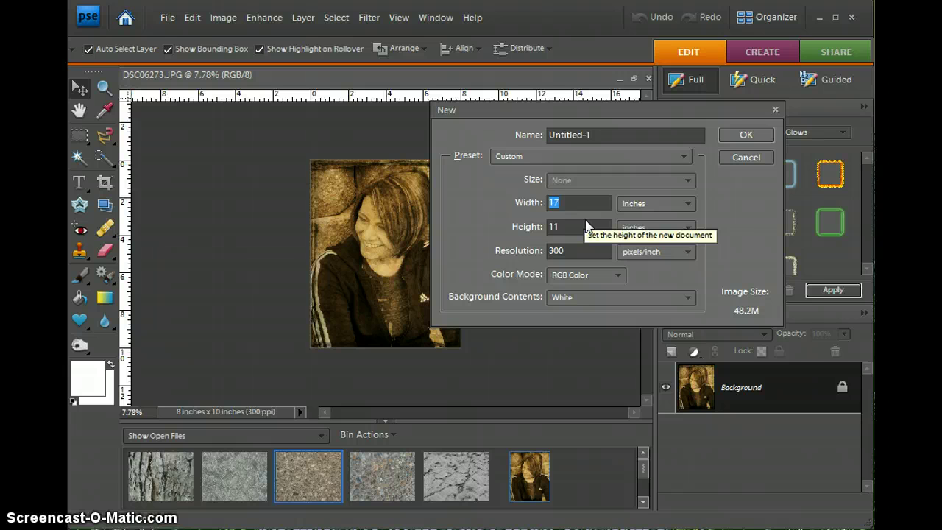
pyautogui.write('8')
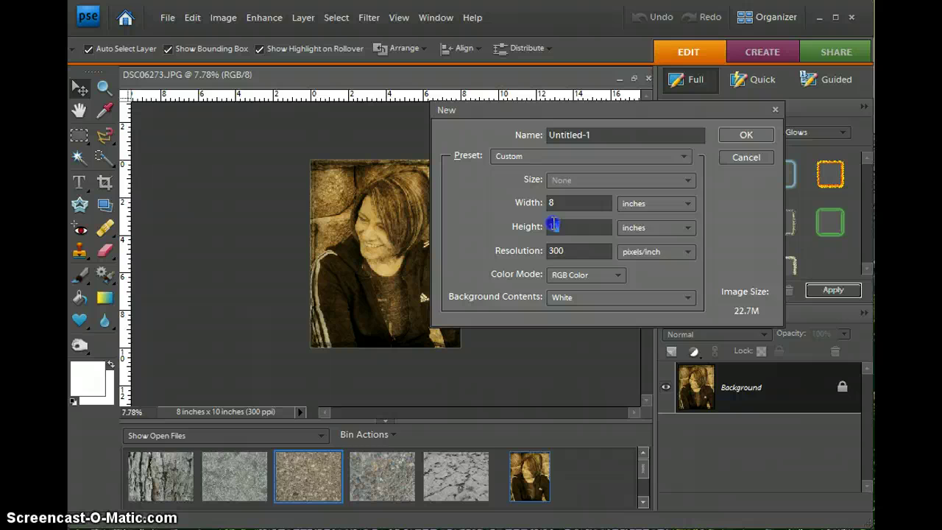
pyautogui.write('10')
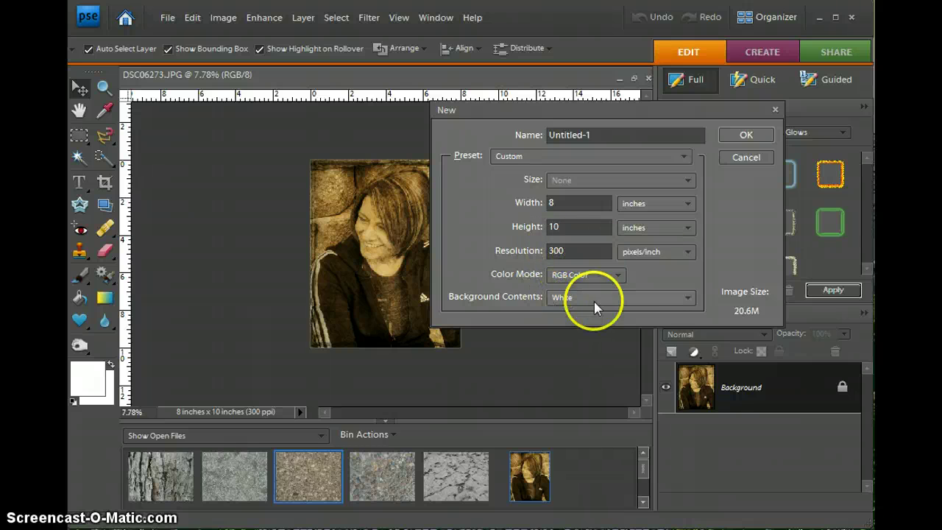
pyautogui.click(733, 134)
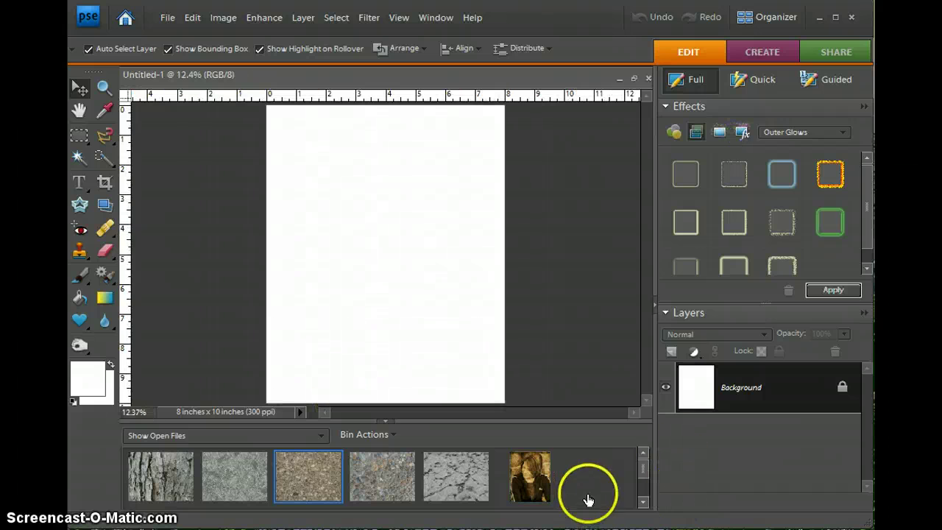
# Drag the flattened portrait onto Untitled-1, scale it to 76.1% and position it, then select Background.
pyautogui.click(532, 480)
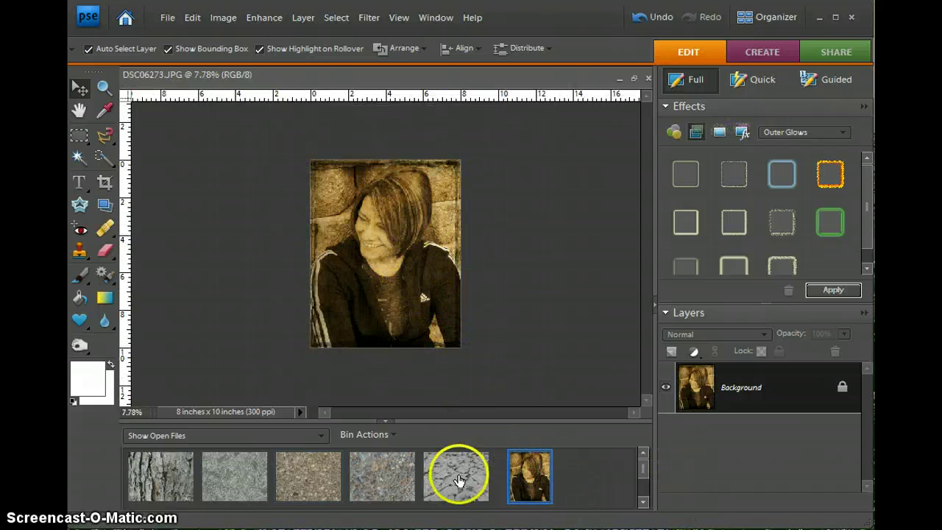
pyautogui.scroll(-1, 458, 473)
pyautogui.moveTo(303, 479); pyautogui.dragTo(304, 480)
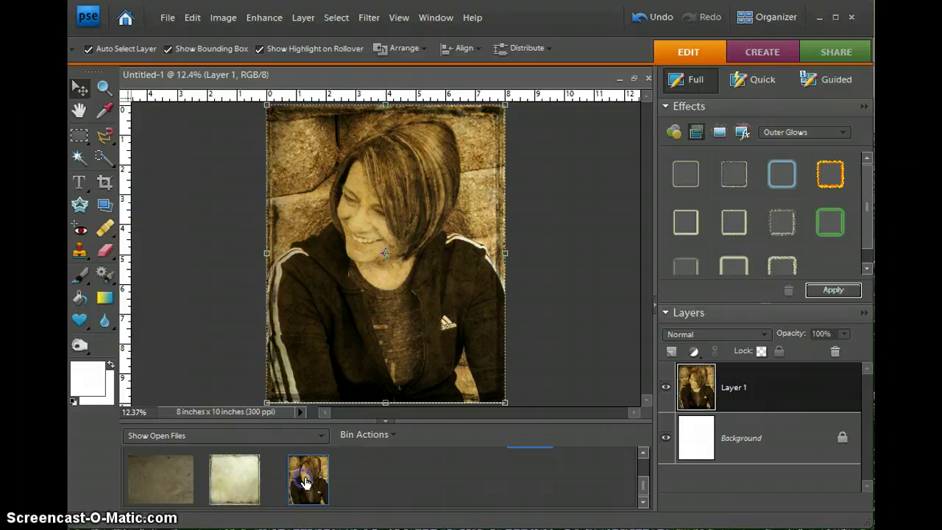
pyautogui.hotkey('ctrl', '0')
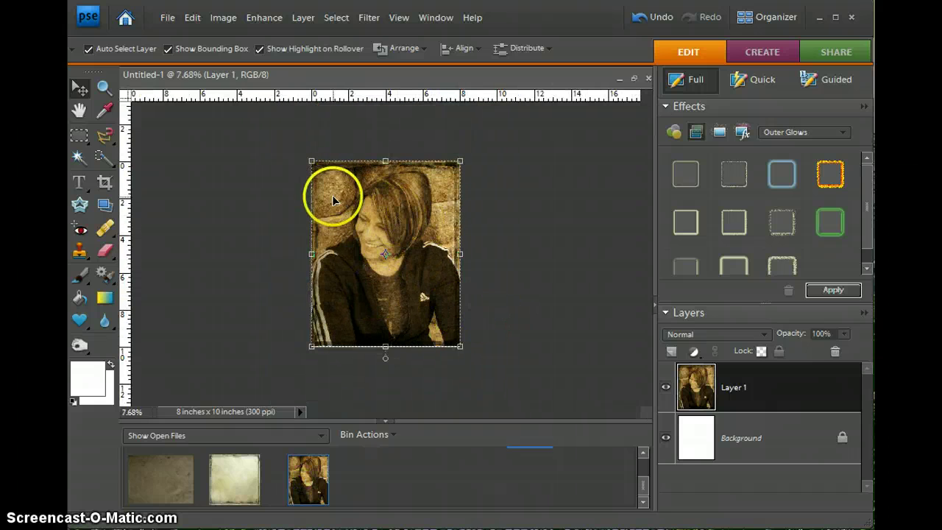
pyautogui.moveTo(308, 158); pyautogui.dragTo(347, 204)
pyautogui.moveTo(441, 291); pyautogui.dragTo(401, 235)
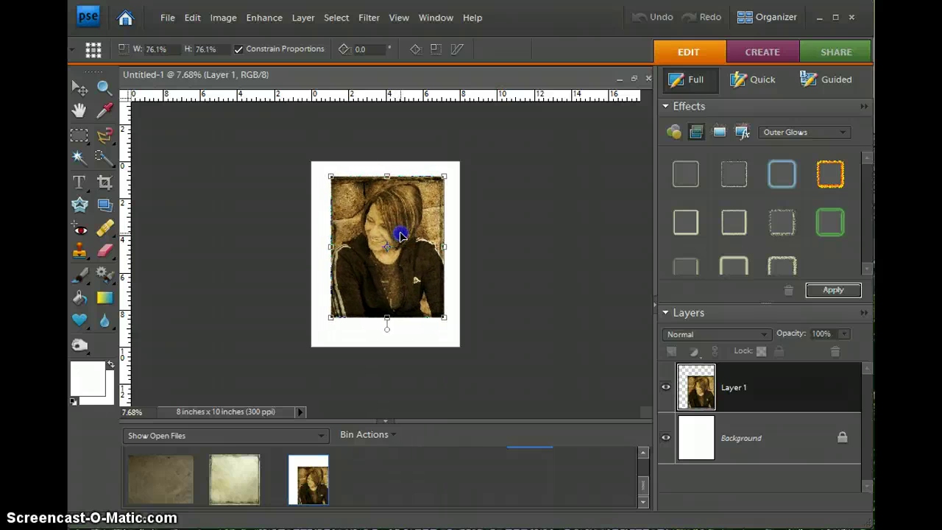
pyautogui.click(407, 329)
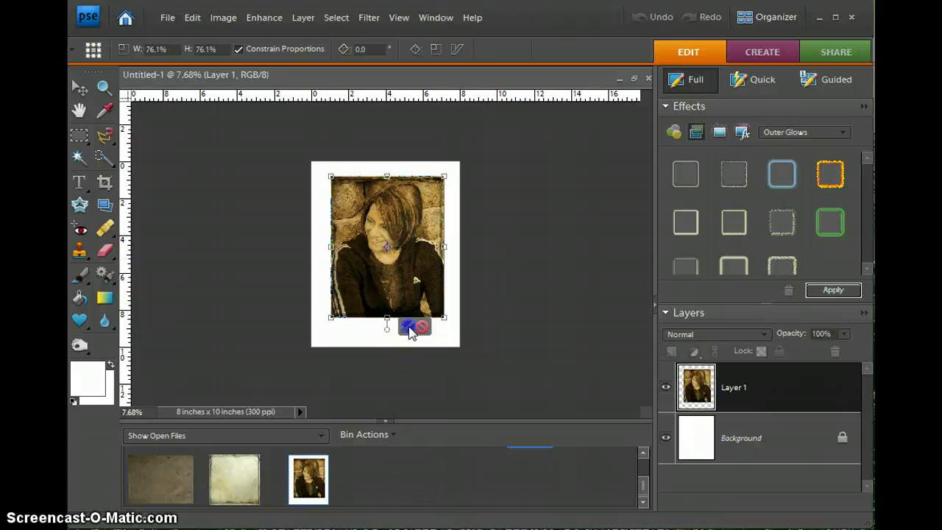
pyautogui.click(589, 340)
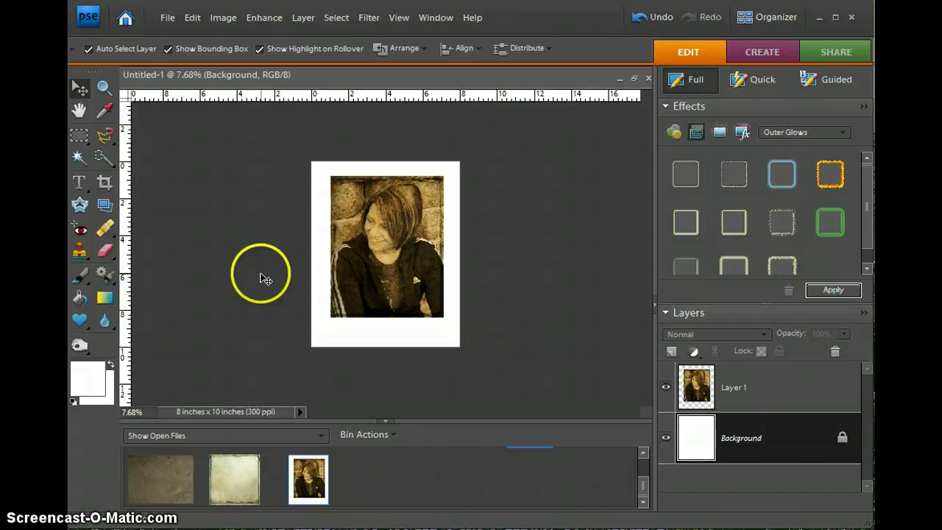
# Set the foreground colour to a dark brown sampled from the portrait's hair.
pyautogui.click(82, 370)
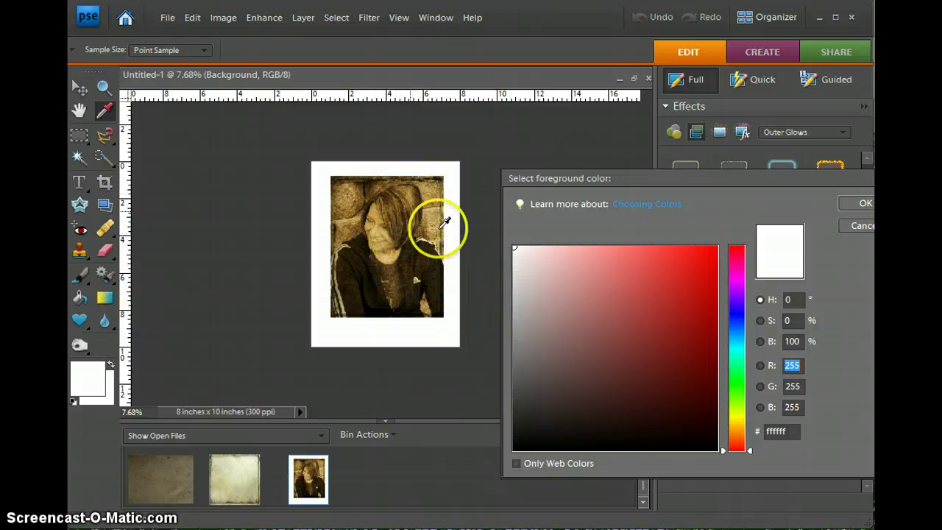
pyautogui.click(847, 226)
pyautogui.press('v')
pyautogui.scroll(3, 390, 304)
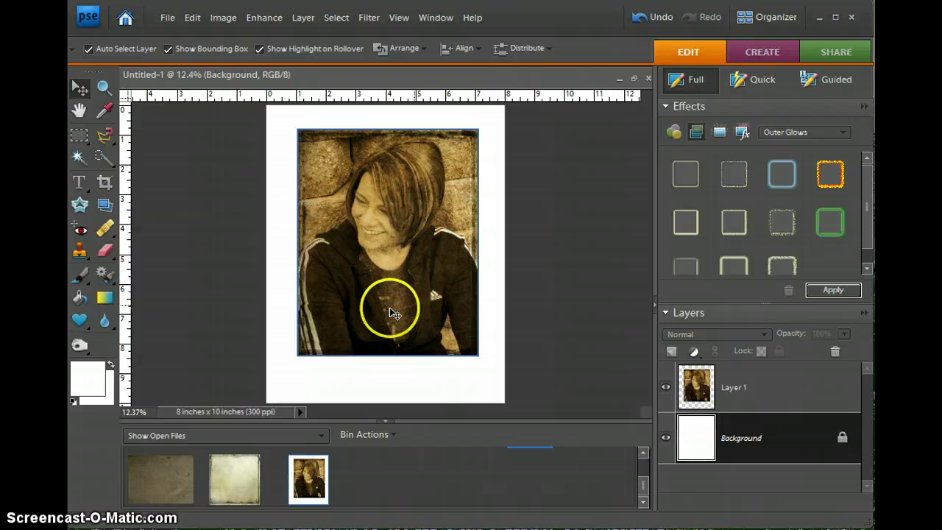
pyautogui.click(87, 378)
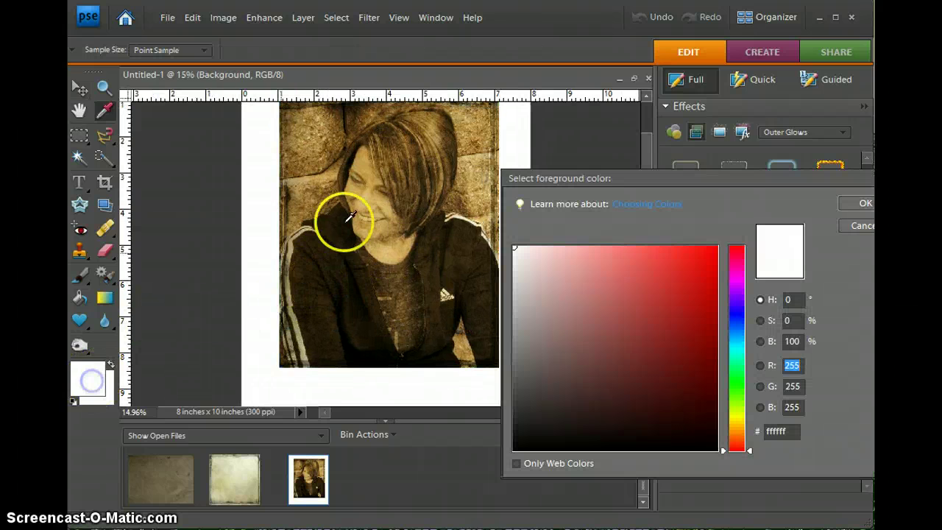
pyautogui.click(455, 157)
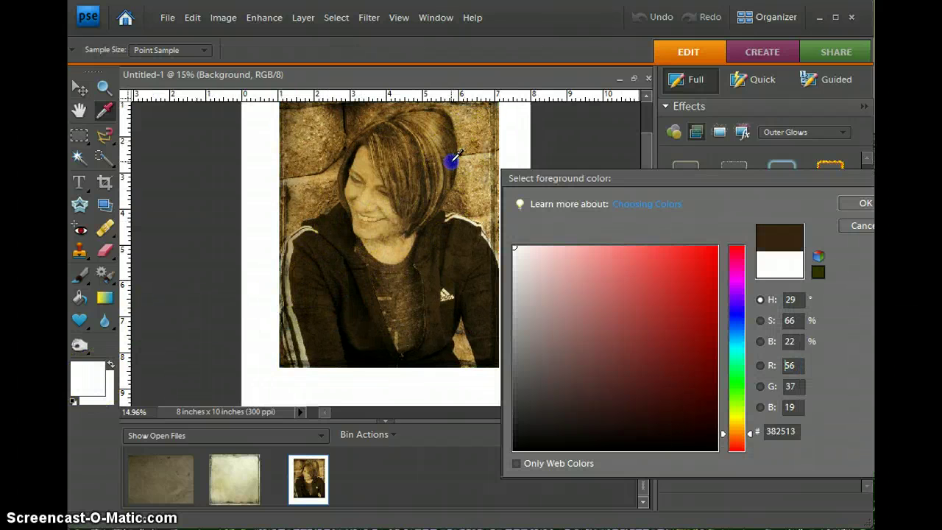
pyautogui.click(863, 206)
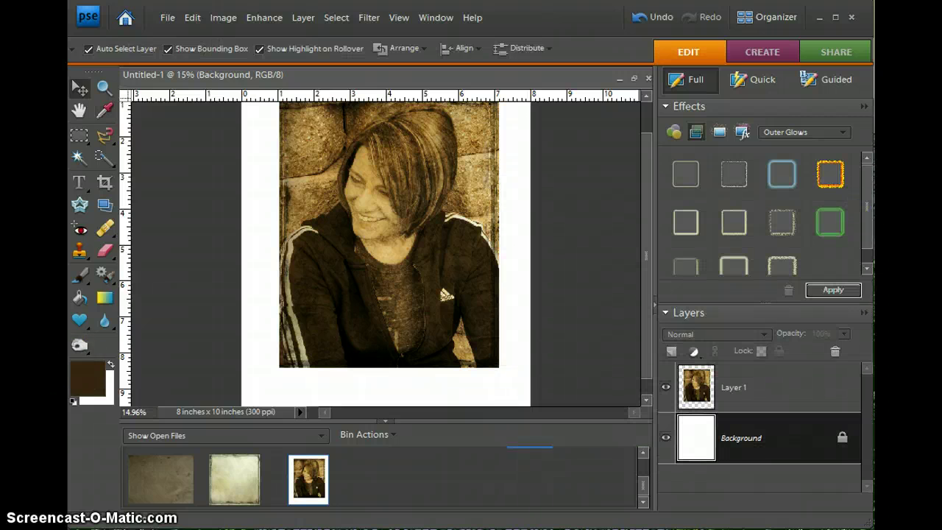
# Paint Bucket the white Background page with the dark brown and fit the page in view.
pyautogui.click(80, 297)
pyautogui.click(750, 438)
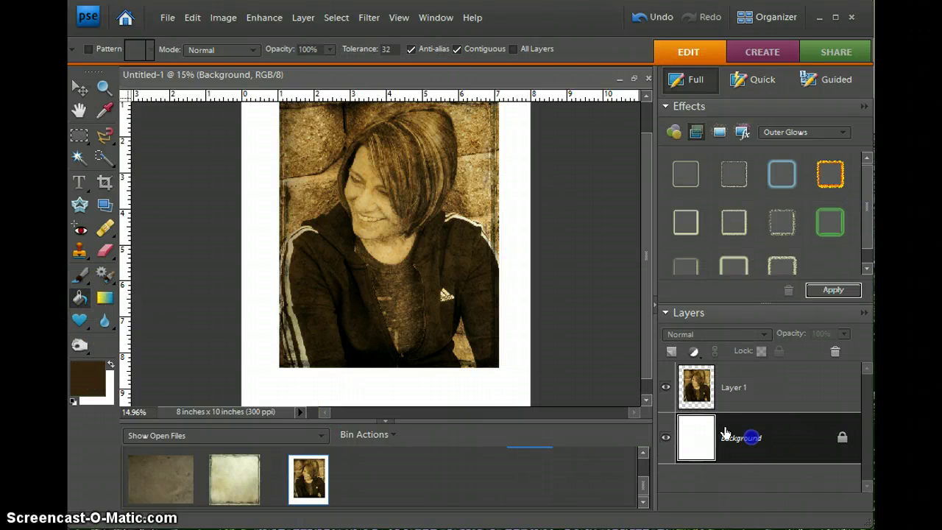
pyautogui.click(255, 339)
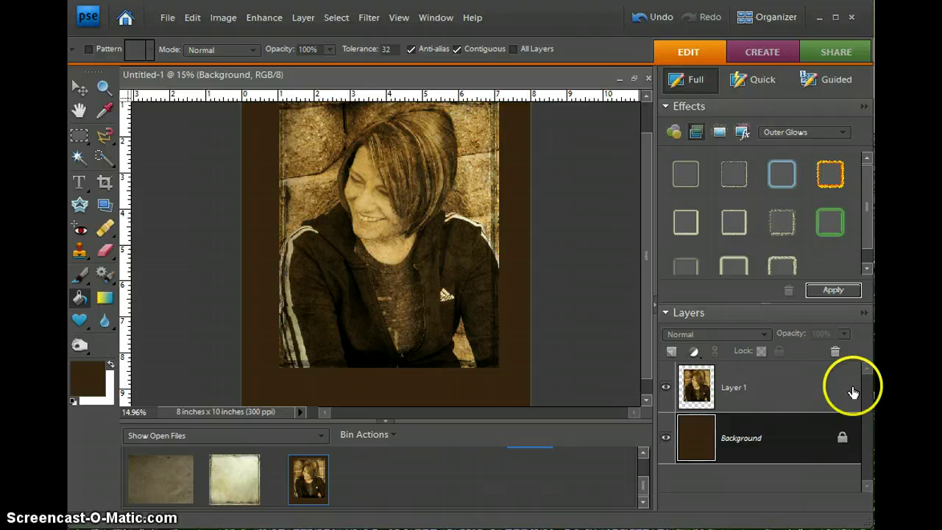
pyautogui.hotkey('ctrl', '0')
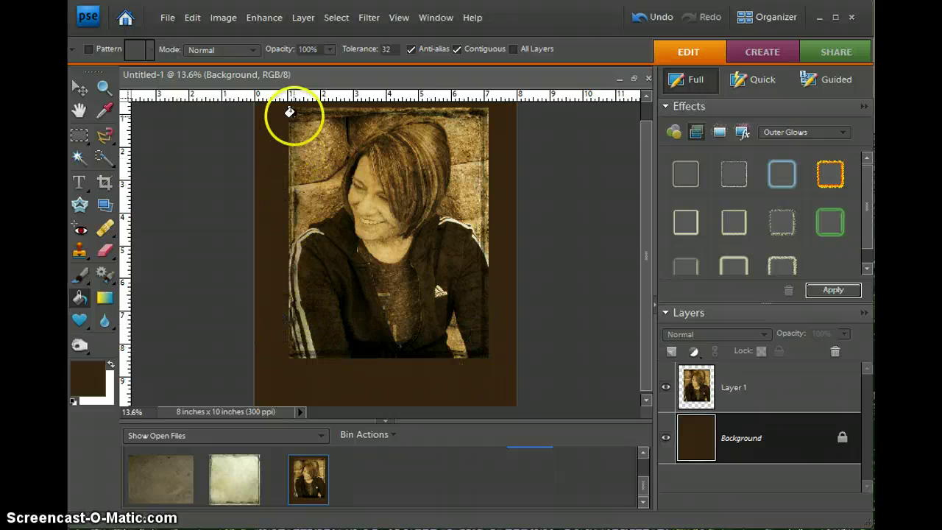
# Choose the Rectangle tool and set the foreground to a light tan sampled from the photo.
pyautogui.click(80, 321)
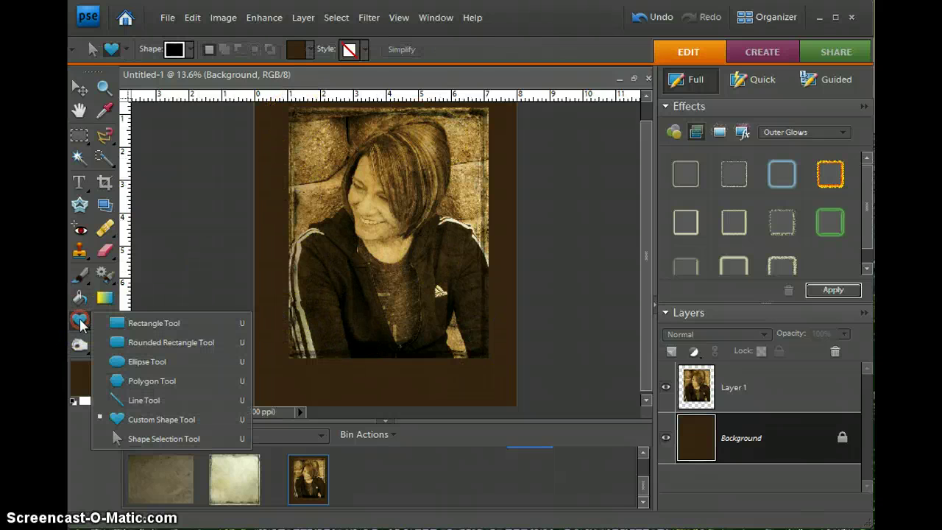
pyautogui.click(155, 324)
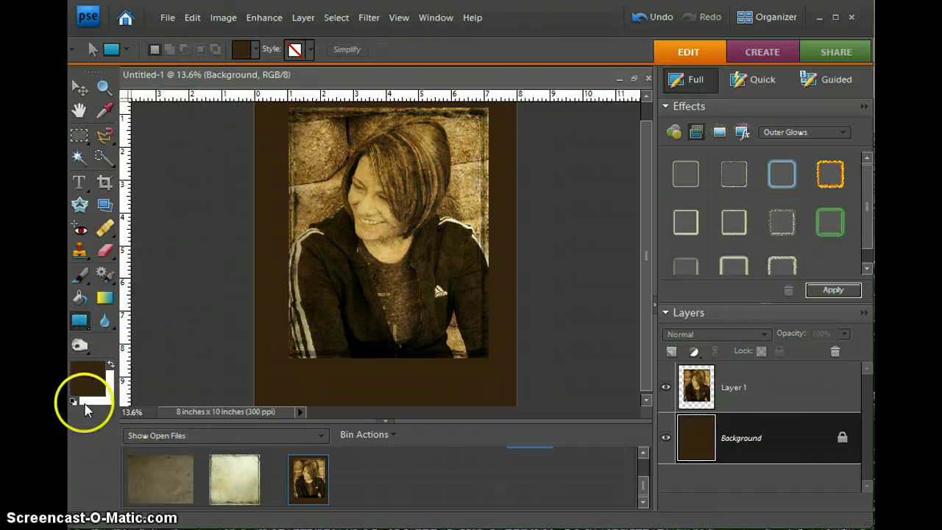
pyautogui.click(84, 374)
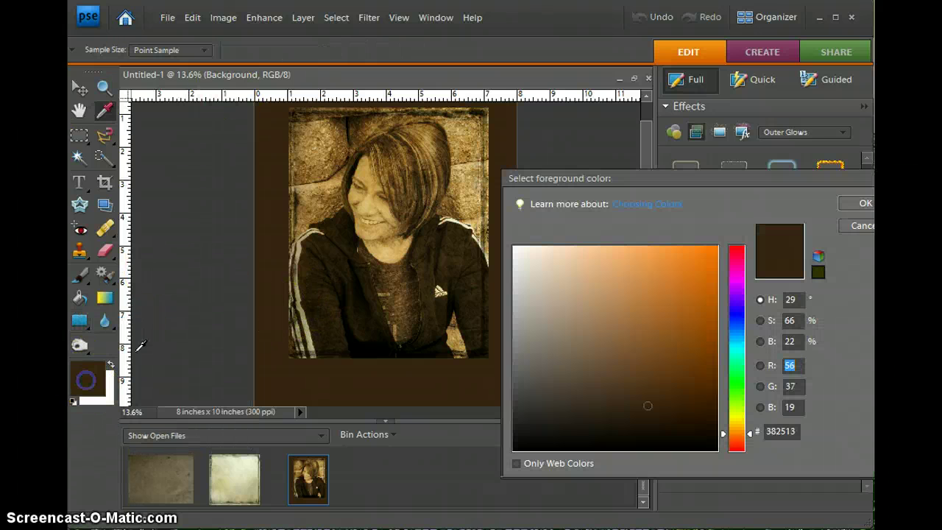
pyautogui.click(387, 250)
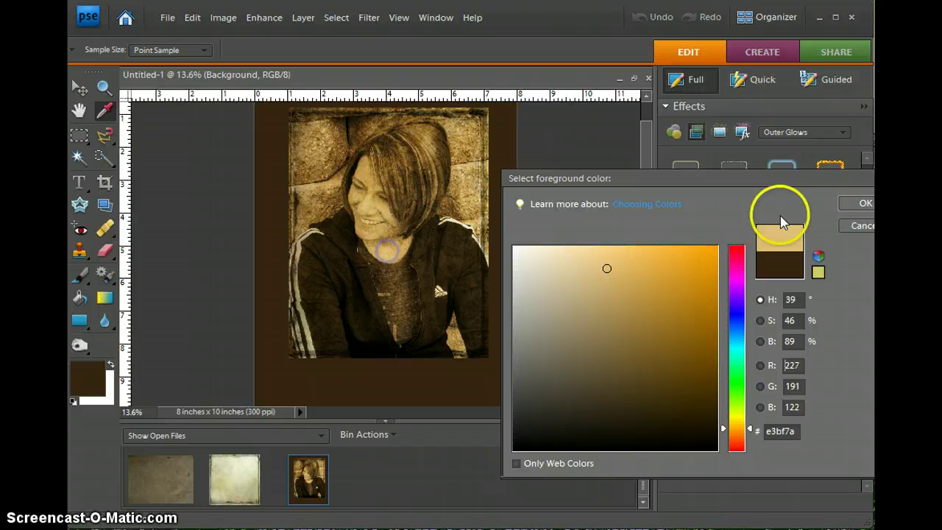
pyautogui.click(866, 203)
pyautogui.scroll(-2, 390, 253)
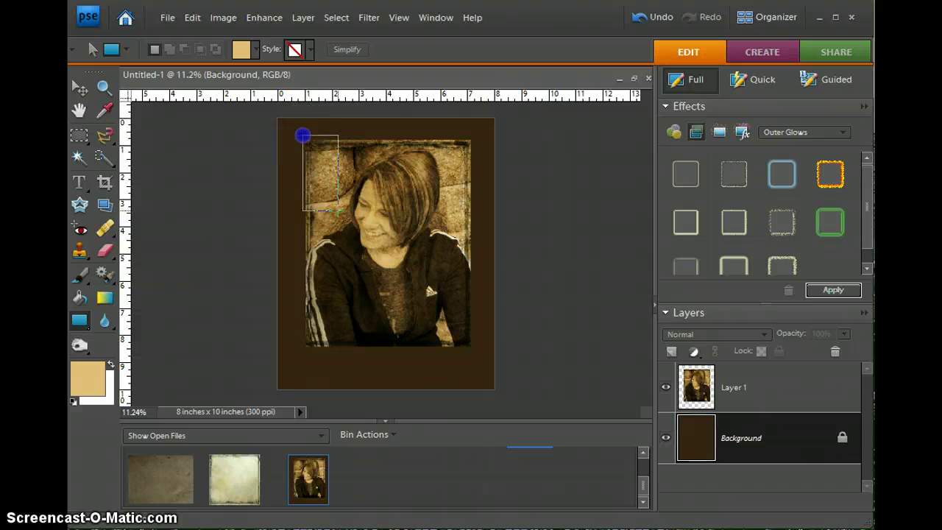
# Draw a light tan rectangle just larger than the photo as a thin border.
pyautogui.moveTo(338, 210); pyautogui.dragTo(475, 353)
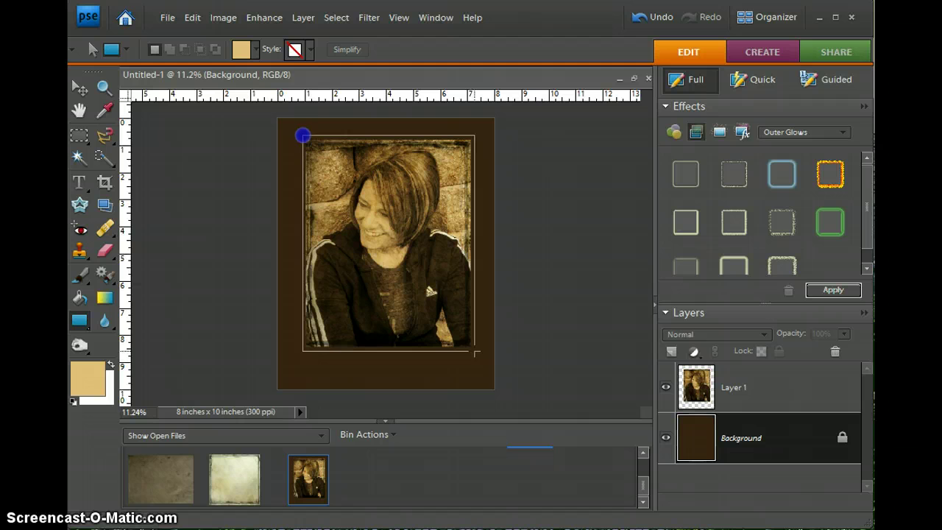
pyautogui.moveTo(472, 352); pyautogui.dragTo(475, 350)
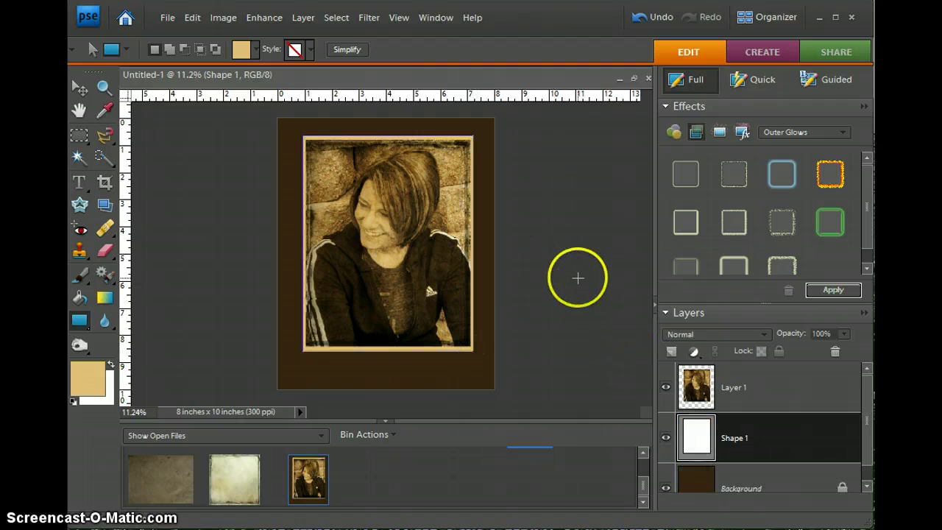
pyautogui.click(80, 89)
pyautogui.hotkey('ctrl', '=')
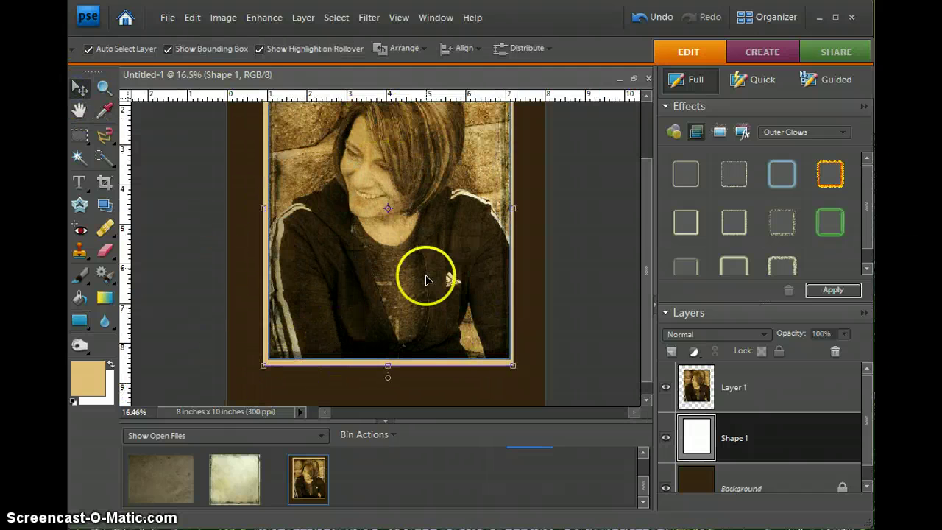
pyautogui.hotkey('ctrl', '-')
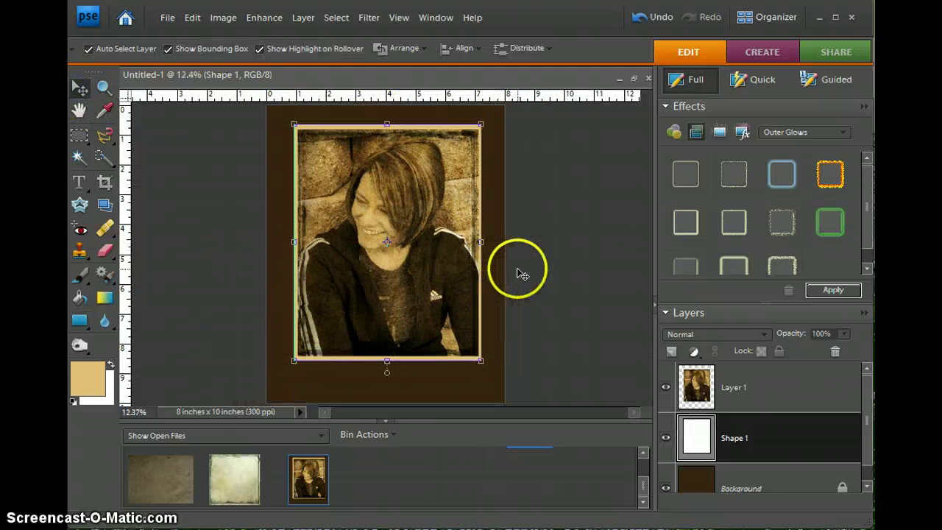
pyautogui.click(78, 321)
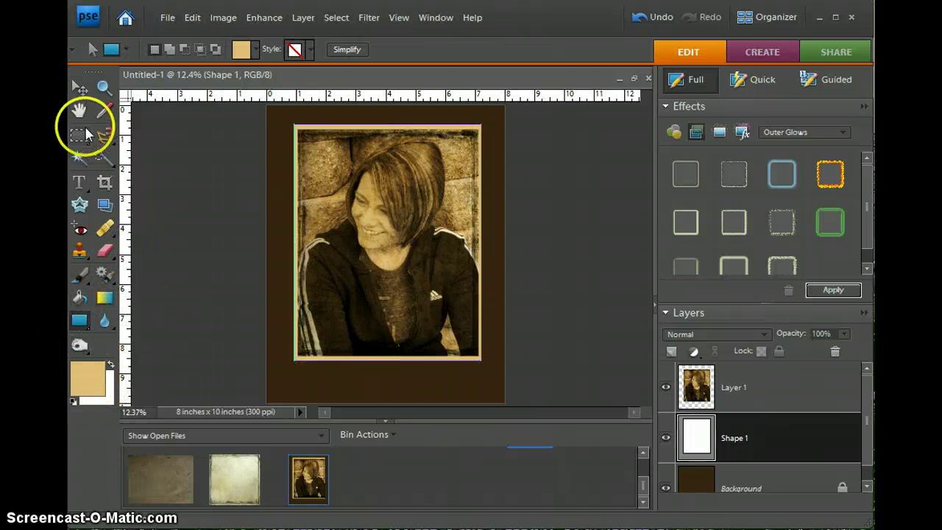
# Refill the Shape 1 border with darker tan ad8948 sampled from the hair.
pyautogui.click(85, 380)
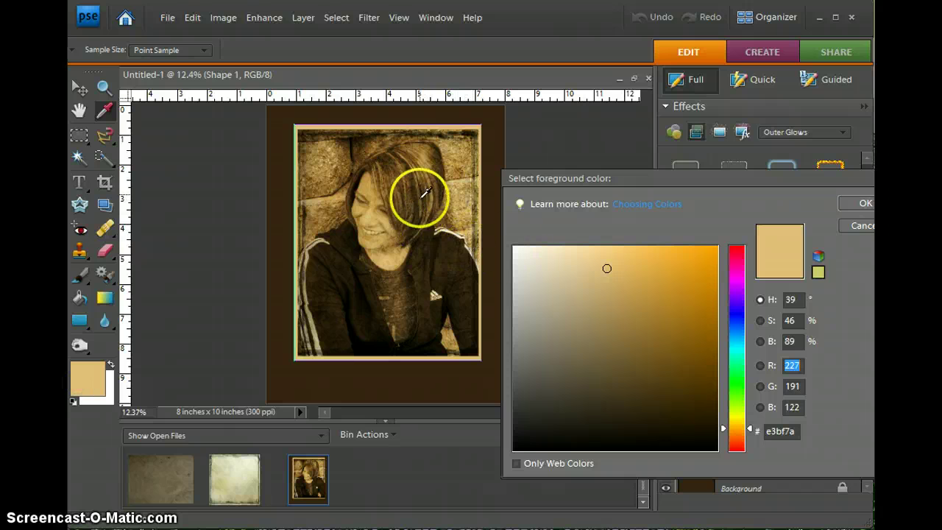
pyautogui.click(430, 149)
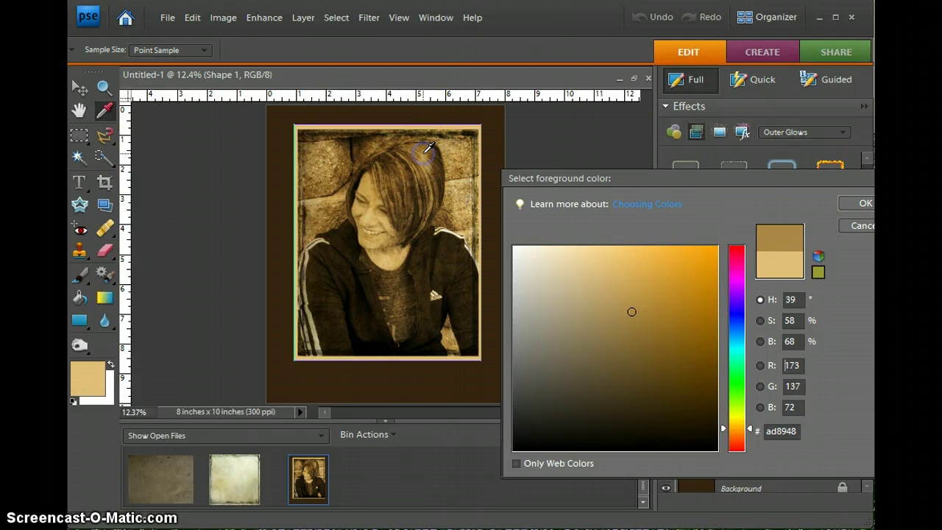
pyautogui.click(860, 203)
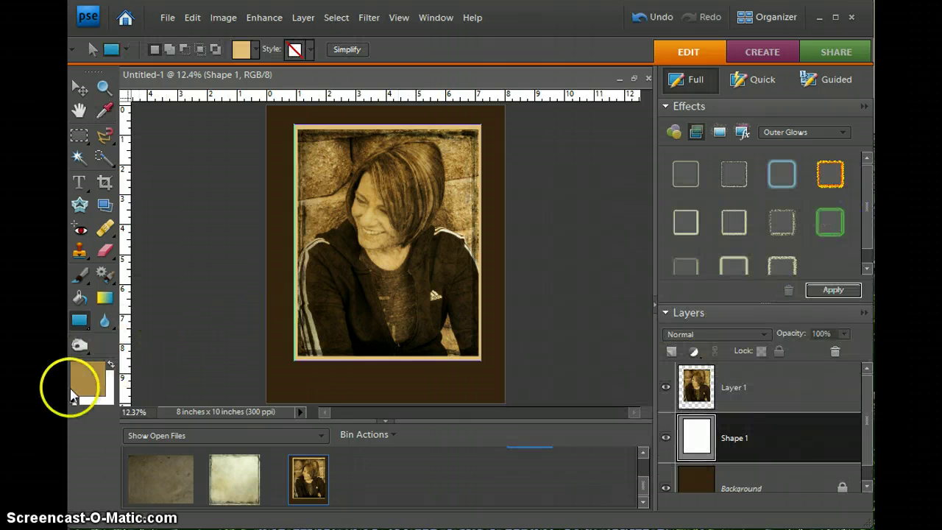
pyautogui.click(79, 298)
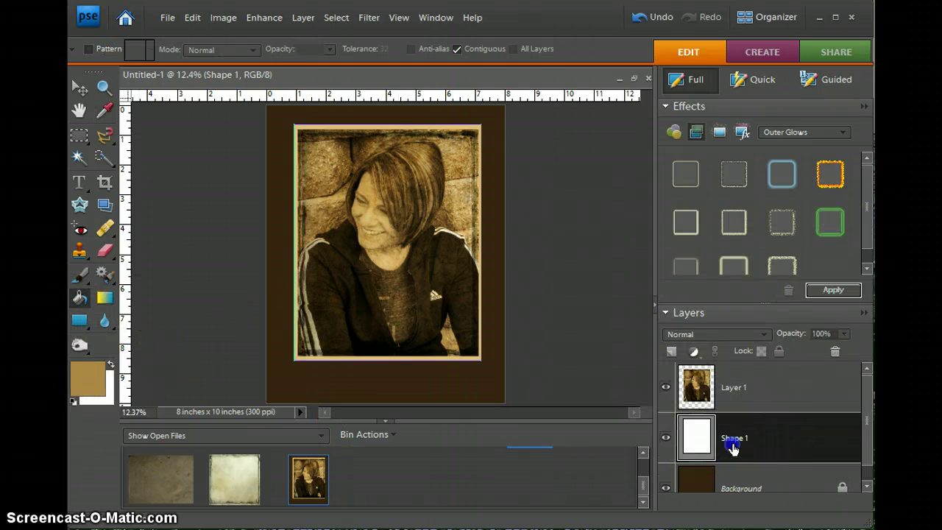
pyautogui.click(445, 352)
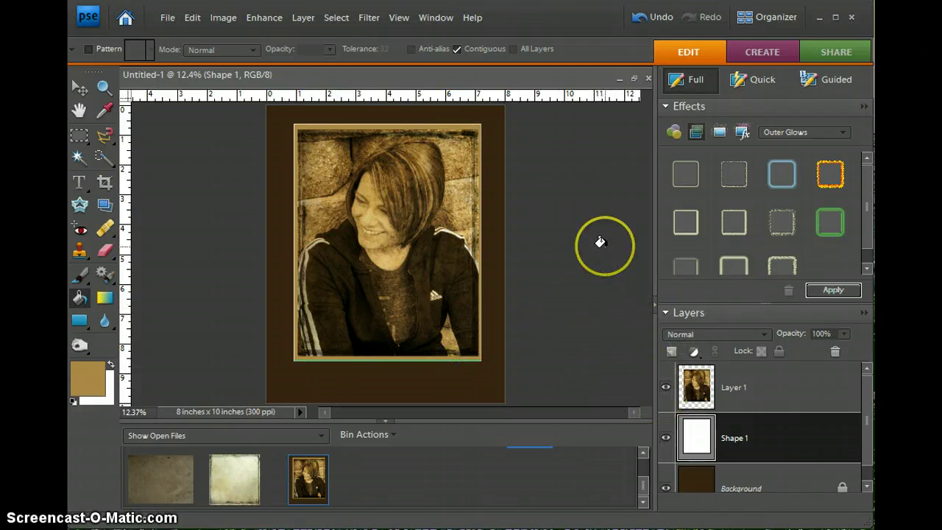
pyautogui.scroll(-1, 593, 316)
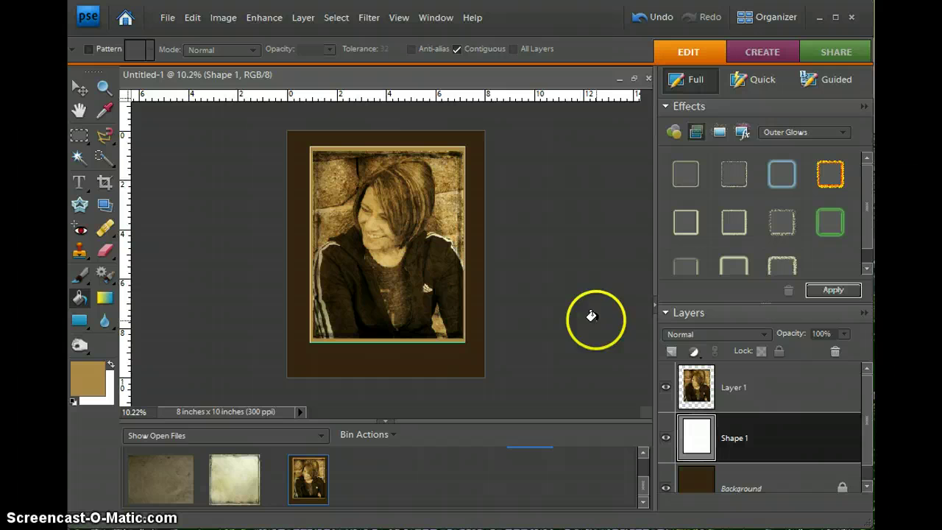
# Start a text layer near the lower left of the page, below the photo.
pyautogui.click(80, 184)
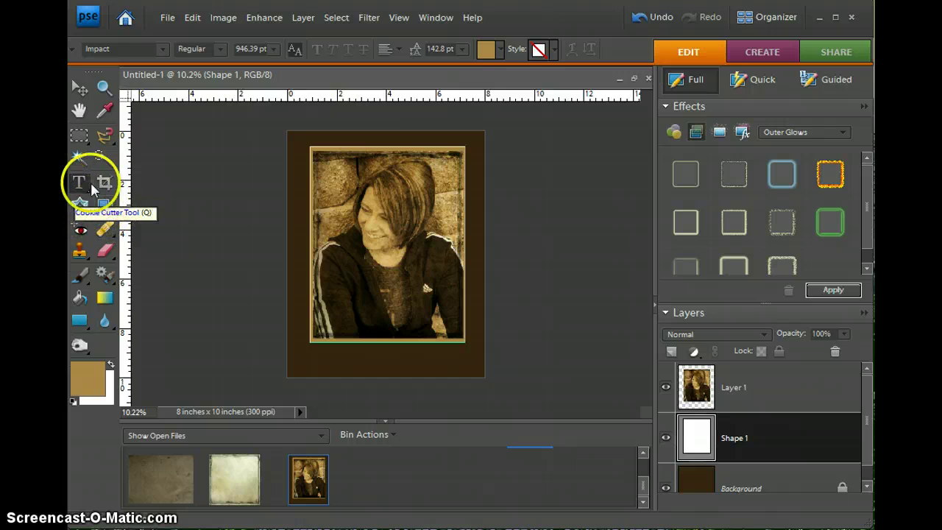
pyautogui.click(81, 187)
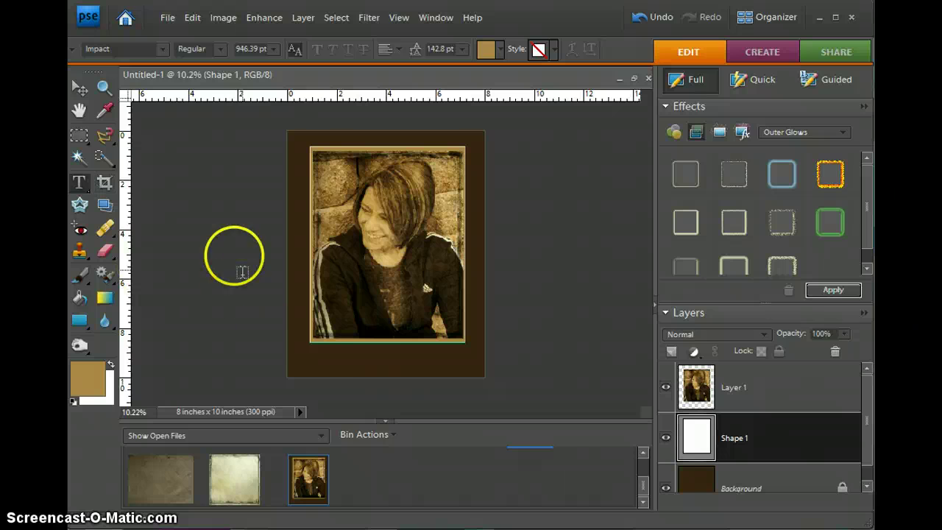
pyautogui.click(301, 357)
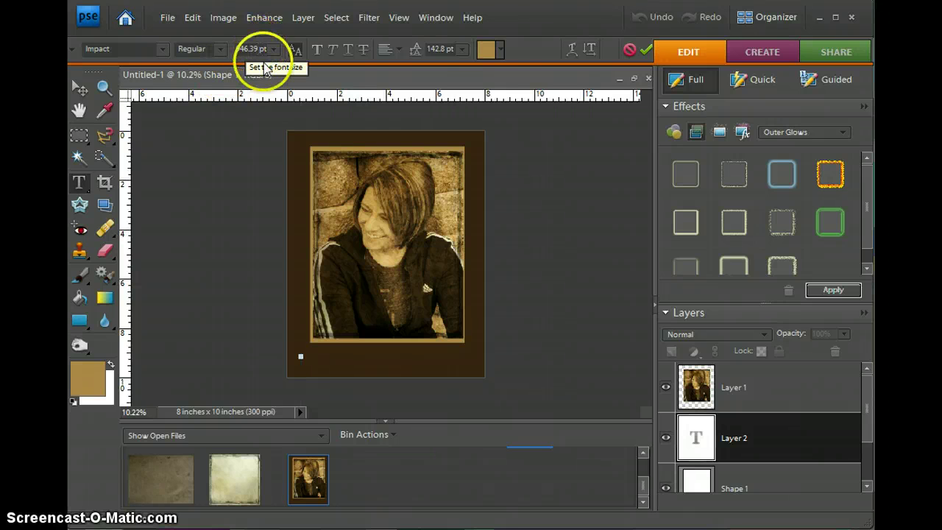
# Set the caption text to Kunstler Script at 72 pt.
pyautogui.doubleClick(258, 49)
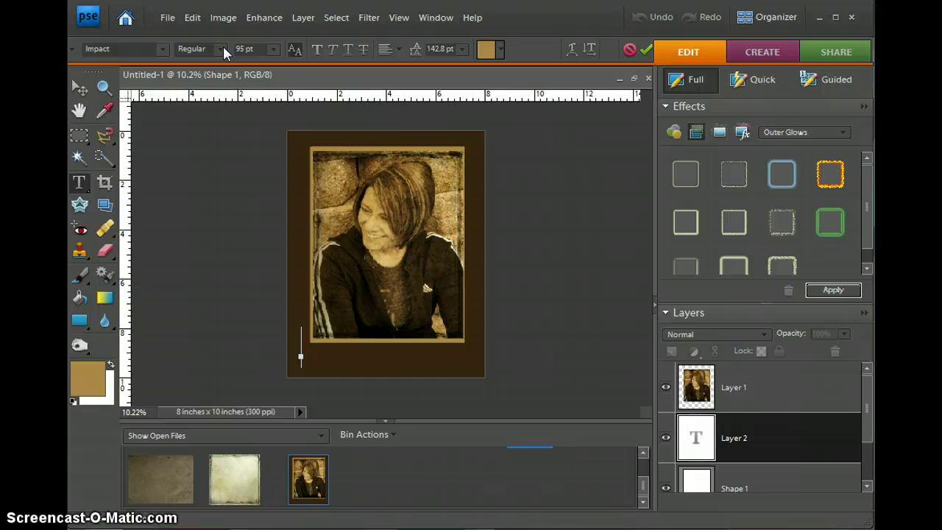
pyautogui.moveTo(280, 116); pyautogui.dragTo(262, 48)
pyautogui.click(264, 47)
pyautogui.click(272, 48)
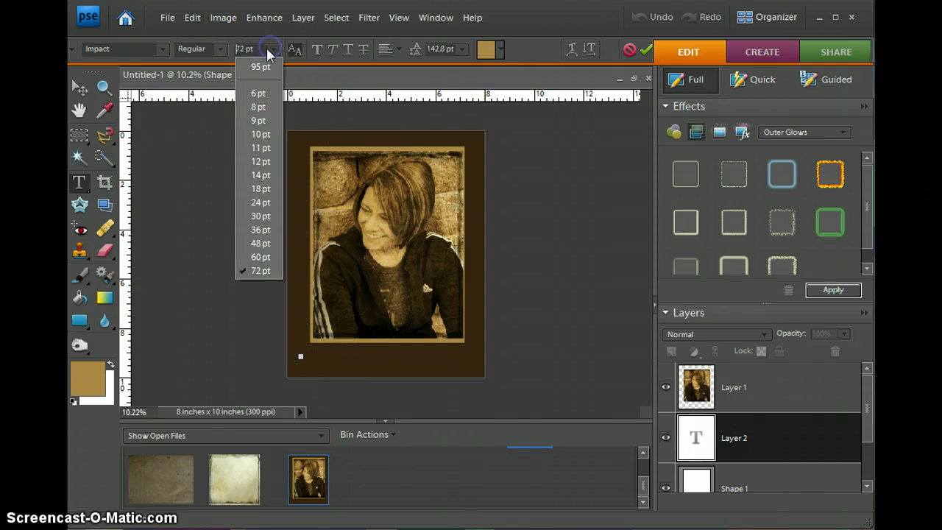
pyautogui.click(261, 271)
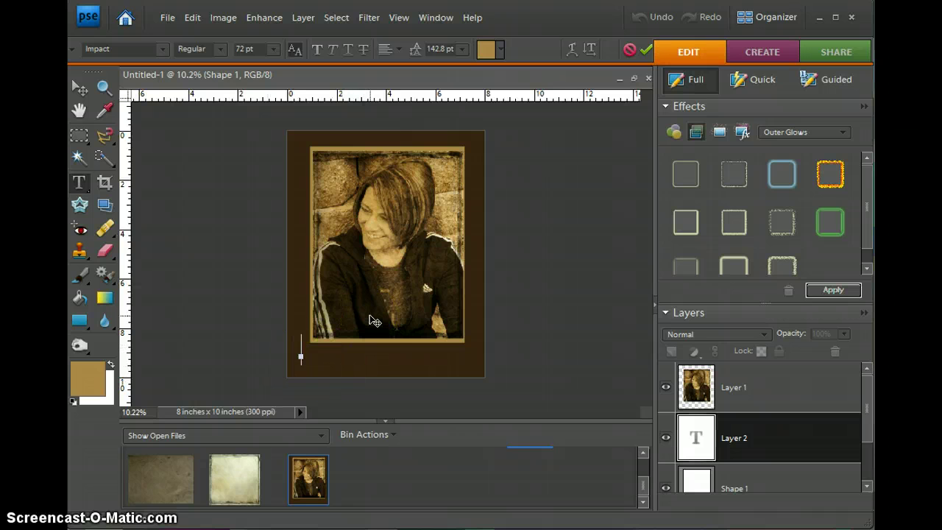
pyautogui.click(130, 400)
pyautogui.click(163, 48)
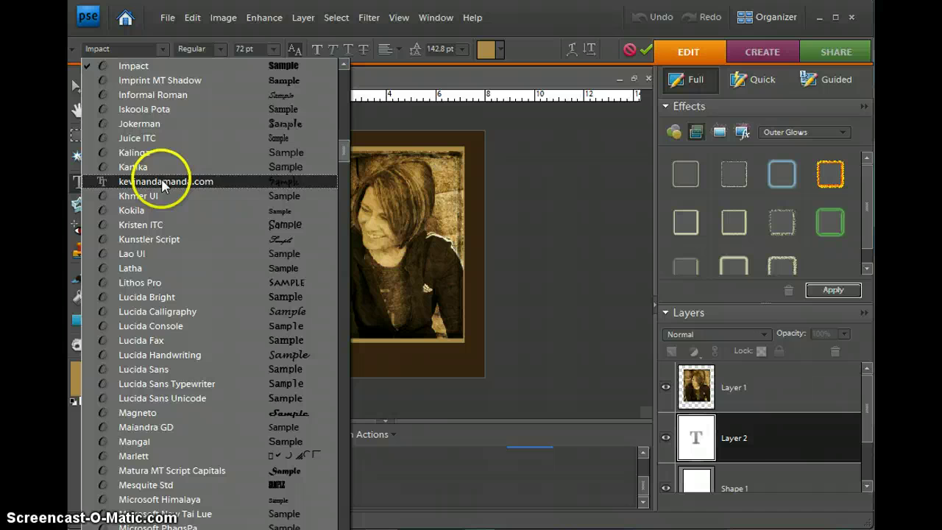
pyautogui.click(172, 242)
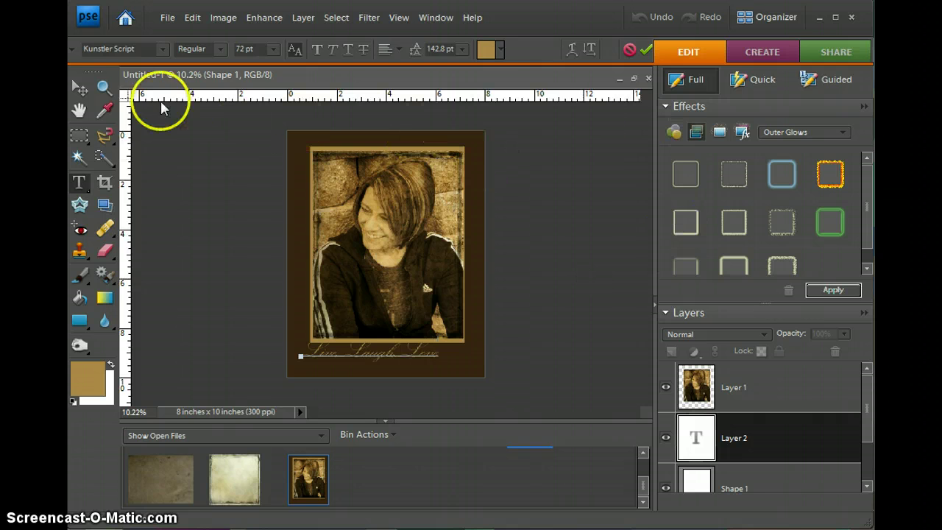
# Commit the caption text and move it right and slightly down beneath the photo.
pyautogui.click(79, 88)
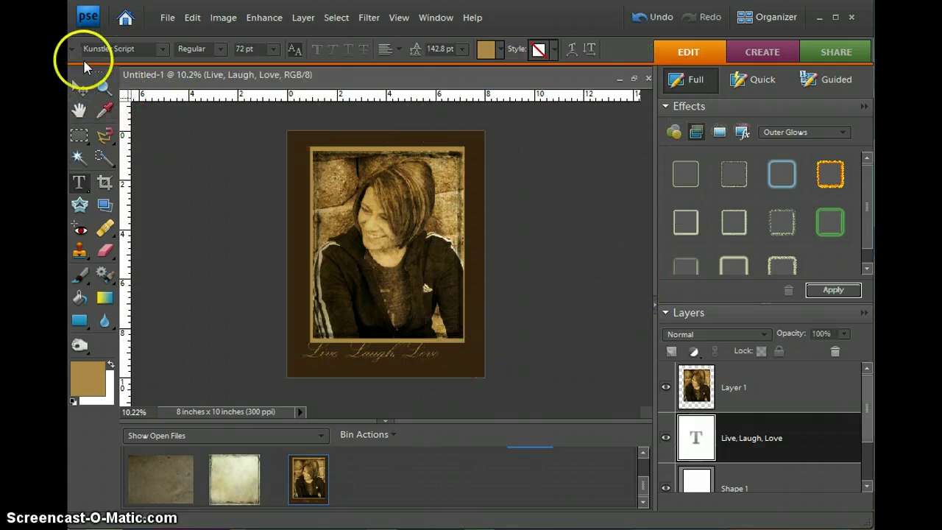
pyautogui.click(79, 88)
pyautogui.moveTo(392, 359); pyautogui.dragTo(424, 362)
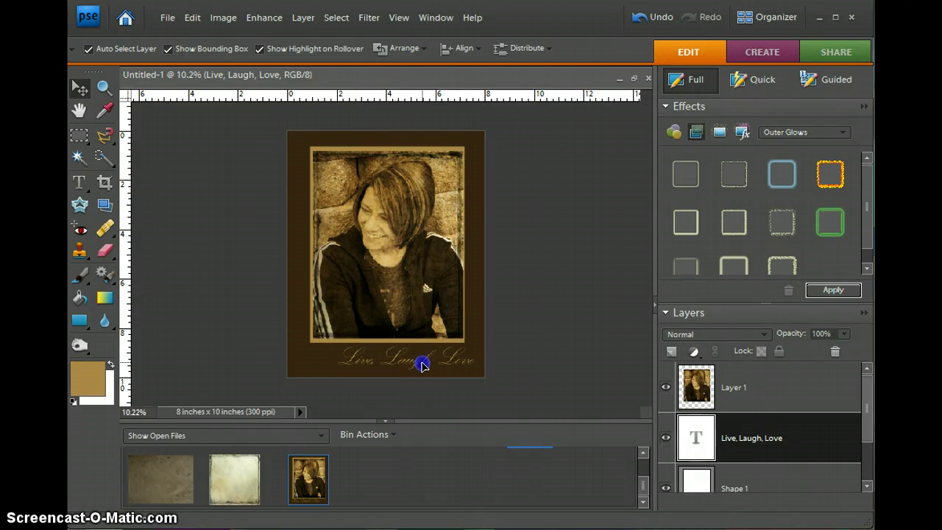
pyautogui.click(507, 314)
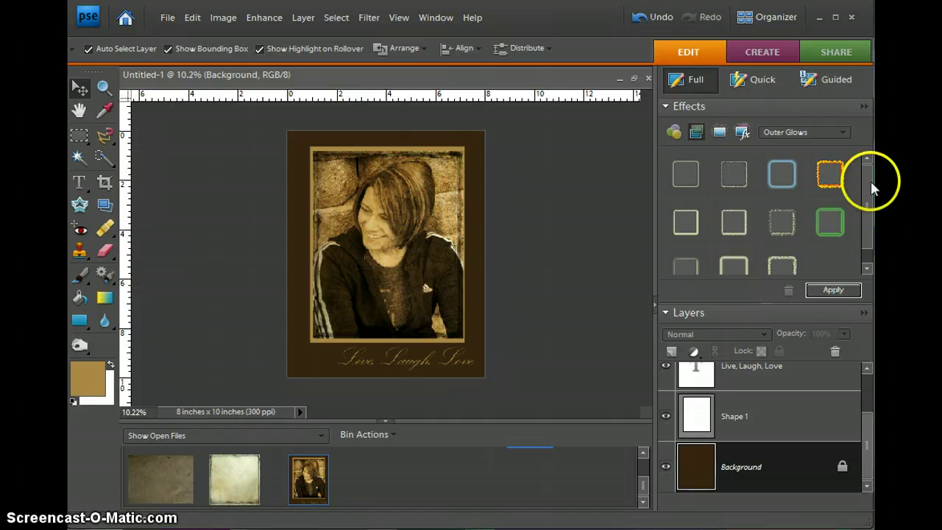
pyautogui.click(699, 135)
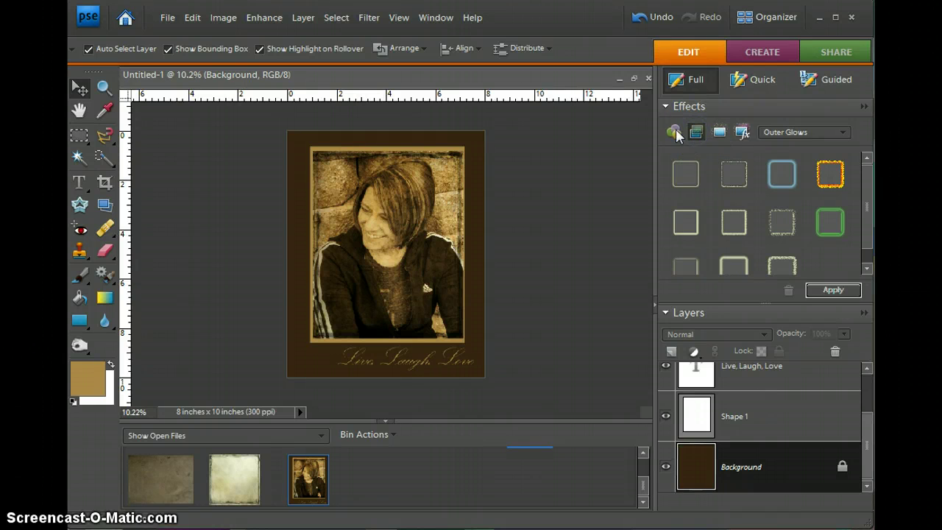
# Apply the fourth Drop Shadows layer style to the 'Live, Laugh, Love' text layer.
pyautogui.click(795, 134)
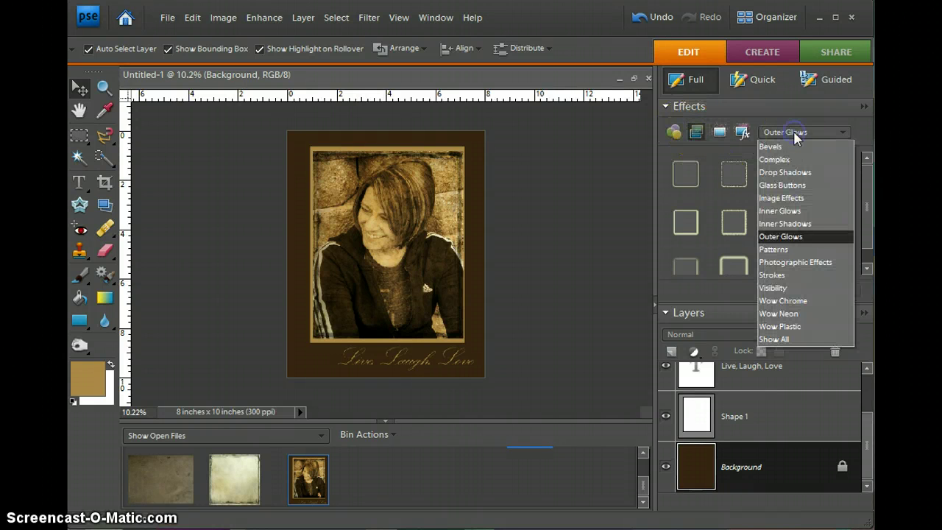
pyautogui.click(788, 173)
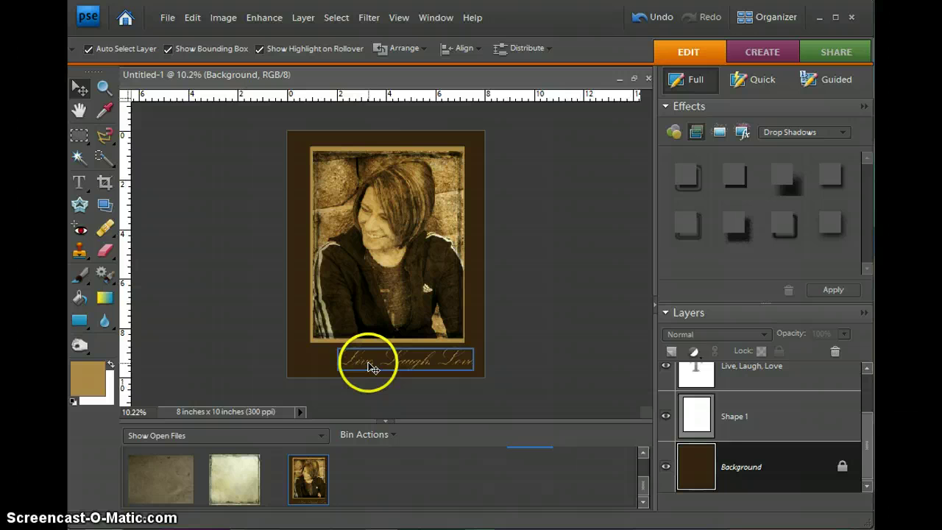
pyautogui.click(764, 426)
pyautogui.click(780, 367)
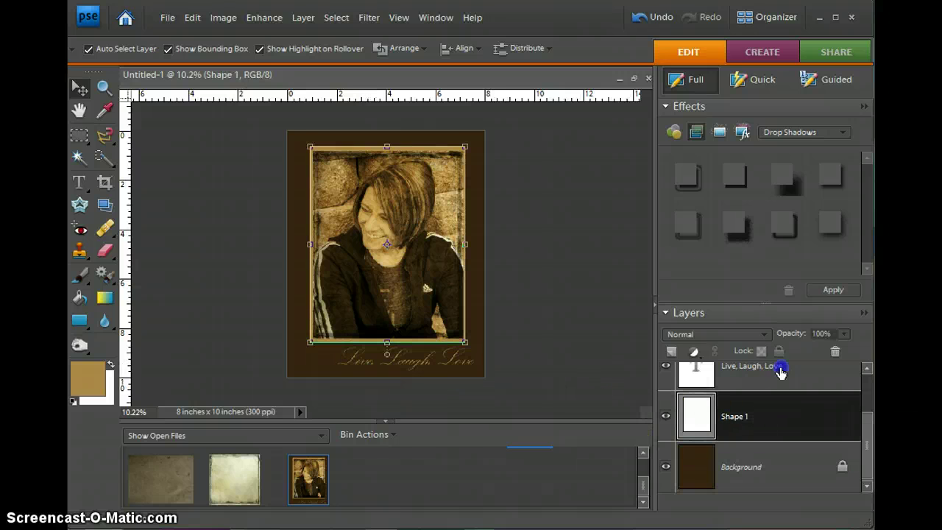
pyautogui.click(830, 176)
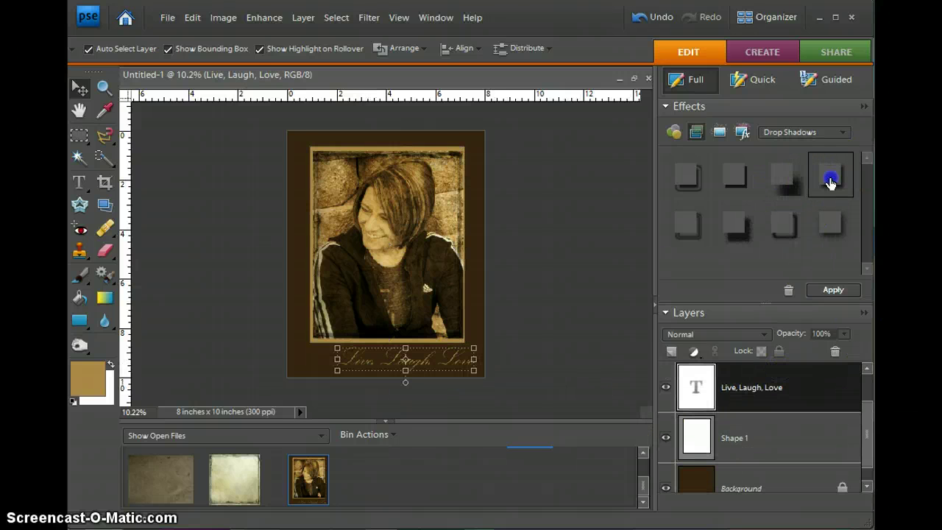
pyautogui.click(833, 290)
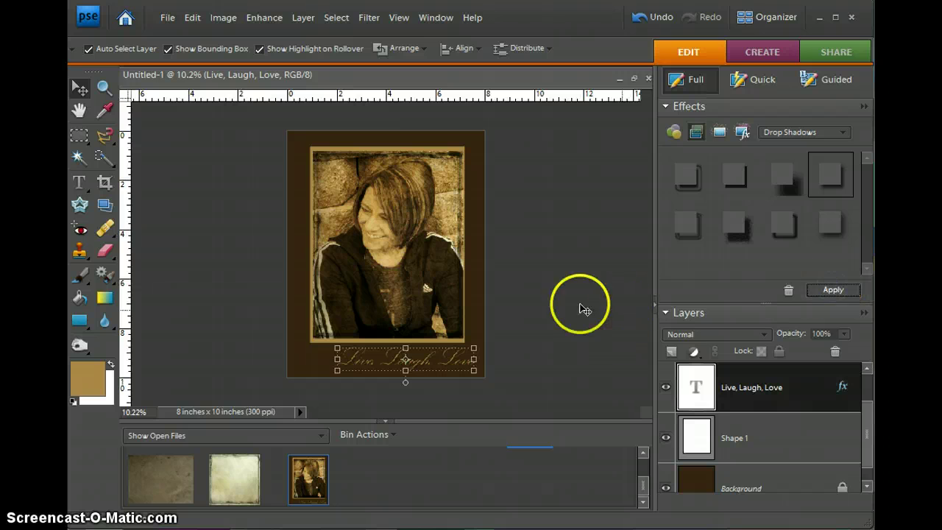
# Zoom in to inspect the shadowed caption, then undo the drop shadow.
pyautogui.click(567, 324)
pyautogui.scroll(2, 511, 332)
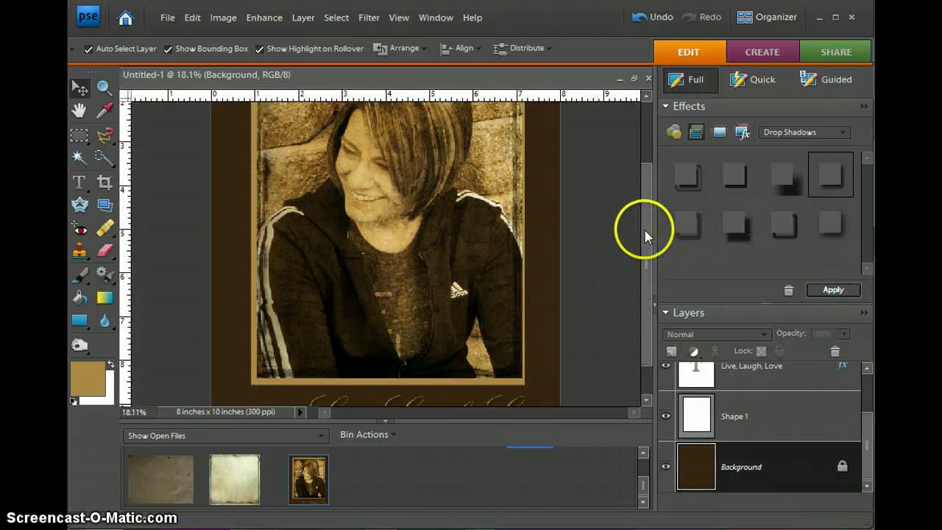
pyautogui.scroll(-2, 645, 236)
pyautogui.scroll(3, 564, 368)
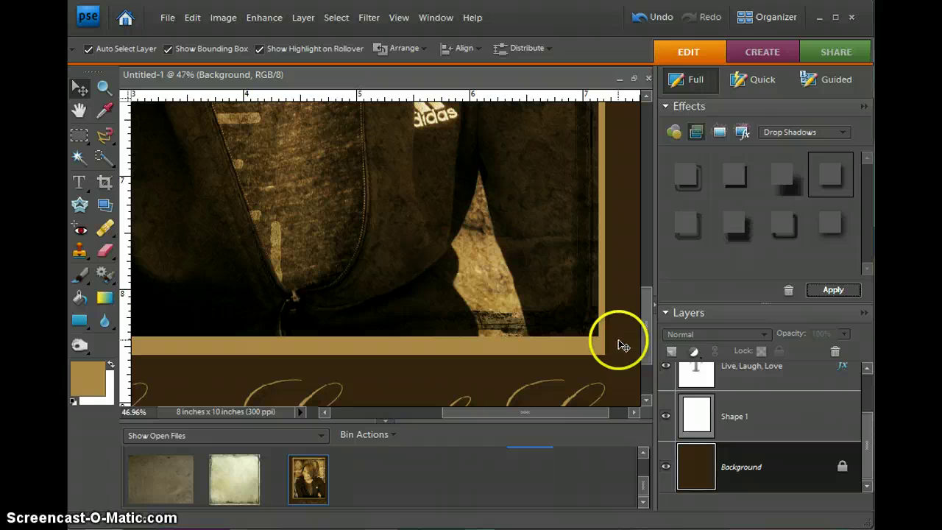
pyautogui.scroll(-3, 649, 321)
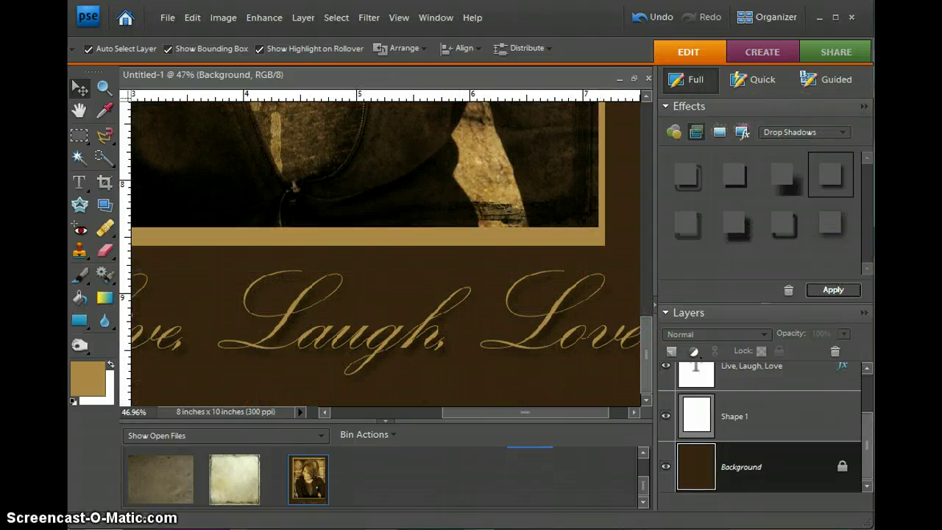
pyautogui.click(652, 19)
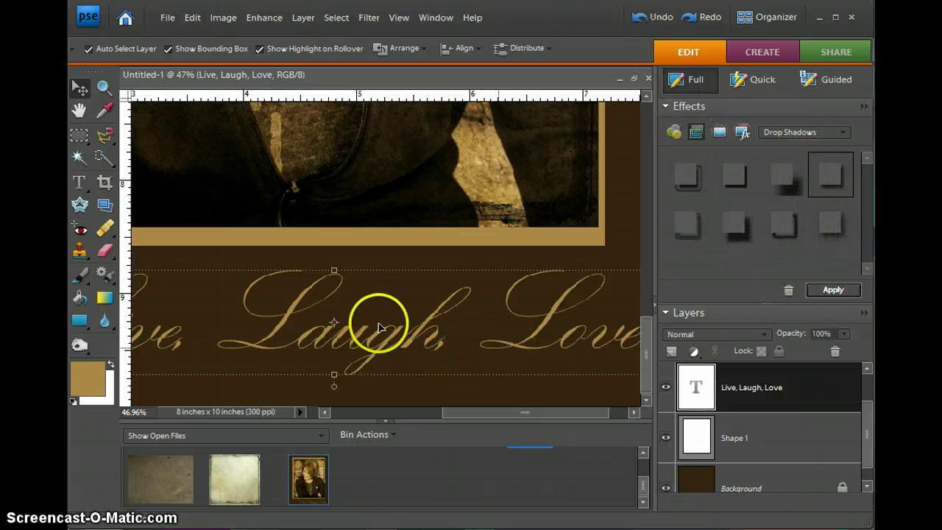
# Make the 'Live, Laugh, Love' caption Faux Bold.
pyautogui.doubleClick(327, 336)
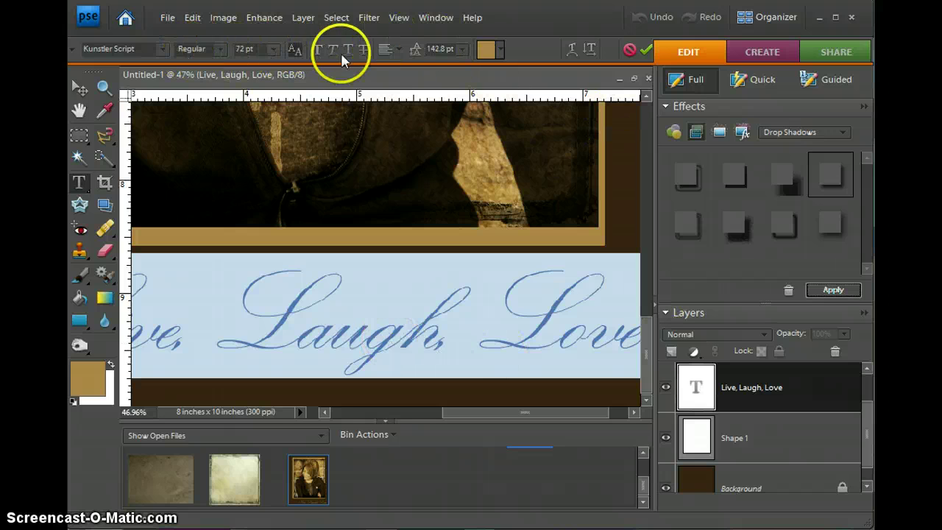
pyautogui.click(316, 50)
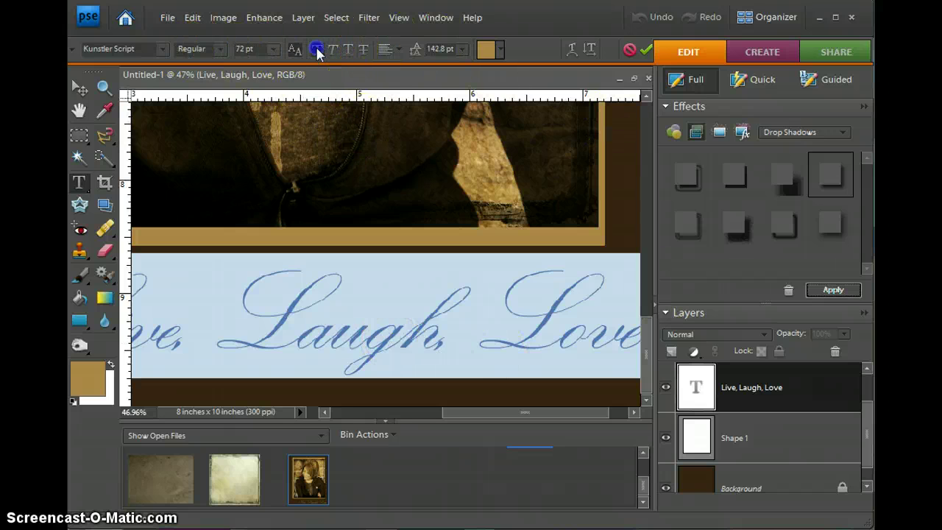
pyautogui.press('Escape')
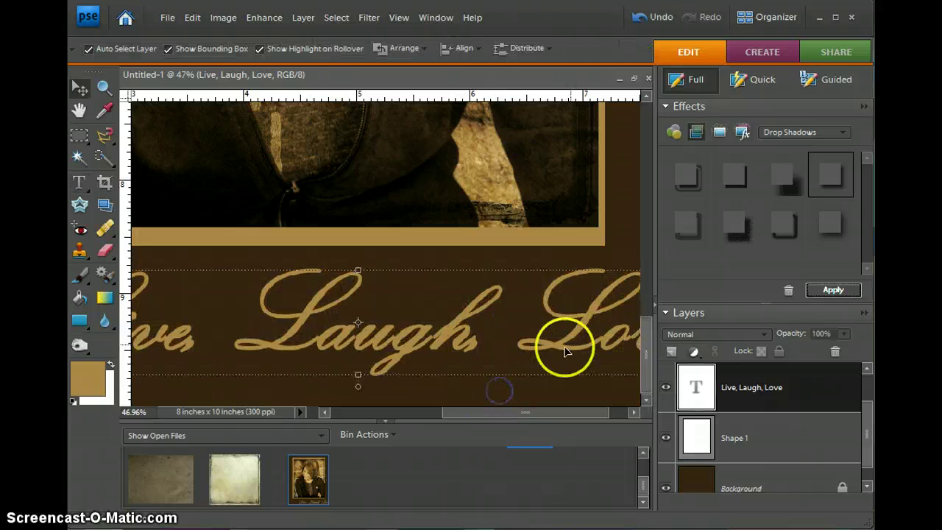
pyautogui.scroll(-3, 564, 346)
pyautogui.scroll(2, 644, 340)
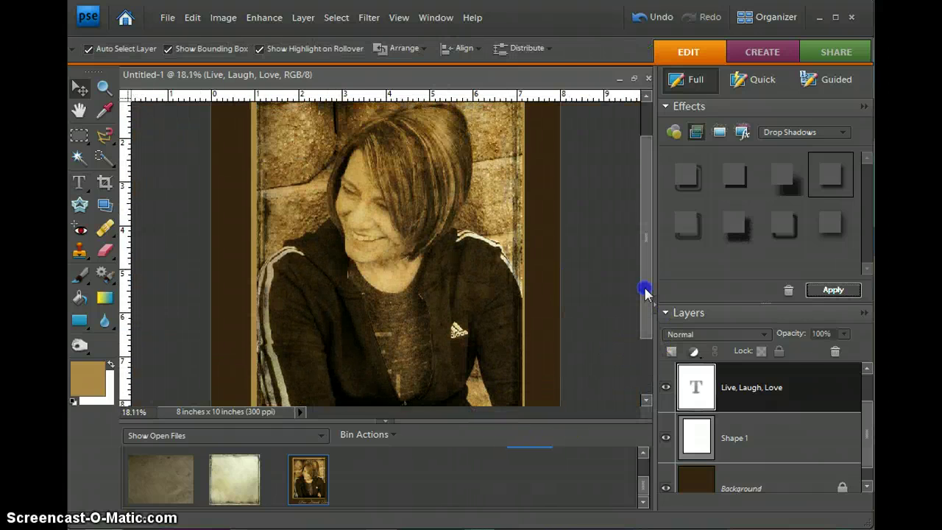
pyautogui.scroll(-2, 564, 314)
pyautogui.scroll(-2, 566, 315)
# Nudge the caption slightly up and left beneath the photo.
pyautogui.click(544, 310)
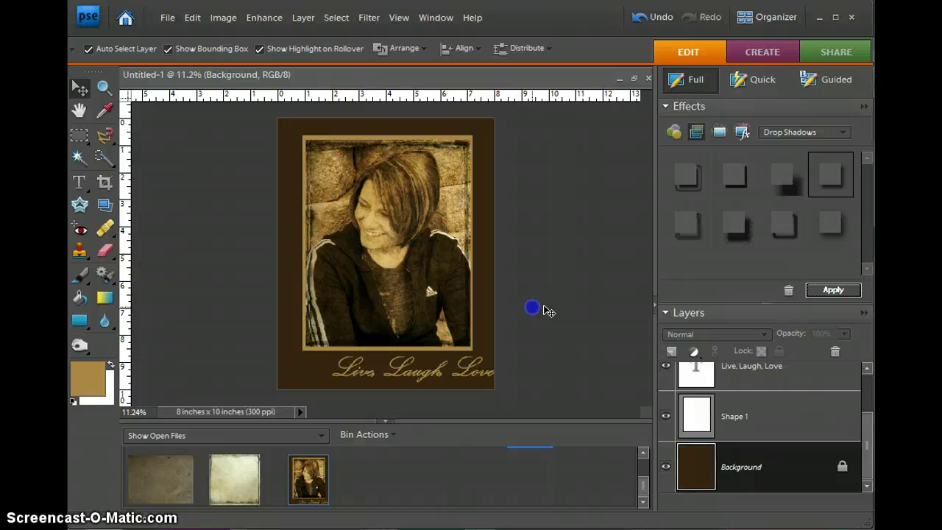
pyautogui.moveTo(431, 380); pyautogui.dragTo(421, 374)
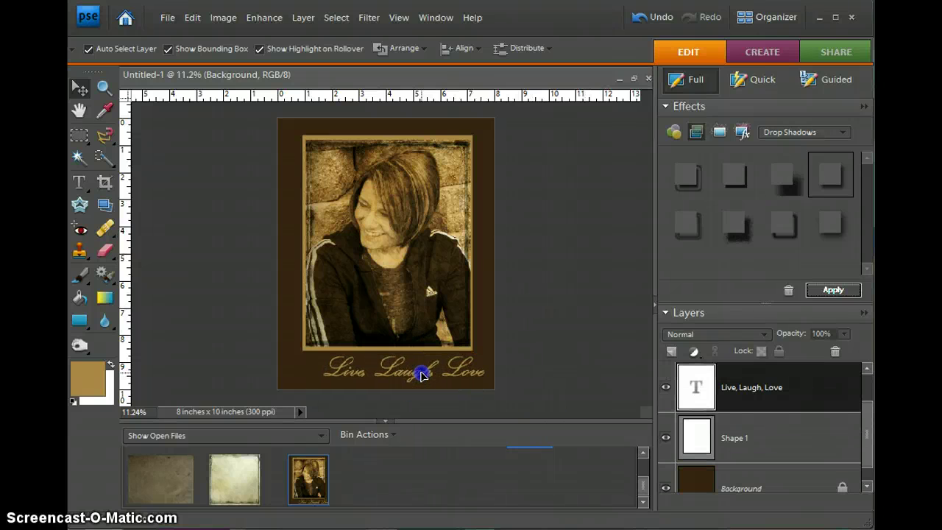
pyautogui.click(577, 295)
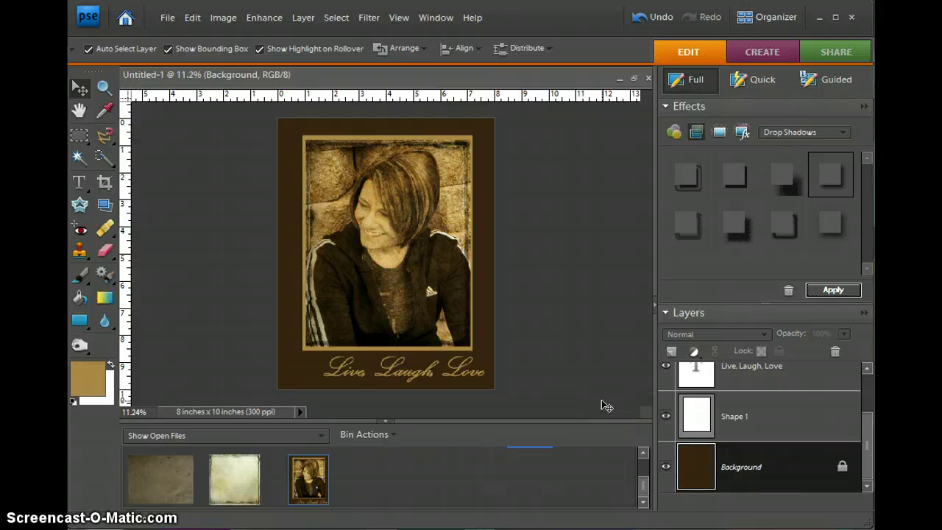
pyautogui.scroll(2, 810, 420)
pyautogui.scroll(-2, 806, 420)
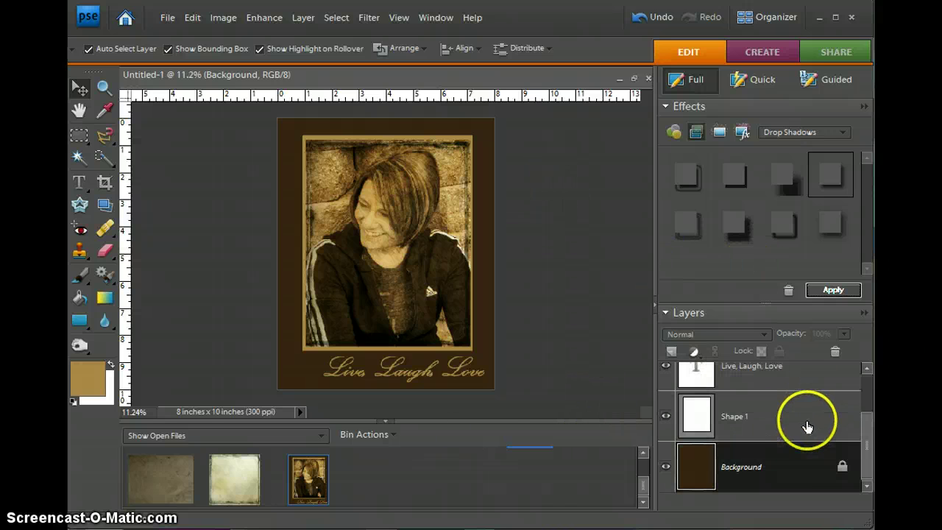
pyautogui.scroll(2, 793, 418)
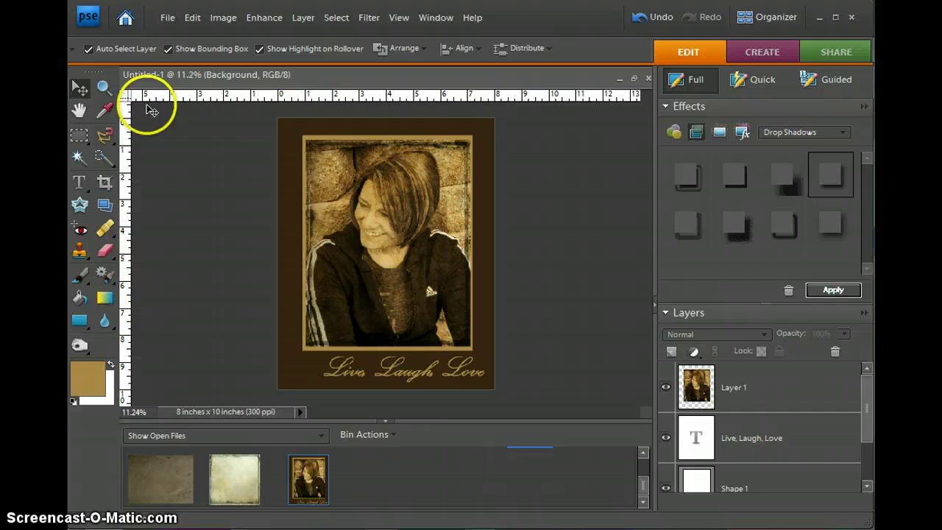